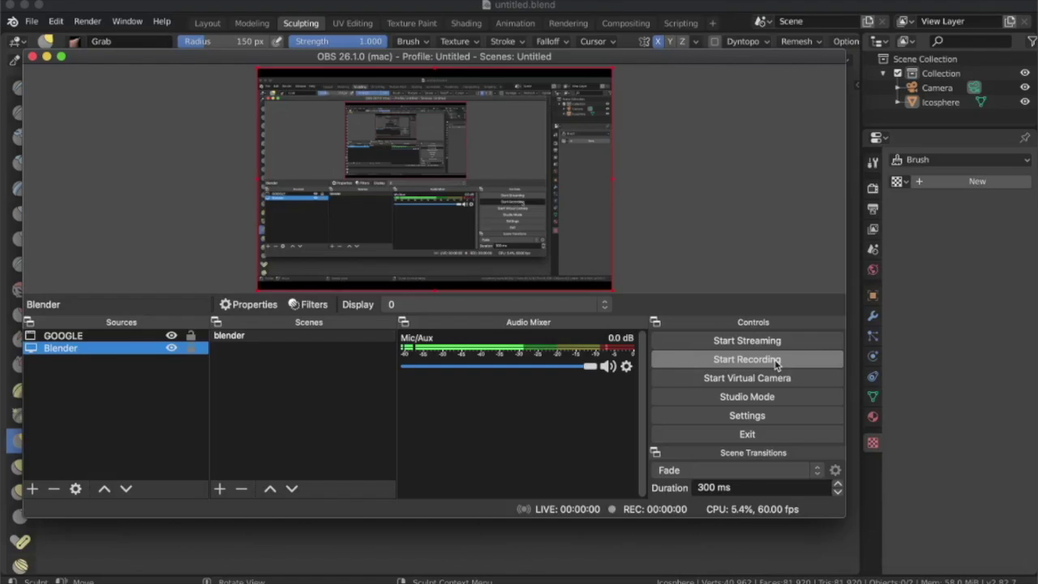
- Start the OBS screen recording and minimise OBS to reveal Blender's sculpting workspace
left_click(777, 362)
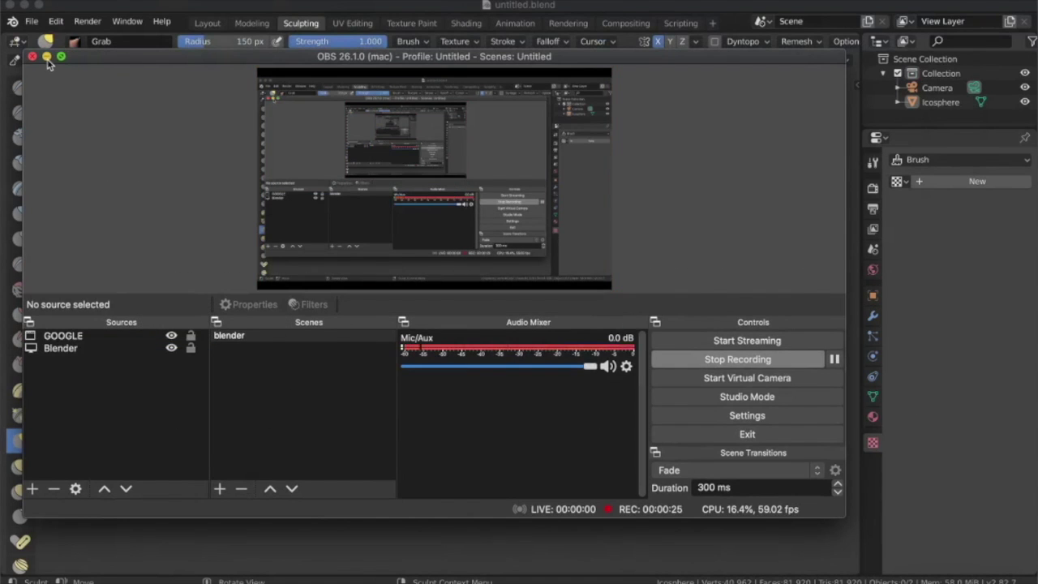
left_click(46, 56)
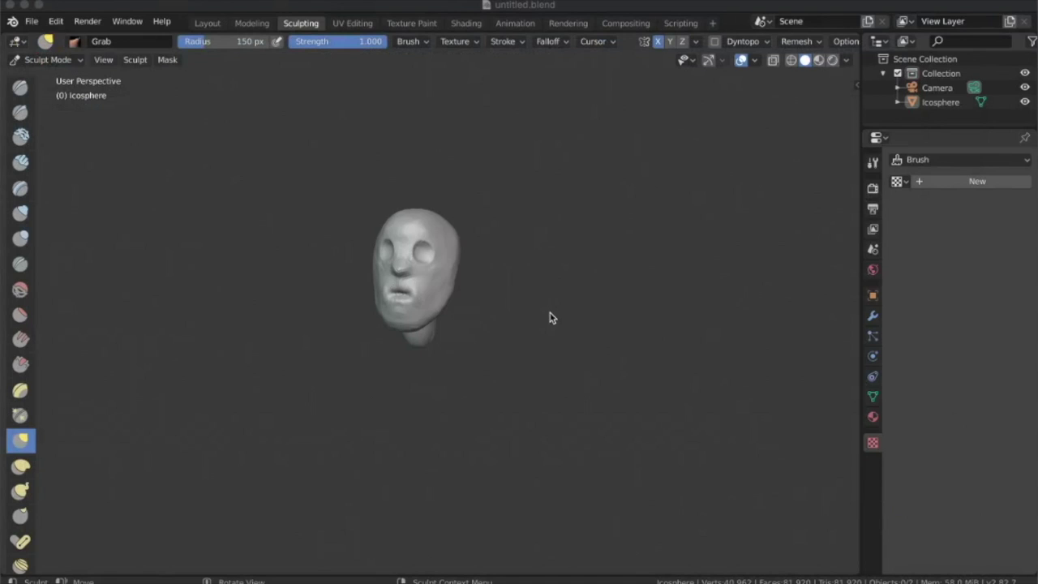
scroll(550, 318, "left", 2)
scroll(550, 318, "left", 3)
scroll(550, 318, "left", 3)
scroll(550, 318, "left", 2)
scroll(549, 318, "left", 3)
scroll(550, 318, "right", 3)
scroll(550, 318, "left", 2)
scroll(550, 318, "left", 2)
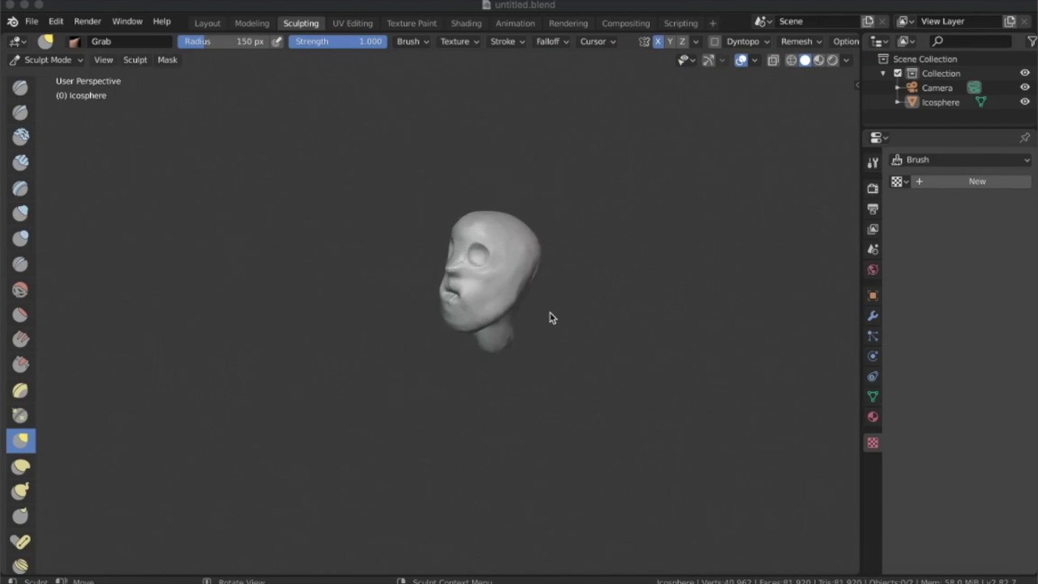
scroll(549, 318, "right", 3)
scroll(550, 318, "down", 2)
scroll(550, 318, "down", 1)
scroll(550, 318, "up", 2)
scroll(550, 318, "left", 2)
scroll(550, 318, "left", 3)
scroll(550, 318, "left", 3)
scroll(550, 318, "left", 2)
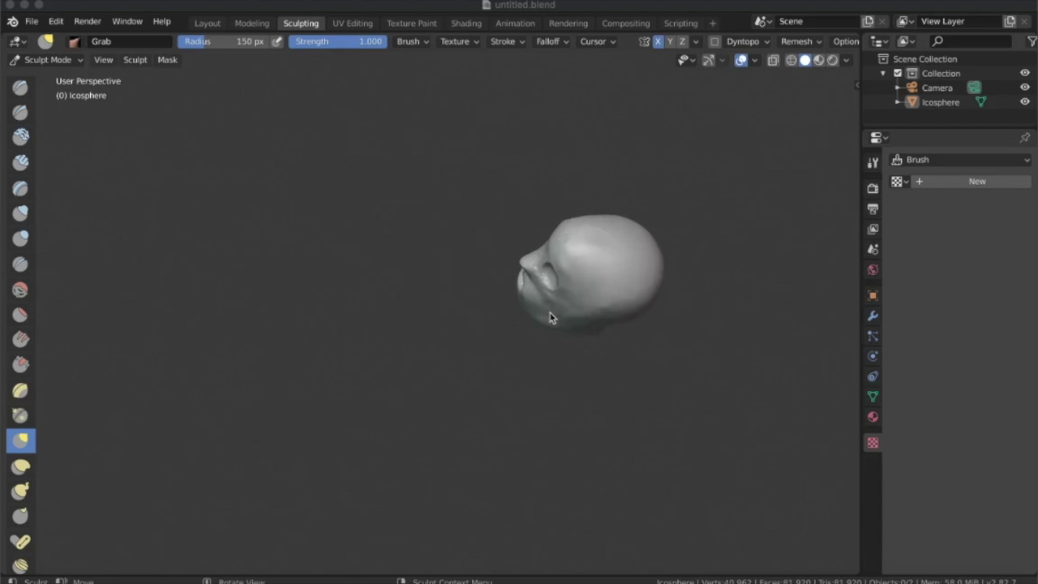
scroll(549, 317, "right", 4)
scroll(549, 318, "down", 1)
scroll(550, 318, "left", 3)
scroll(550, 318, "up", 2)
scroll(550, 318, "right", 2)
scroll(550, 318, "up", 2)
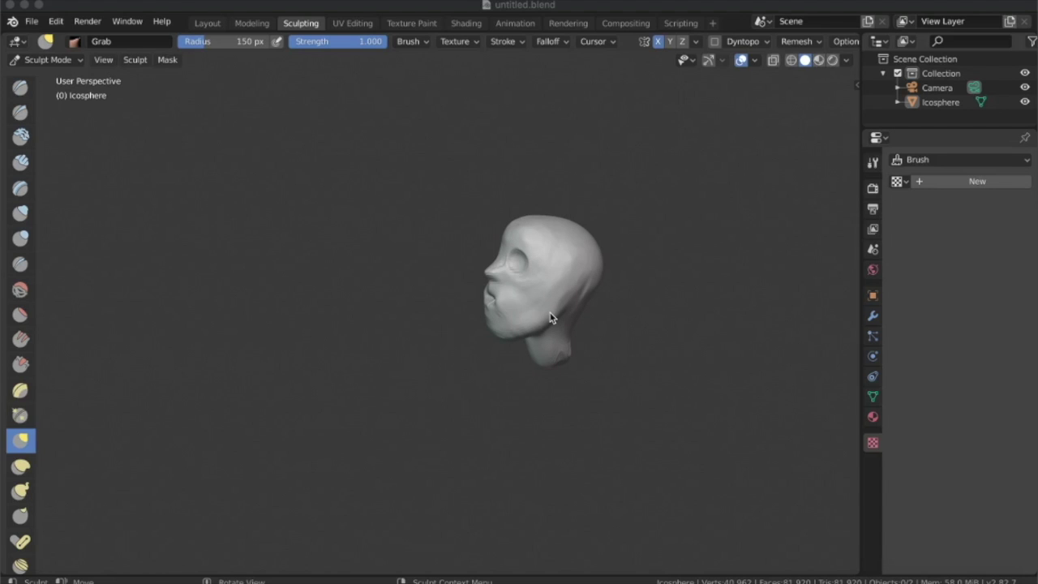
scroll(607, 276, "right", 1)
scroll(568, 268, "right", 3)
scroll(470, 227, "up", 1)
scroll(426, 187, "down", 1)
scroll(431, 179, "down", 1)
scroll(431, 177, "right", 2)
scroll(476, 183, "right", 2)
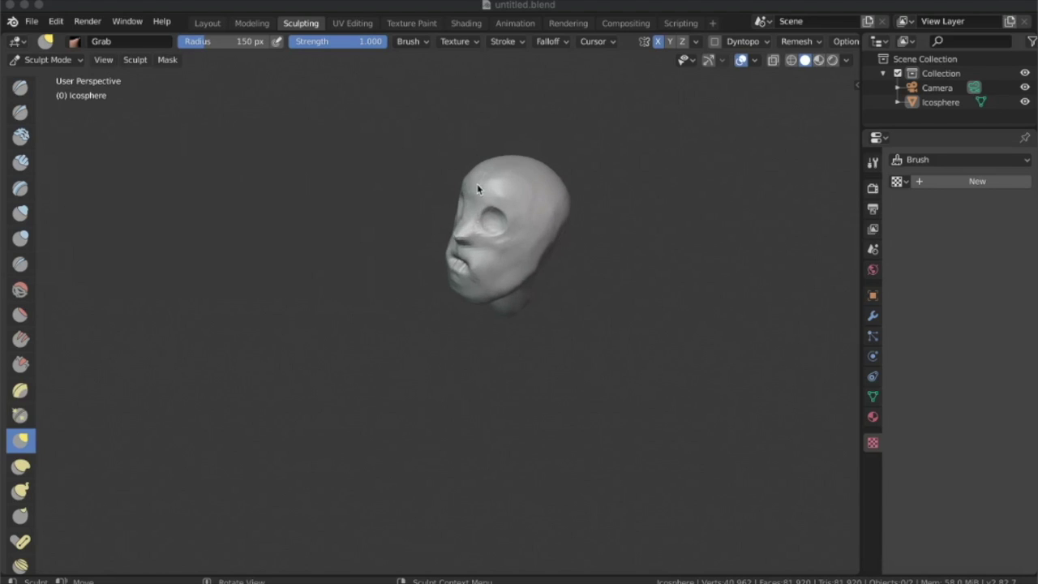
scroll(518, 179, "right", 2)
scroll(519, 179, "right", 2)
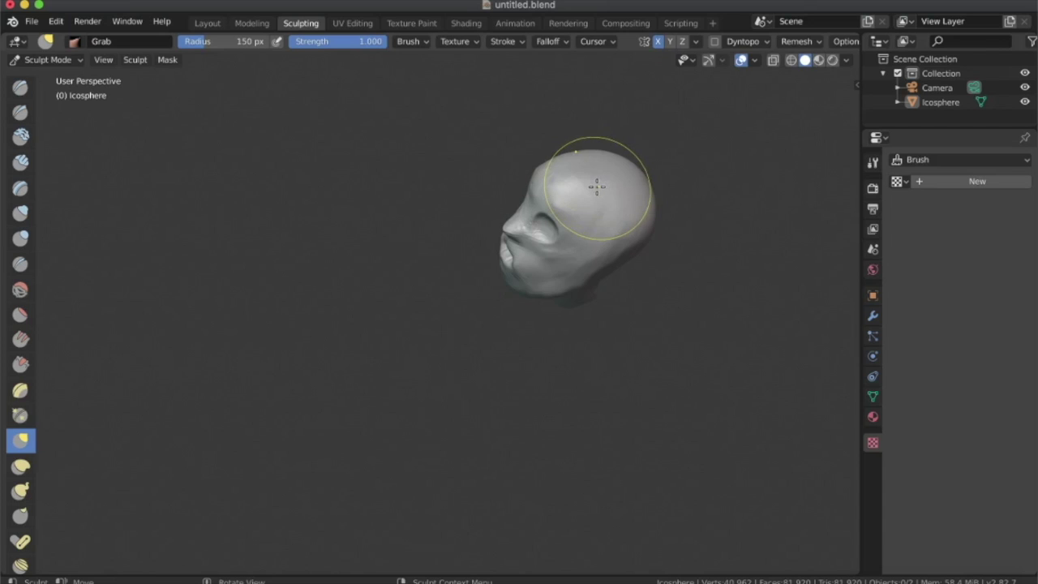
- Pull the head's crown up into a tall cone with the Grab brush, redoing a misshapen first attempt
mouse_move(598, 188)
left_mouse_down()
mouse_move(691, 187)
mouse_move(855, 365)
mouse_move(803, 87)
mouse_move(794, 121)
mouse_move(805, 117)
left_mouse_up()
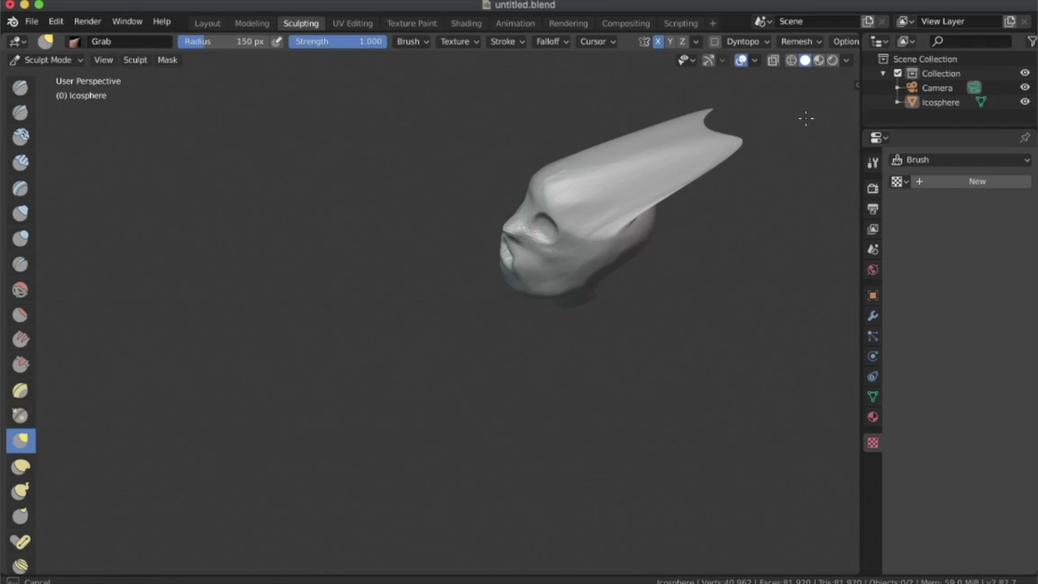
left_click_drag(805, 118, 741, 131)
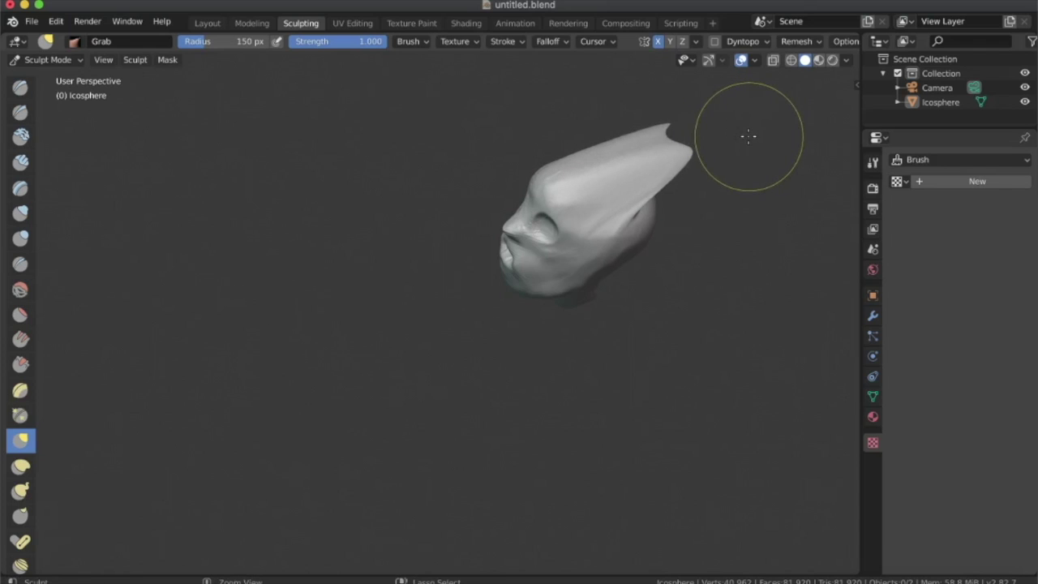
key("ctrl+z")
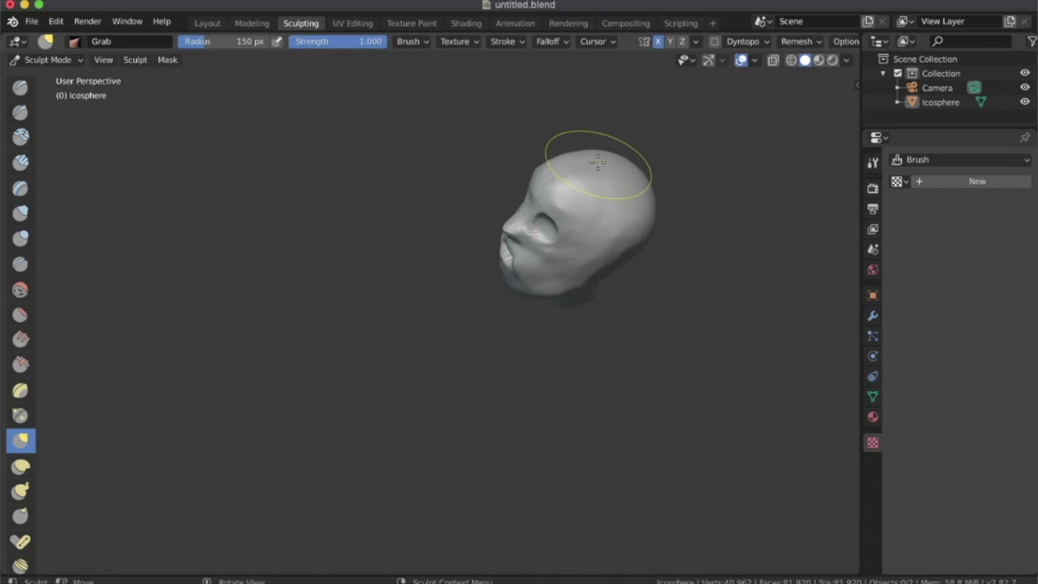
left_click_drag(596, 162, 584, 3)
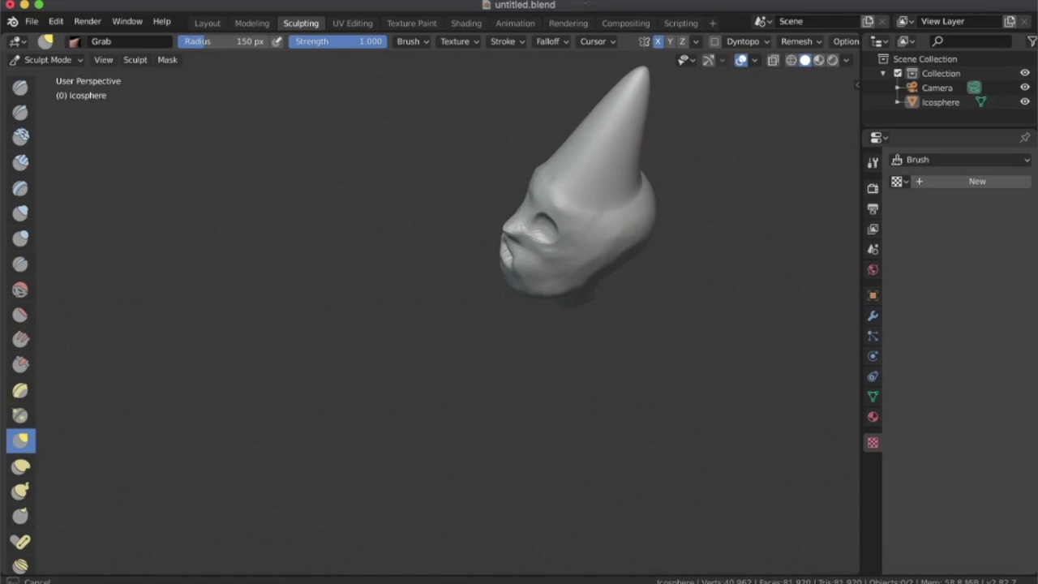
left_click_drag(584, 3, 600, 18)
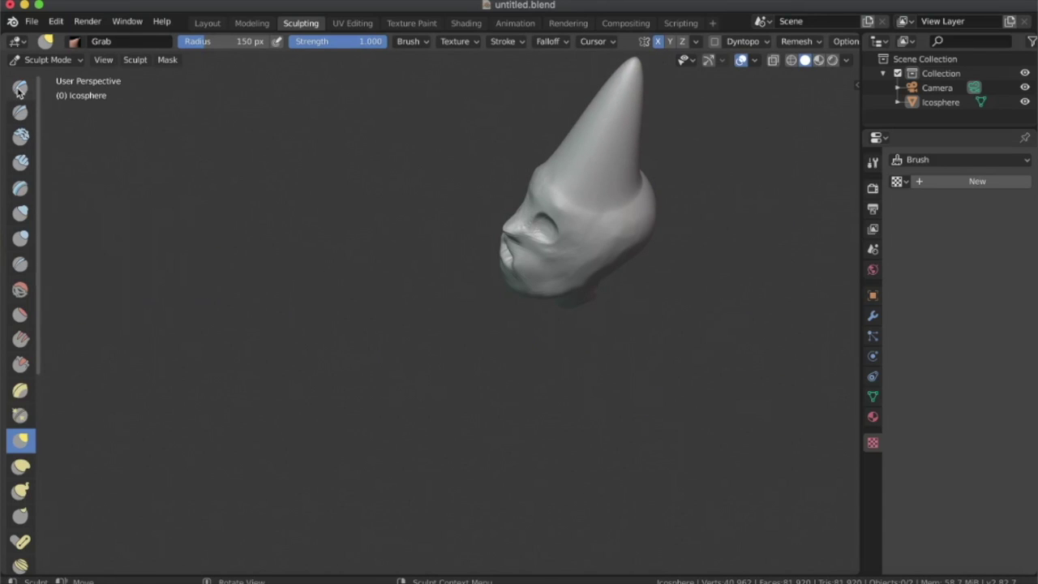
- Select the Draw brush and orbit the head to face right
middle_click_drag(254, 224, 122, 162)
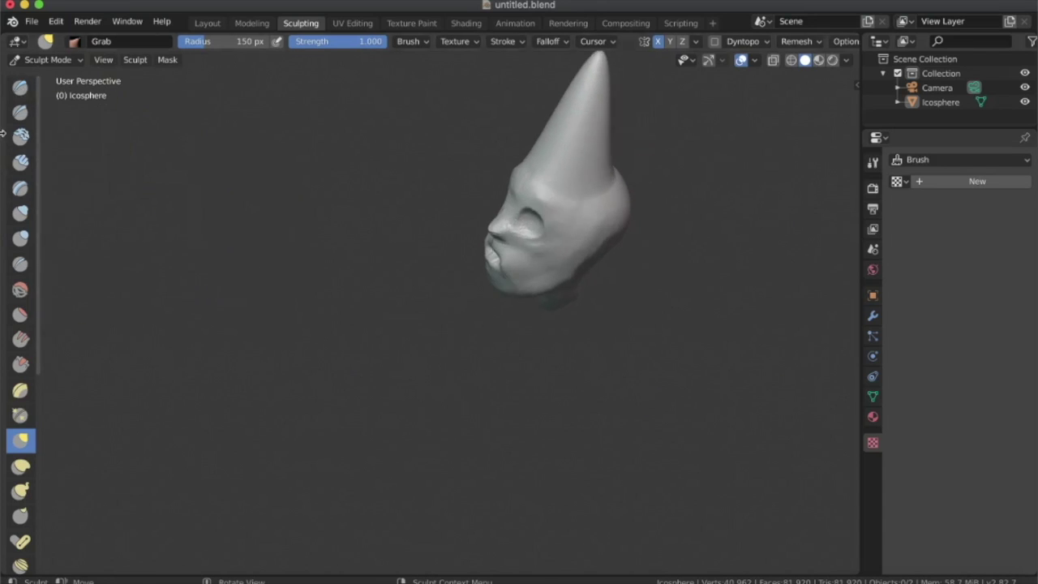
left_click(21, 88)
mouse_move(222, 174)
middle_mouse_down()
mouse_move(408, 355)
mouse_move(381, 364)
middle_mouse_up()
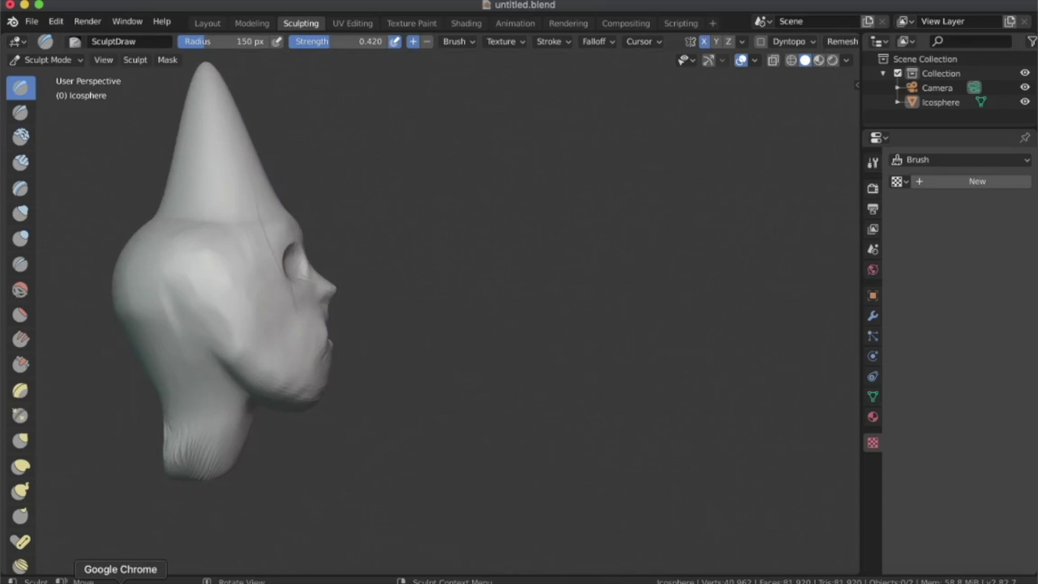
- Undo the tall cone on top of the head, leaving a rounded crown
scroll(161, 476, "left", 5)
scroll(160, 476, "left", 5)
scroll(160, 476, "down", 3)
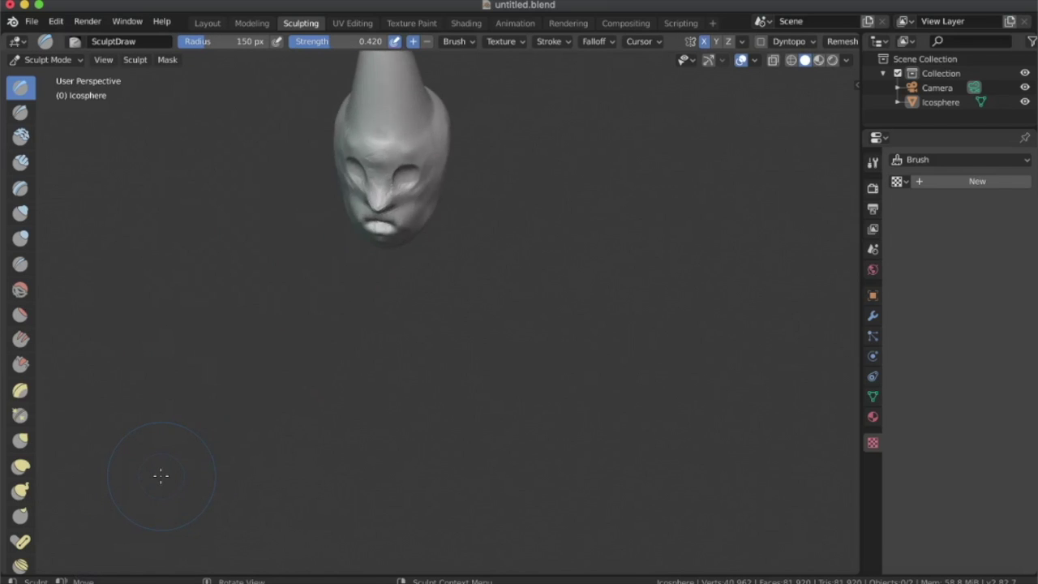
scroll(160, 476, "left", 5)
scroll(160, 476, "left", 5)
scroll(166, 486, "left", 5)
scroll(171, 496, "left", 2)
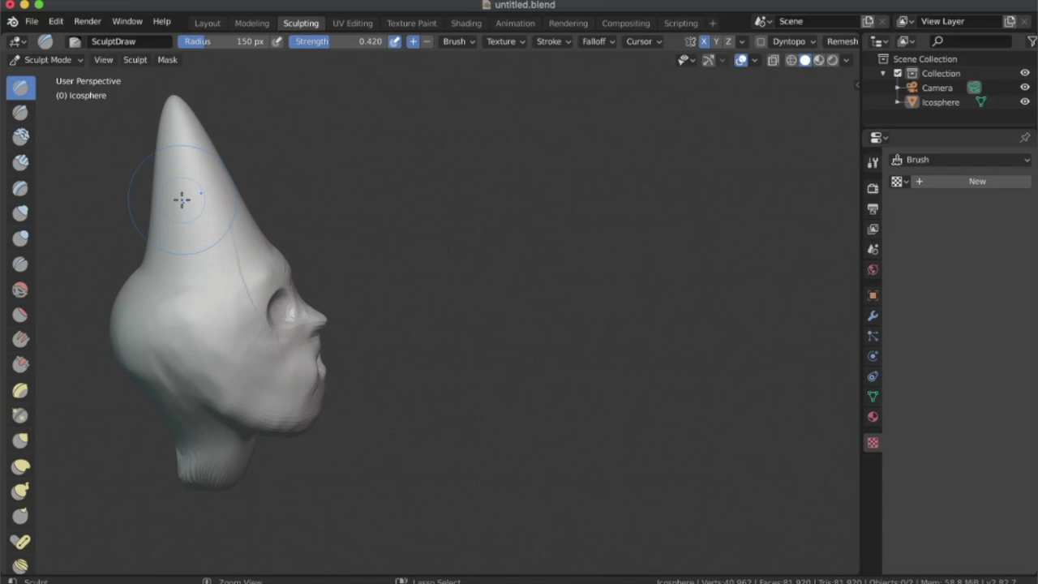
key("ctrl+z")
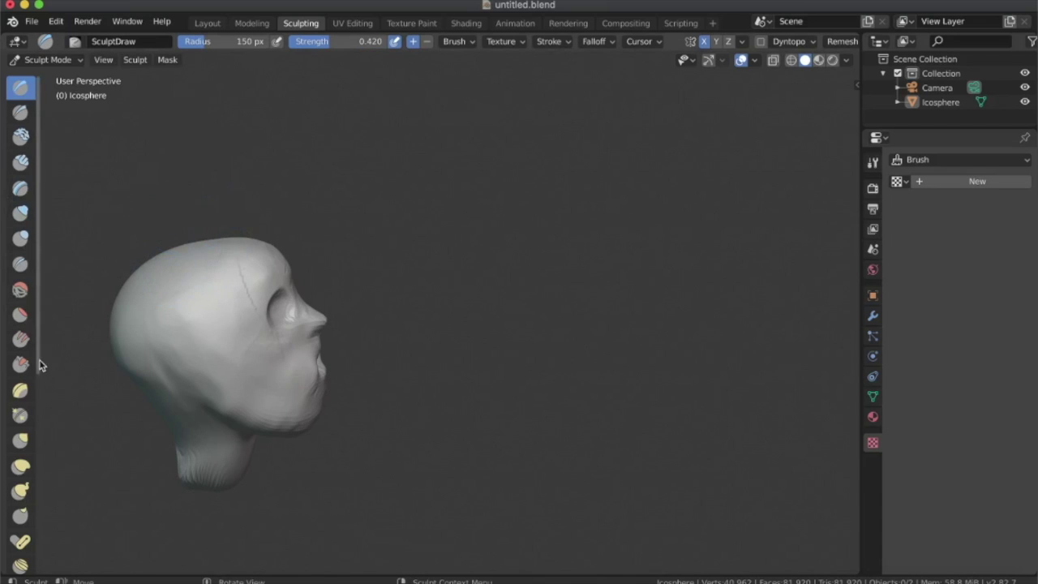
- Pull a slimmer horn from the skull top with Grab, then select the Draw Sharp brush
left_click(21, 439)
middle_click_drag(68, 408, 209, 273)
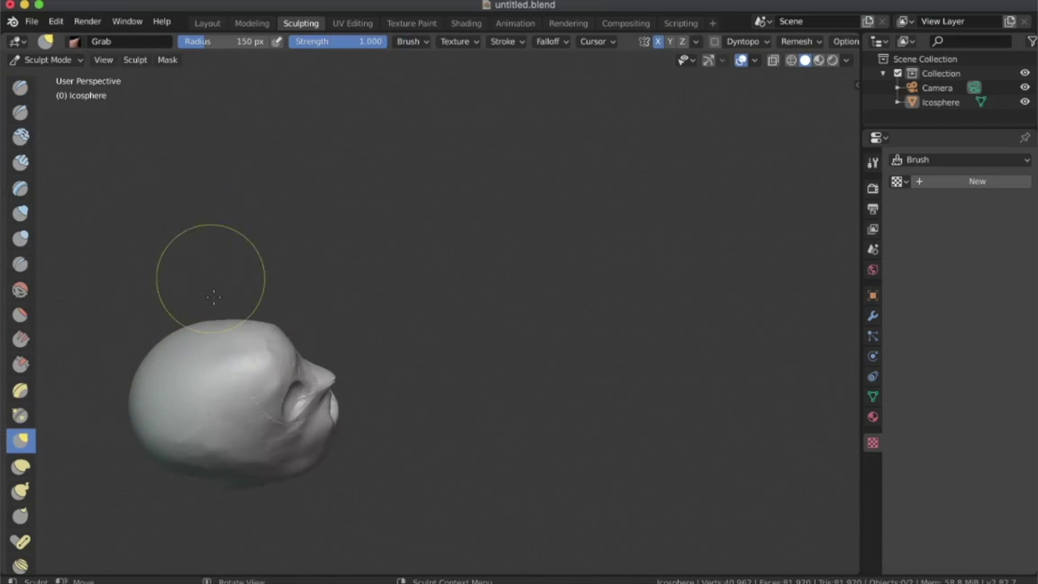
mouse_move(197, 382)
middle_mouse_down()
mouse_move(208, 348)
mouse_move(212, 418)
middle_mouse_up()
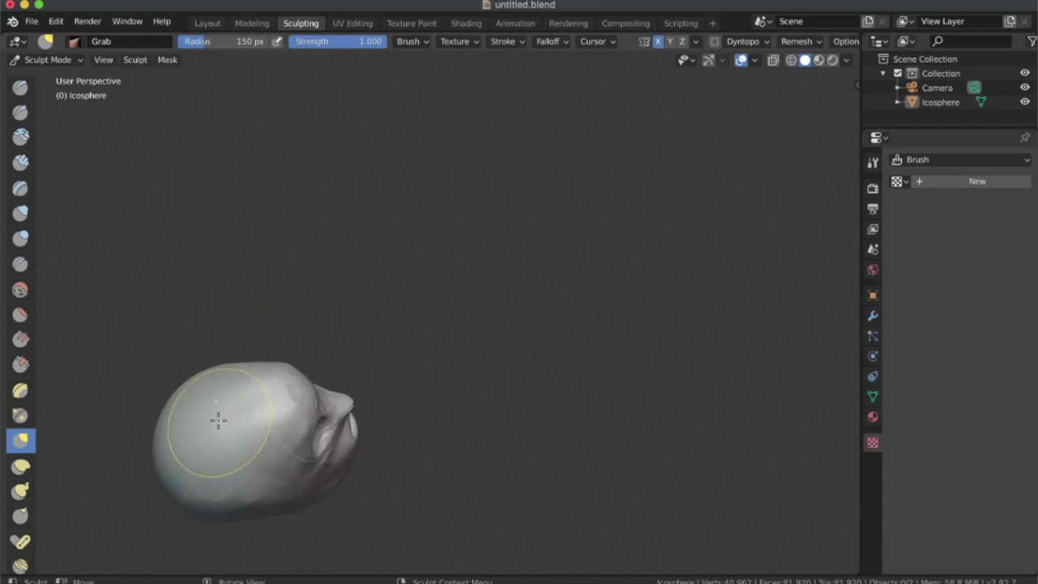
mouse_move(216, 409)
left_mouse_down()
mouse_move(203, 181)
mouse_move(119, 95)
left_mouse_up()
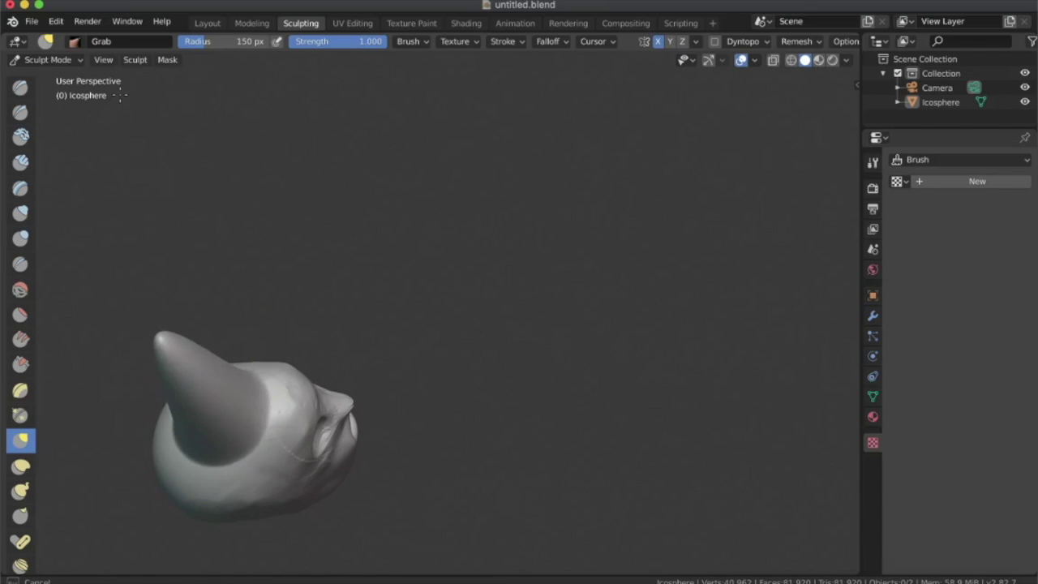
mouse_move(250, 190)
middle_mouse_down()
mouse_move(367, 319)
mouse_move(370, 311)
mouse_move(378, 345)
middle_mouse_up()
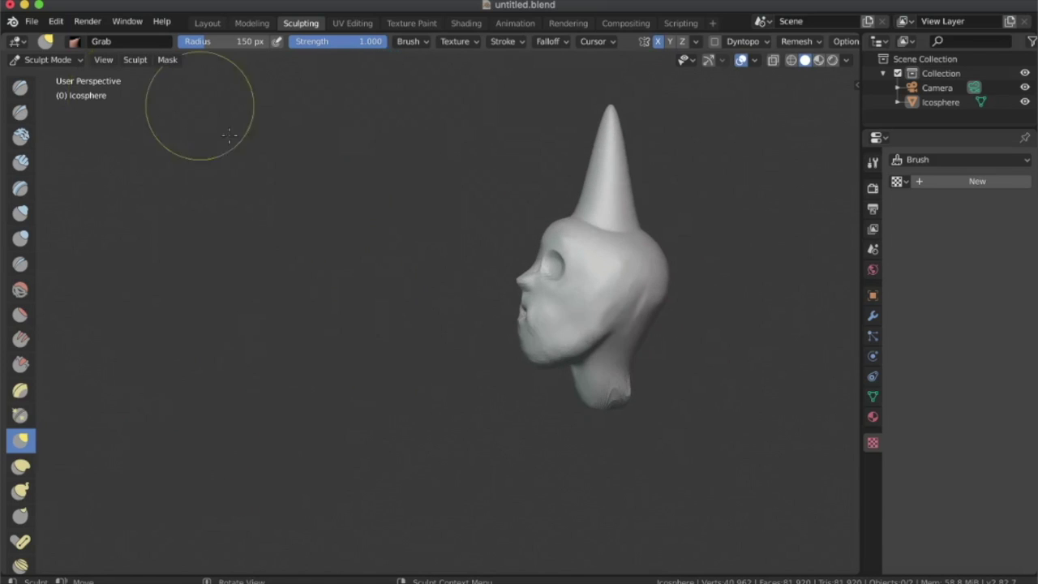
left_click(21, 112)
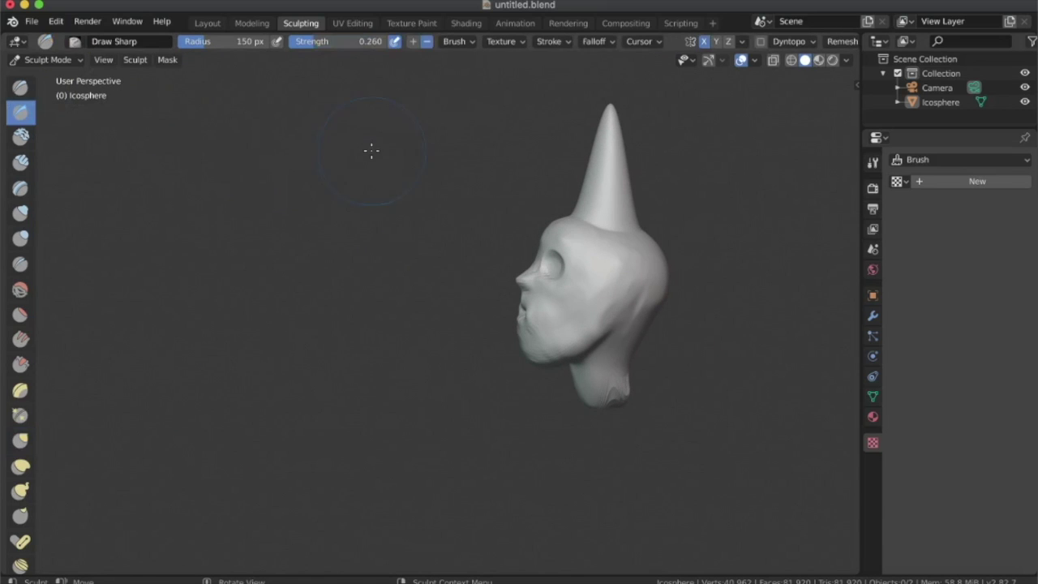
- Carve the first sharp ridges up the side of the horn with Draw Sharp
scroll(628, 197, "down", 3)
scroll(627, 197, "up", 2)
scroll(628, 197, "up", 3)
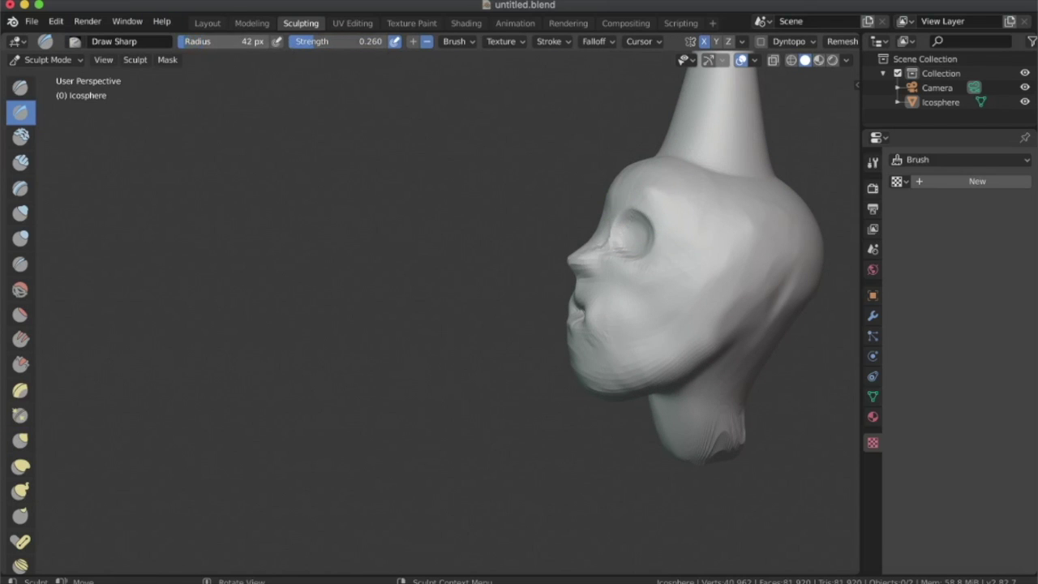
left_click_drag(720, 159, 726, 72)
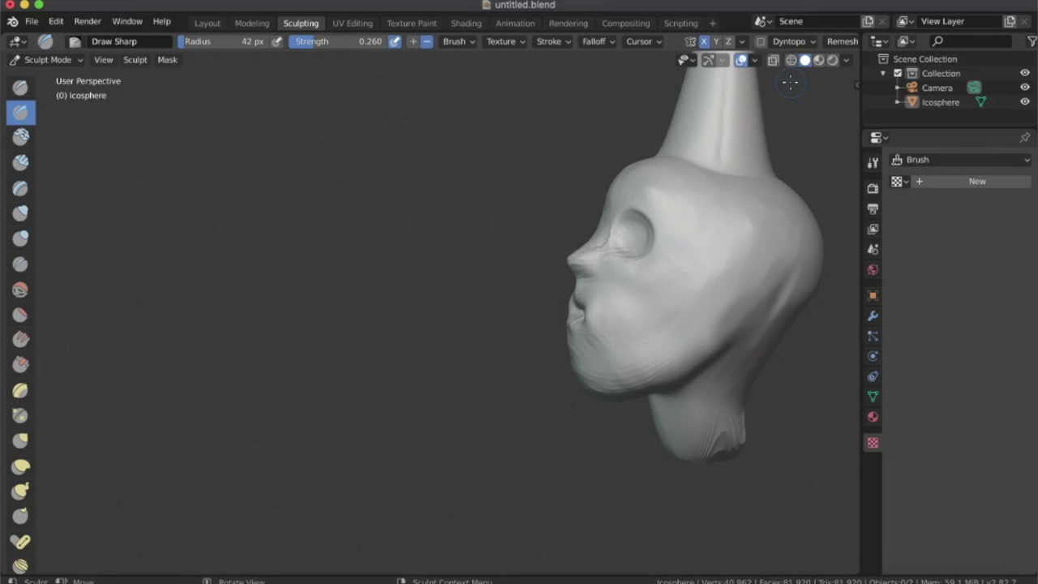
scroll(688, 195, "down", 2)
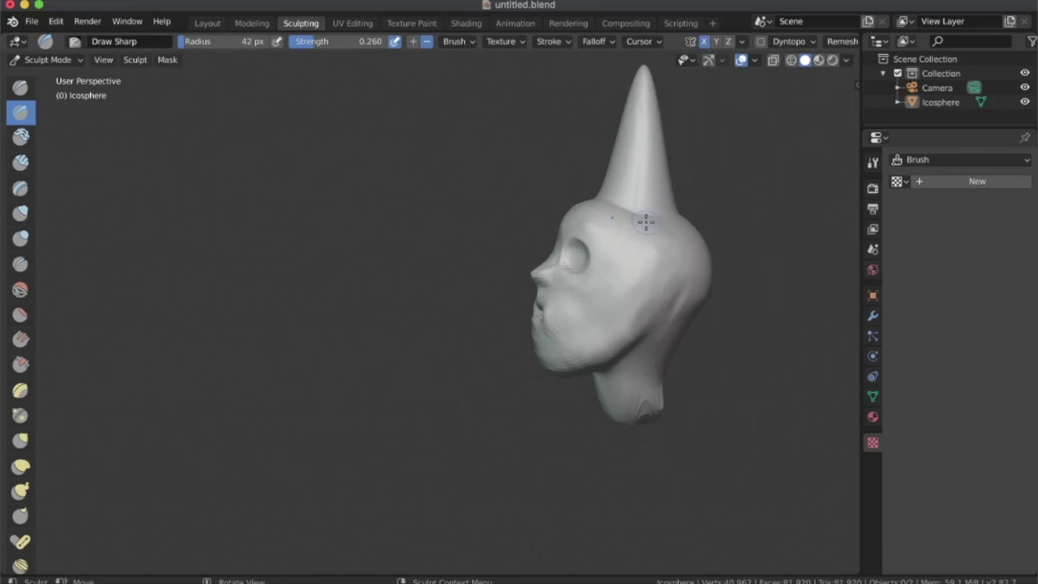
left_click_drag(638, 206, 639, 185)
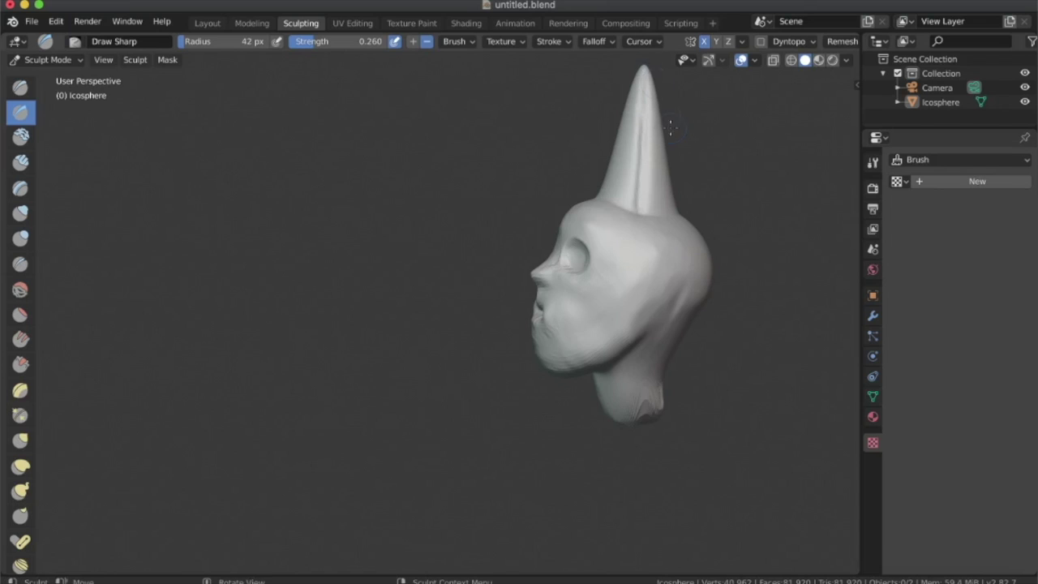
middle_click_drag(643, 91, 451, 150)
left_click_drag(450, 154, 452, 124)
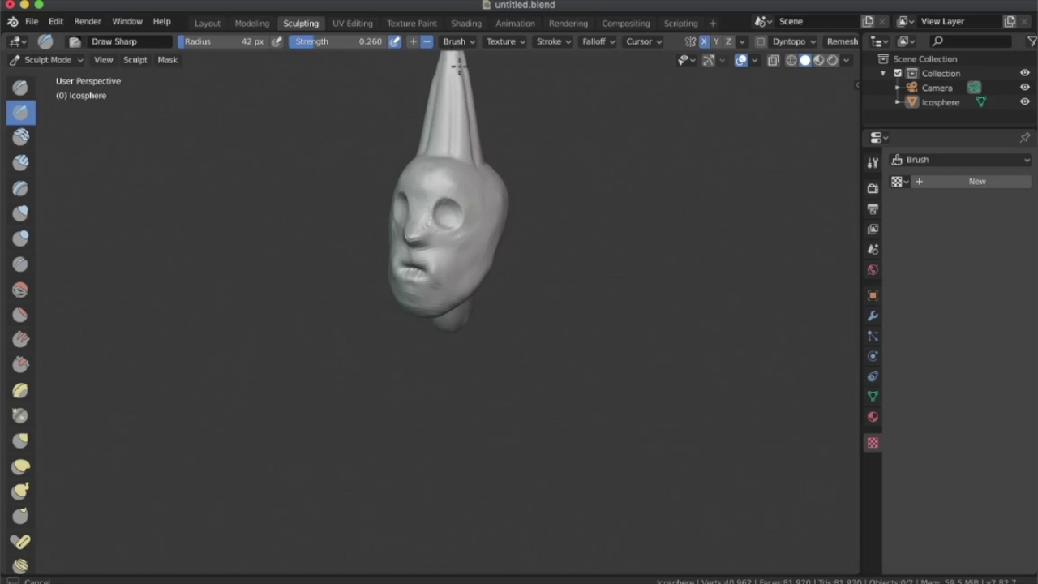
- Tilt the horn upright, carve more grooves along it, and undo the last stray stroke
middle_click_drag(452, 129, 728, 130)
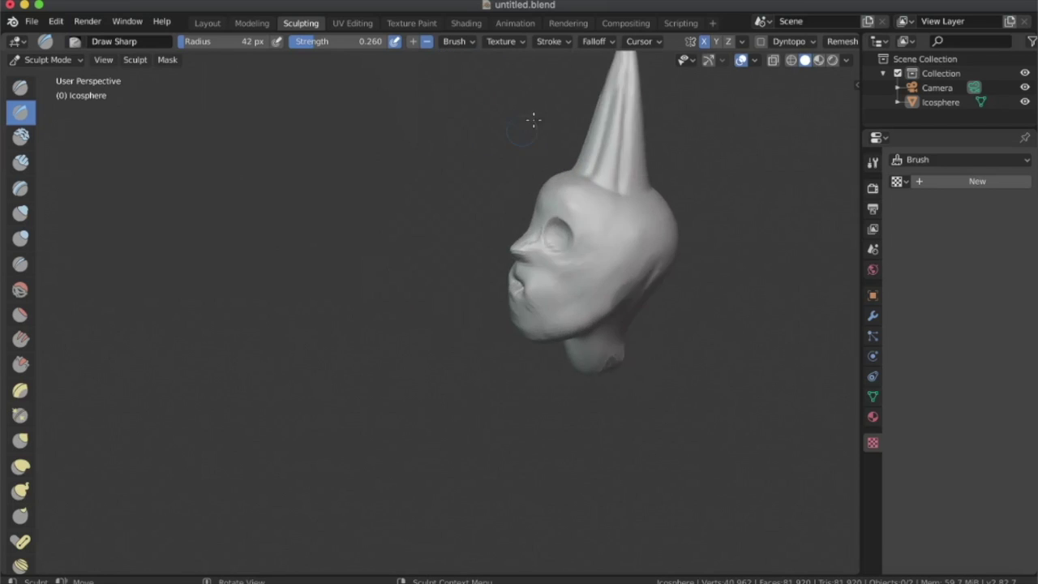
scroll(766, 241, "up", 3)
middle_click_drag(766, 241, 640, 285)
mouse_move(662, 283)
left_mouse_down()
mouse_move(688, 139)
mouse_move(689, 59)
left_mouse_up()
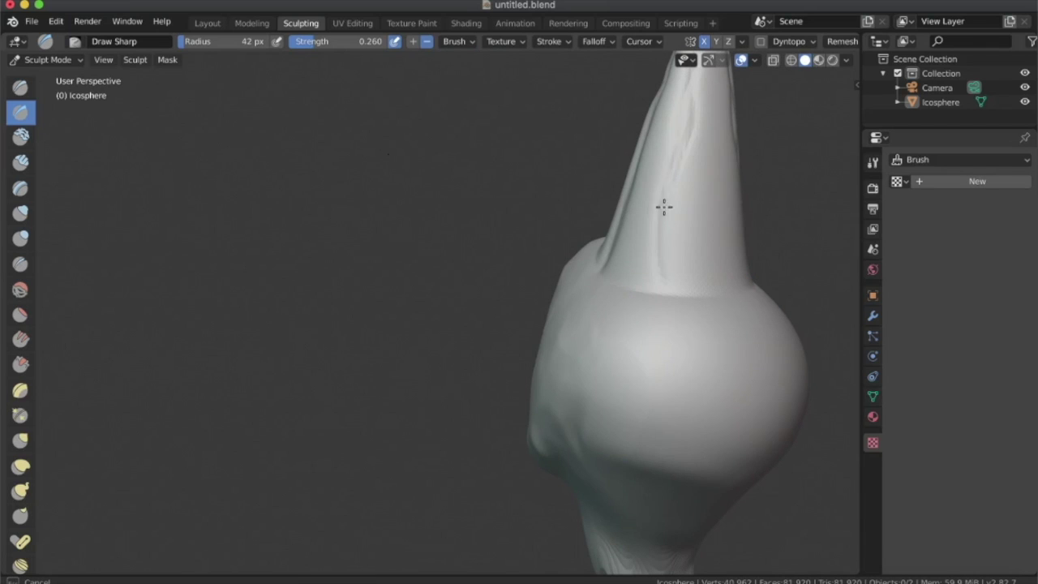
key("ctrl+z")
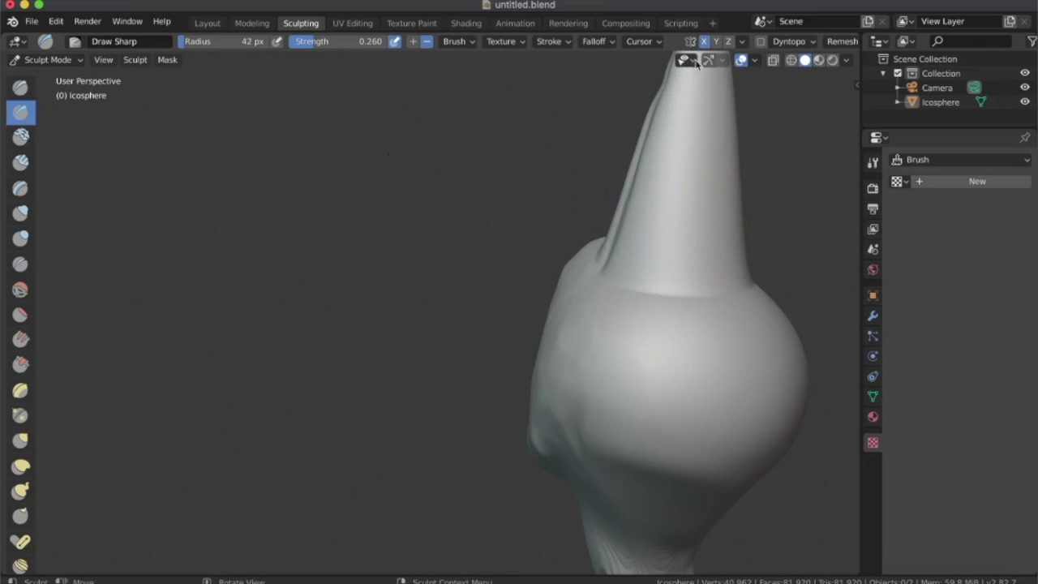
left_click(695, 65)
- Carve sharp grooves near the horn tip from several viewing angles
scroll(661, 254, "down", 4)
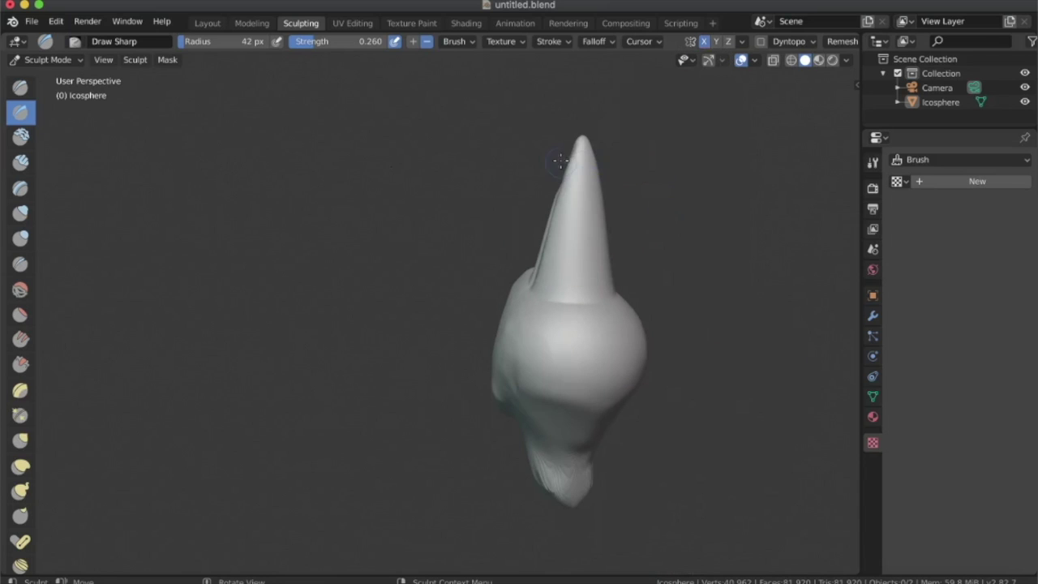
left_click_drag(573, 151, 574, 184)
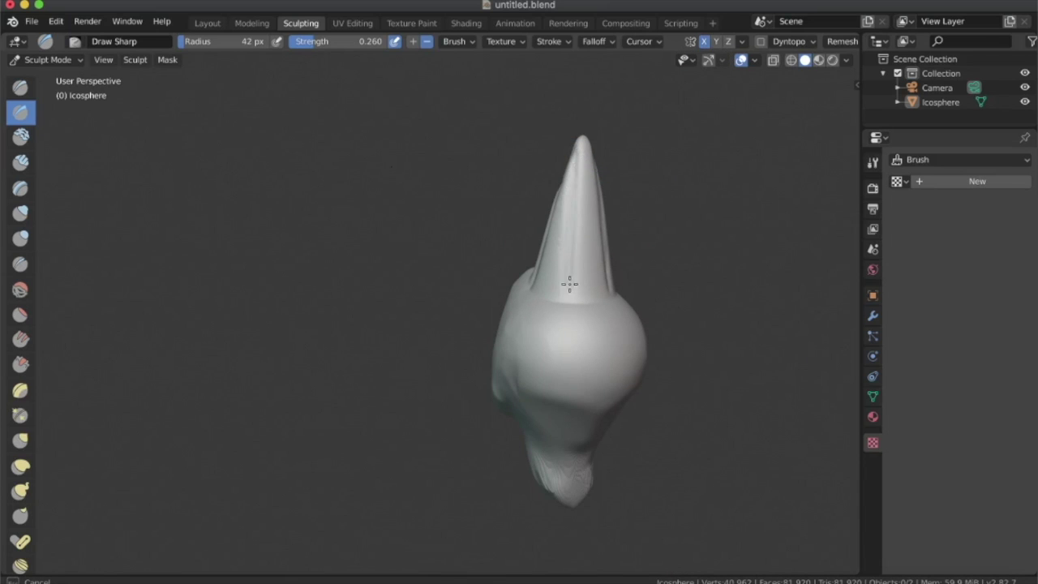
left_click_drag(573, 177, 577, 154)
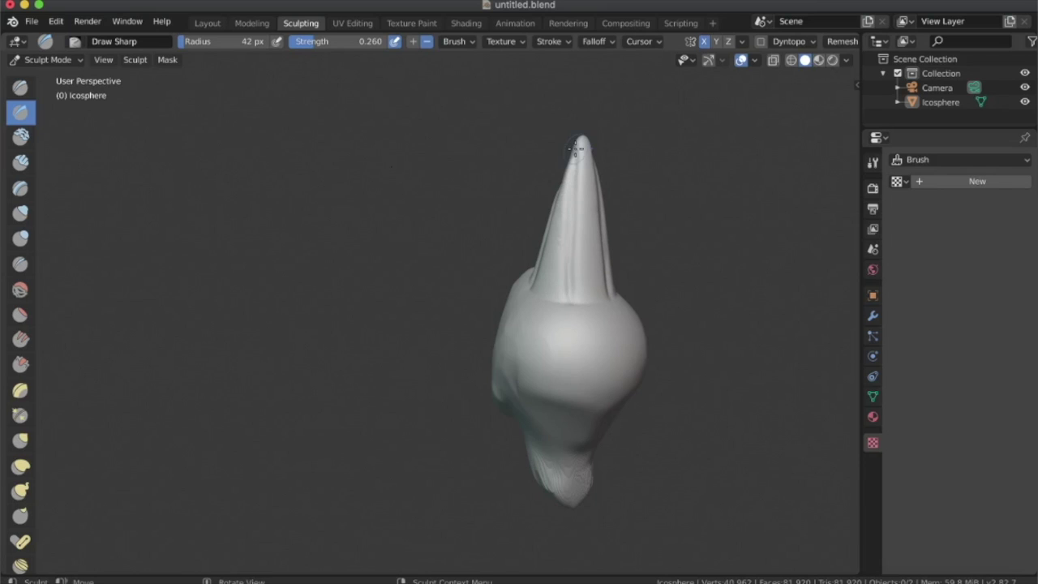
middle_click_drag(579, 152, 529, 189)
left_click_drag(531, 176, 528, 239)
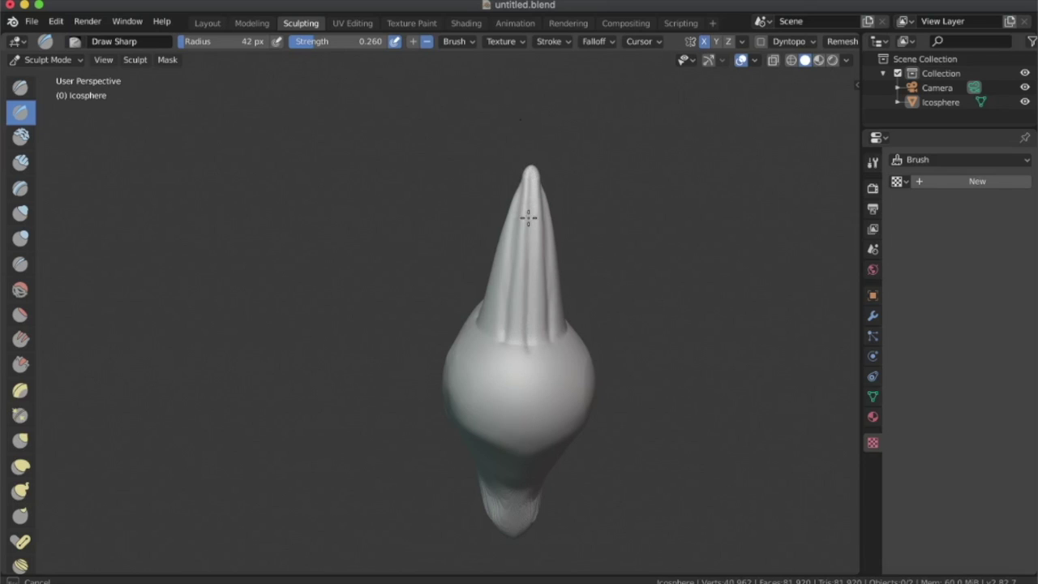
middle_click_drag(533, 170, 357, 140)
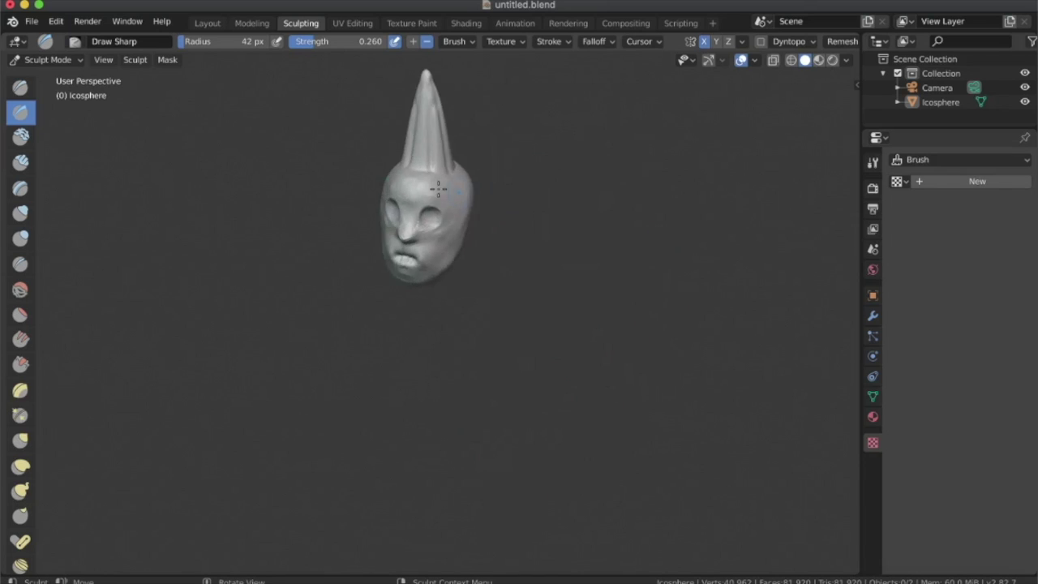
left_click_drag(320, 144, 322, 146)
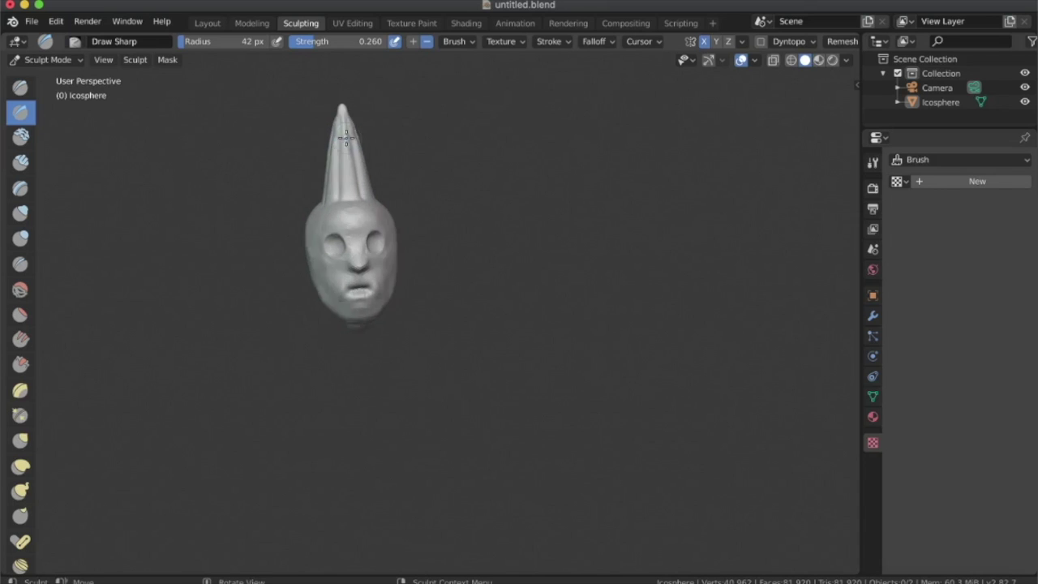
- Draw further ridges up the back of the horn, then return to a front view
middle_click_drag(322, 161, 501, 156)
left_click_drag(501, 156, 509, 124)
mouse_move(543, 153)
middle_mouse_down()
mouse_move(540, 242)
mouse_move(612, 251)
middle_mouse_up()
left_click_drag(614, 277, 615, 231)
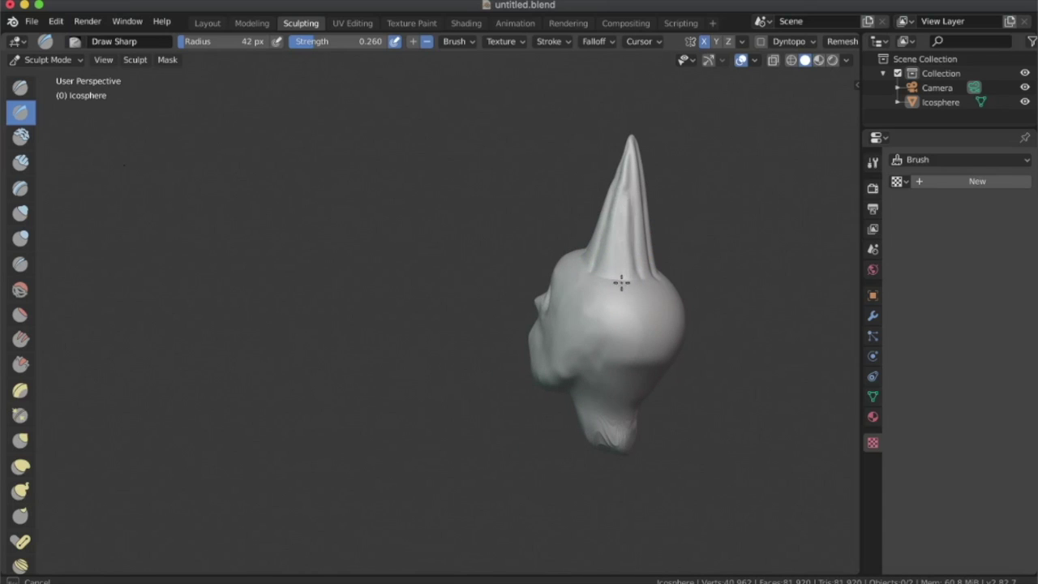
left_click_drag(618, 227, 705, 241)
mouse_move(704, 241)
middle_mouse_down()
mouse_move(620, 287)
mouse_move(393, 312)
mouse_move(70, 216)
middle_mouse_up()
scroll(24, 126, "down", 1)
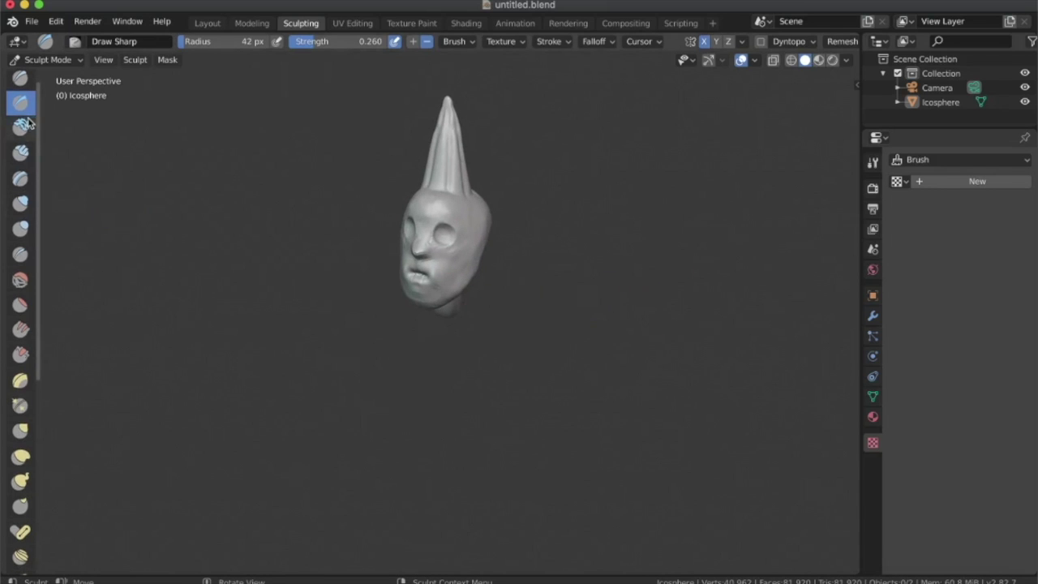
- Try a Clay brush build-up on the chin, then undo it
left_click(20, 127)
scroll(406, 327, "down", 2)
scroll(407, 327, "down", 2)
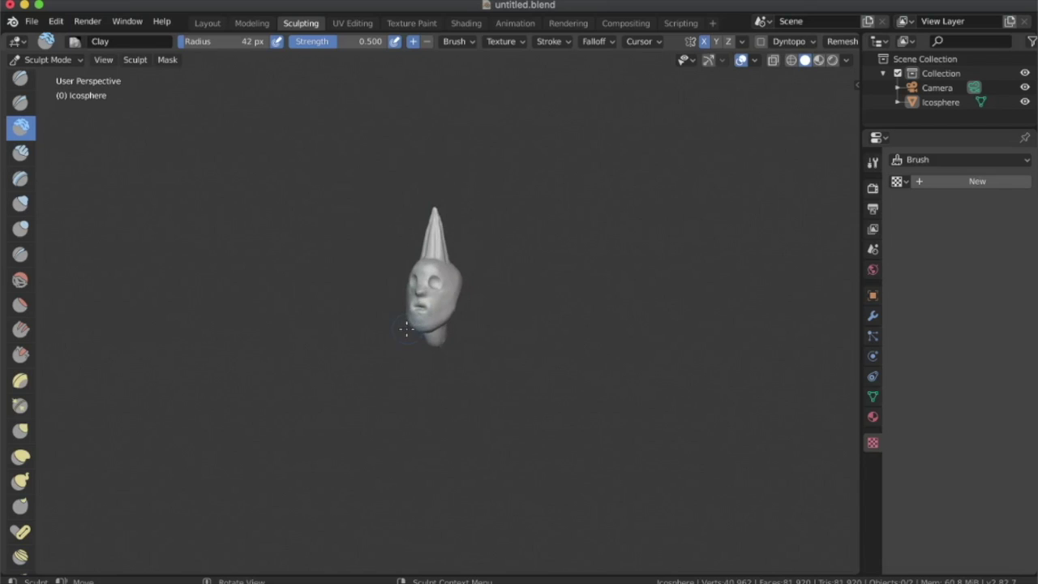
scroll(406, 328, "up", 4)
left_click_drag(405, 340, 402, 327)
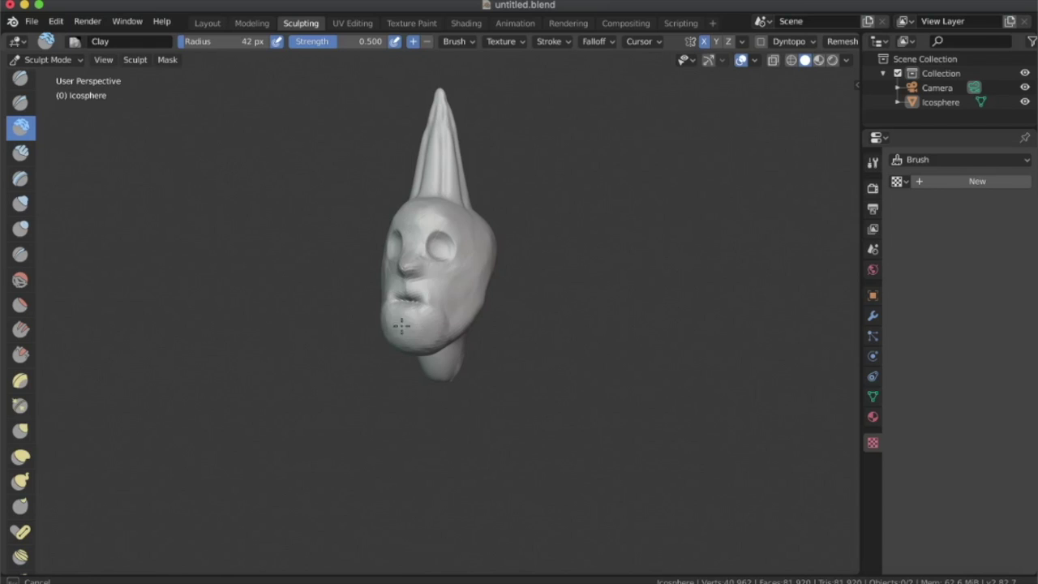
key("ctrl+z")
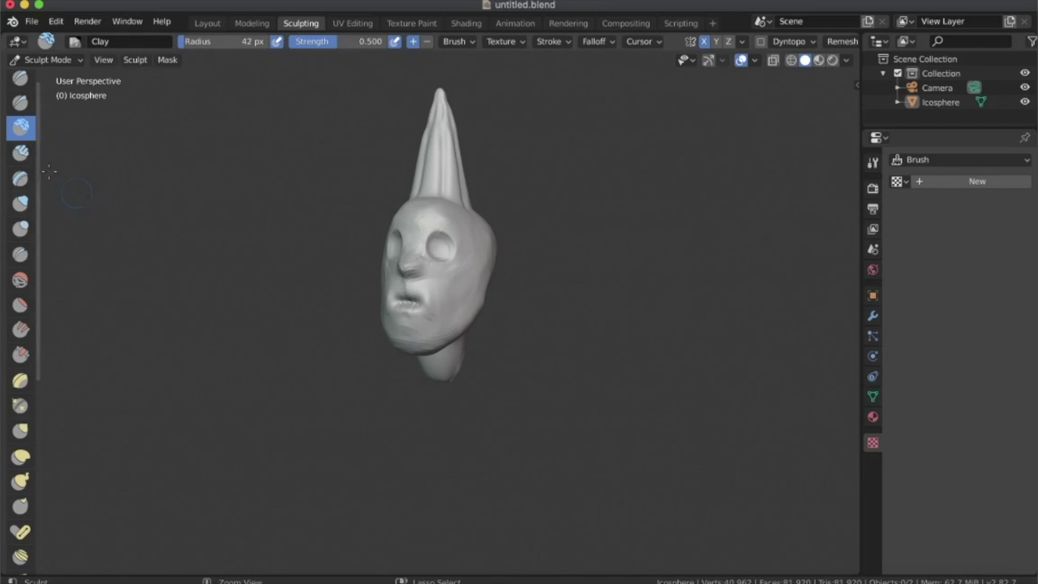
- Carve sharp creases into the mouth with Draw Sharp and inspect it from the front
left_click(20, 103)
left_click_drag(406, 302, 406, 305)
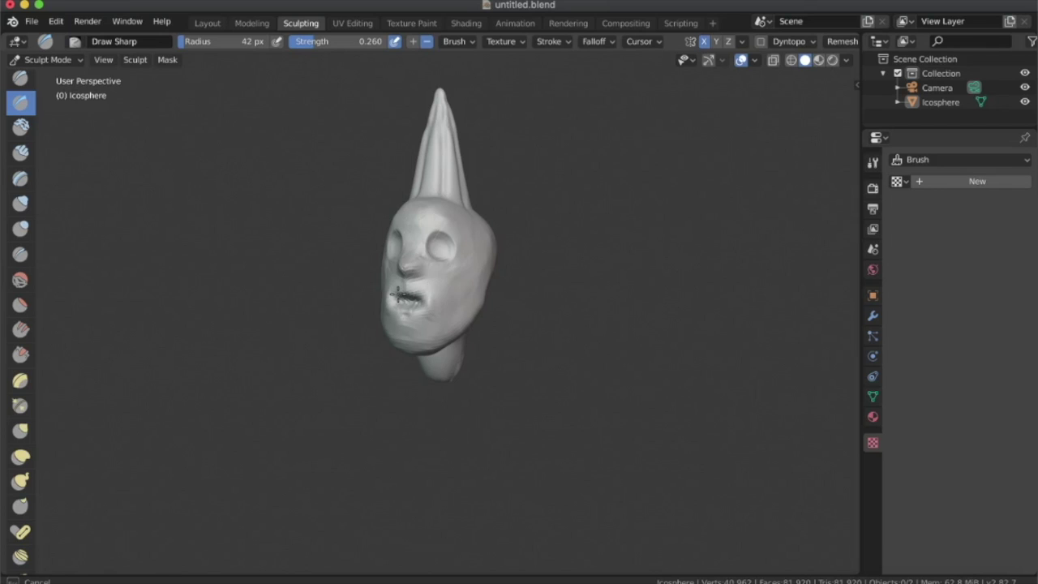
middle_click_drag(412, 316, 464, 313)
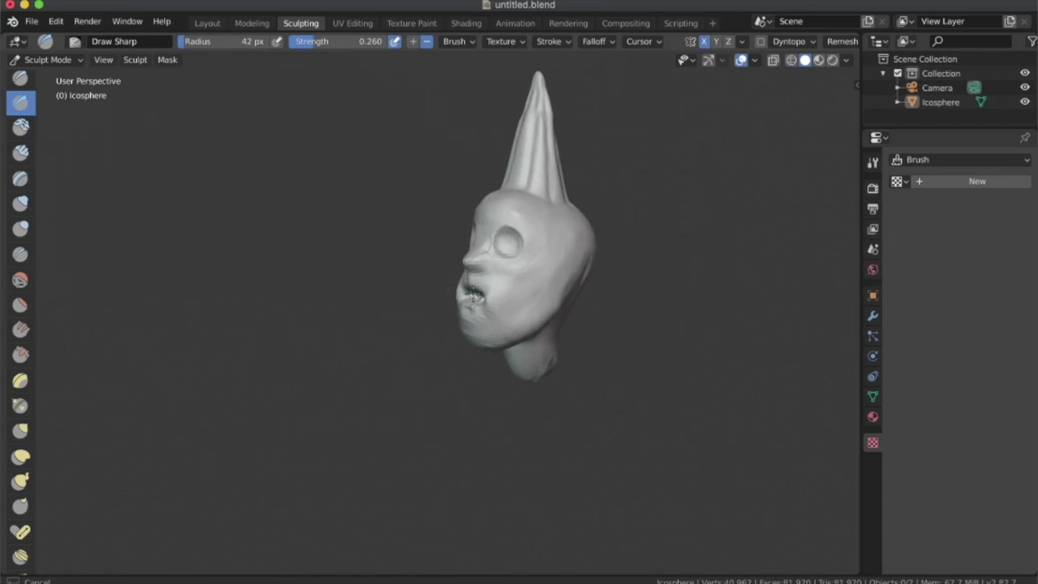
middle_click_drag(468, 296, 422, 299)
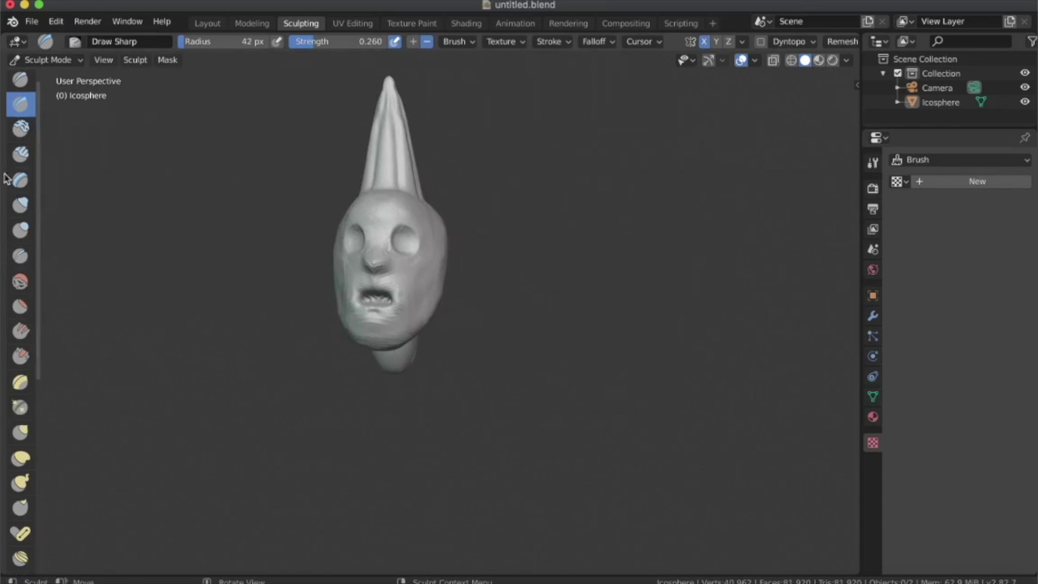
- Deepen detail around the mouth and along the chin with the Fill/Deepen brush
left_click(21, 331)
left_click_drag(381, 321, 370, 324)
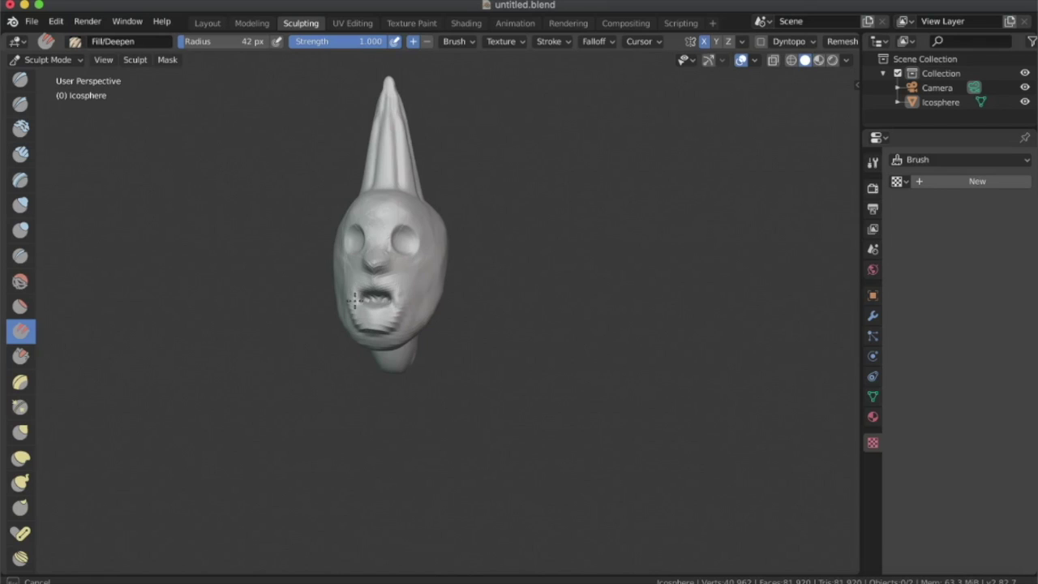
left_click_drag(359, 289, 377, 294)
mouse_move(377, 294)
middle_mouse_down()
mouse_move(521, 321)
mouse_move(490, 321)
middle_mouse_up()
left_click_drag(491, 321, 493, 324)
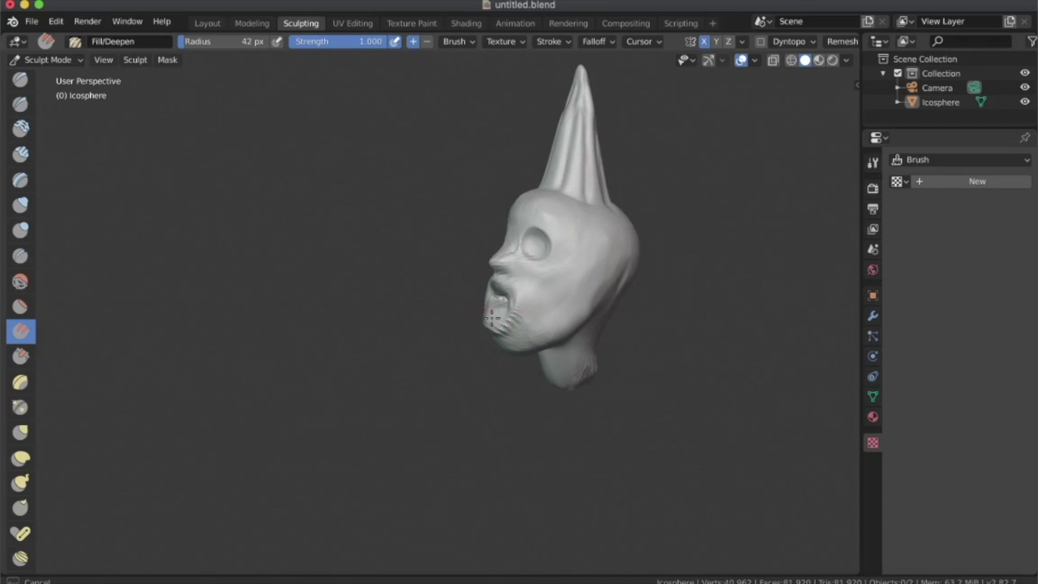
middle_click_drag(493, 318, 381, 321)
- Carve sharp creases around the mouth with Draw Sharp, then orbit toward the back
left_click(23, 104)
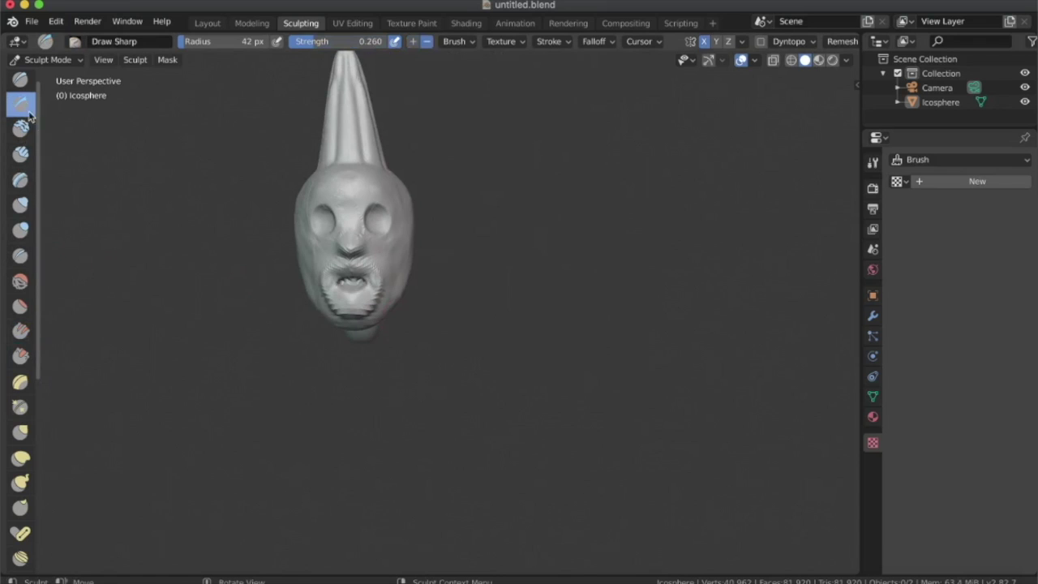
left_click_drag(363, 284, 350, 290)
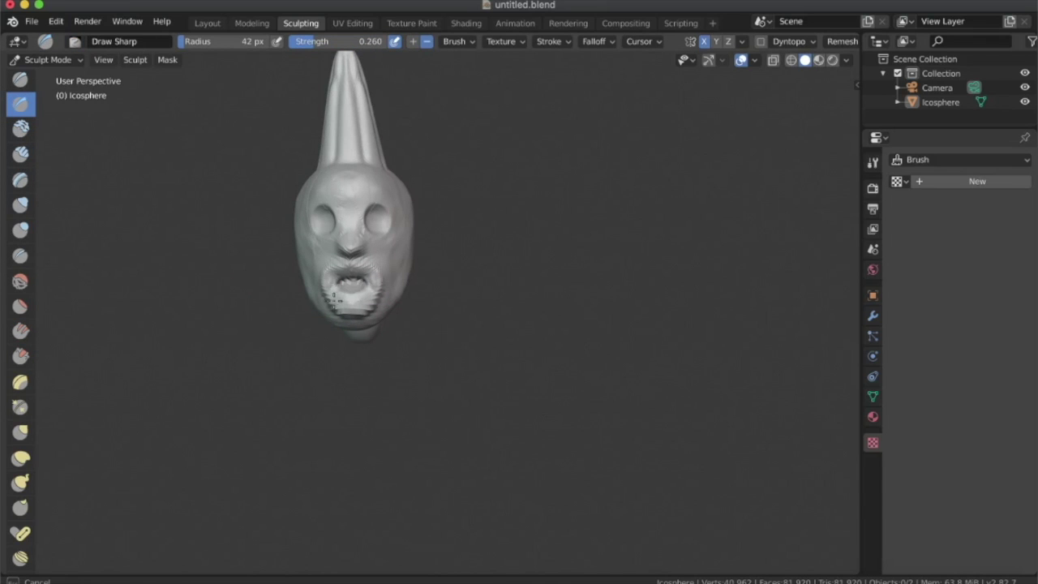
mouse_move(341, 296)
middle_mouse_down()
mouse_move(400, 308)
mouse_move(279, 327)
middle_mouse_up()
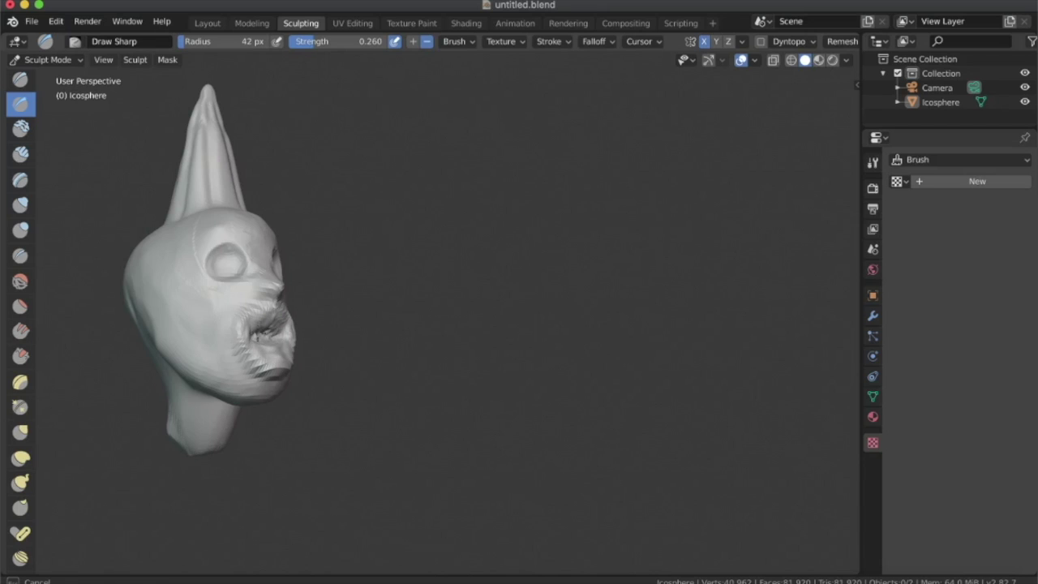
mouse_move(267, 335)
middle_mouse_down()
mouse_move(309, 348)
mouse_move(546, 364)
mouse_move(637, 343)
mouse_move(153, 248)
mouse_move(4, 413)
middle_mouse_up()
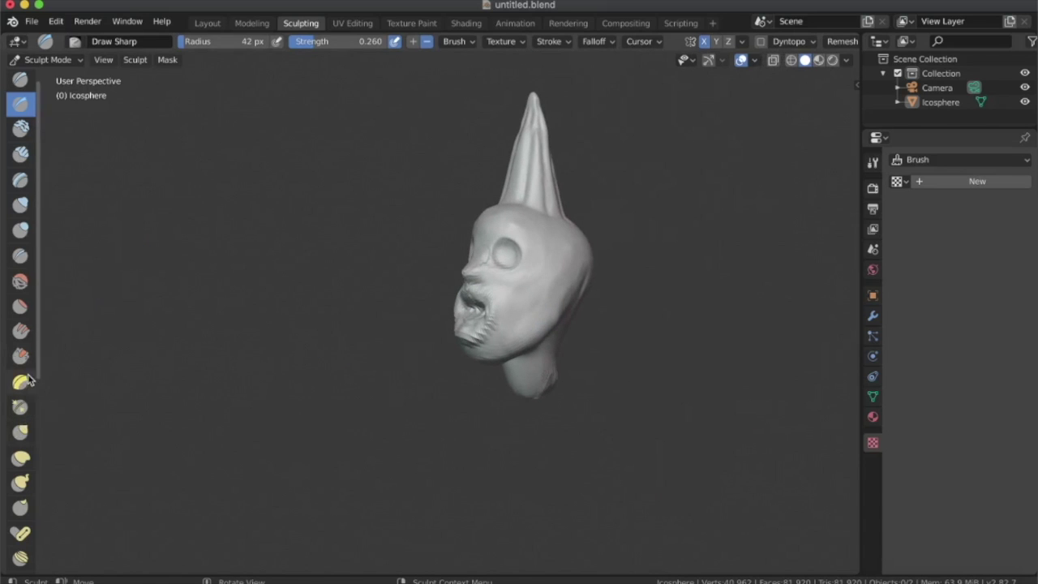
- Pull the lips outward with Grab in side profile, then push them partly back
left_click(21, 431)
mouse_move(122, 454)
middle_mouse_down()
mouse_move(251, 477)
mouse_move(368, 440)
mouse_move(239, 300)
middle_mouse_up()
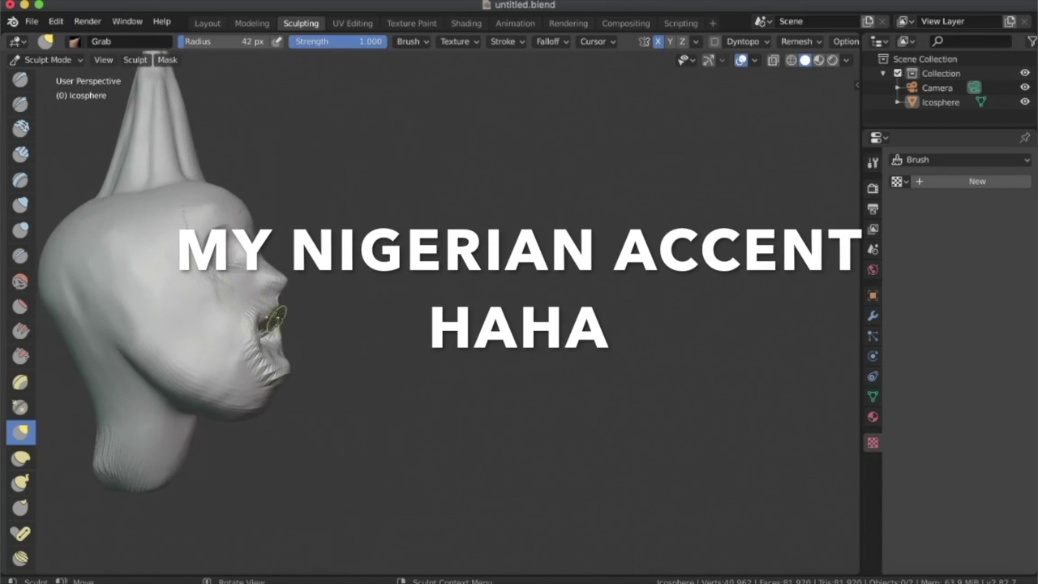
left_click_drag(271, 301, 285, 310)
middle_click_drag(284, 312, 279, 317)
mouse_move(280, 319)
left_mouse_down()
mouse_move(254, 322)
mouse_move(296, 316)
mouse_move(248, 319)
left_mouse_up()
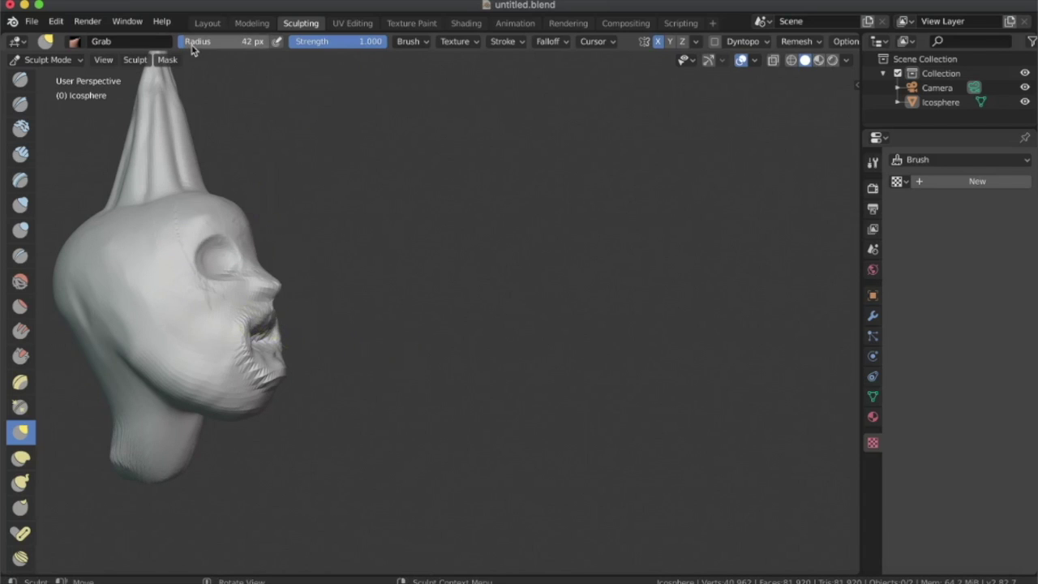
- Enlarge the brush radius and reshape the mouth, undoing and redoing the strokes
left_click_drag(199, 47, 239, 47)
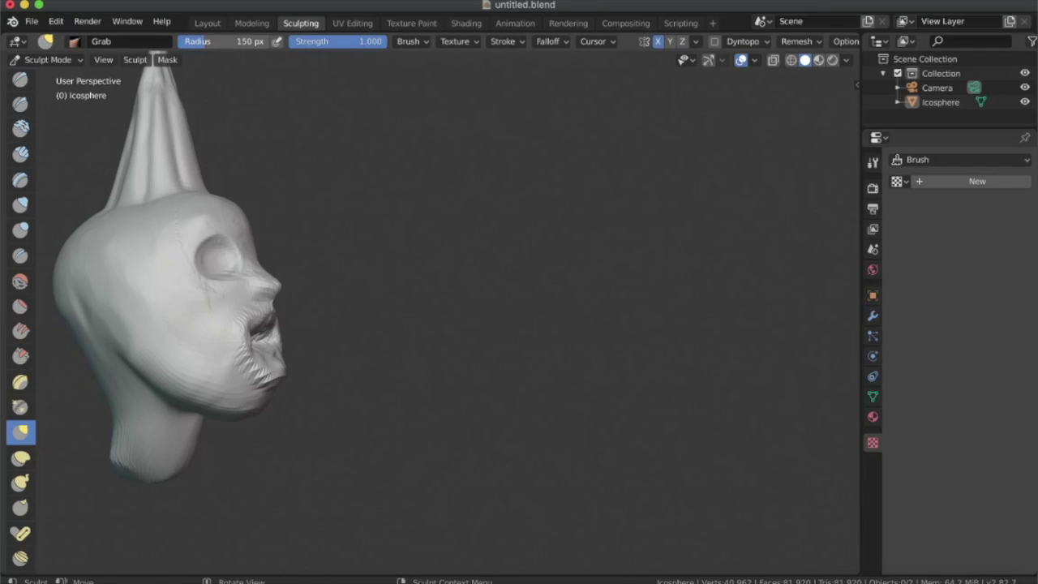
mouse_move(275, 324)
left_mouse_down()
mouse_move(255, 321)
mouse_move(266, 321)
left_mouse_up()
key("ctrl+z")
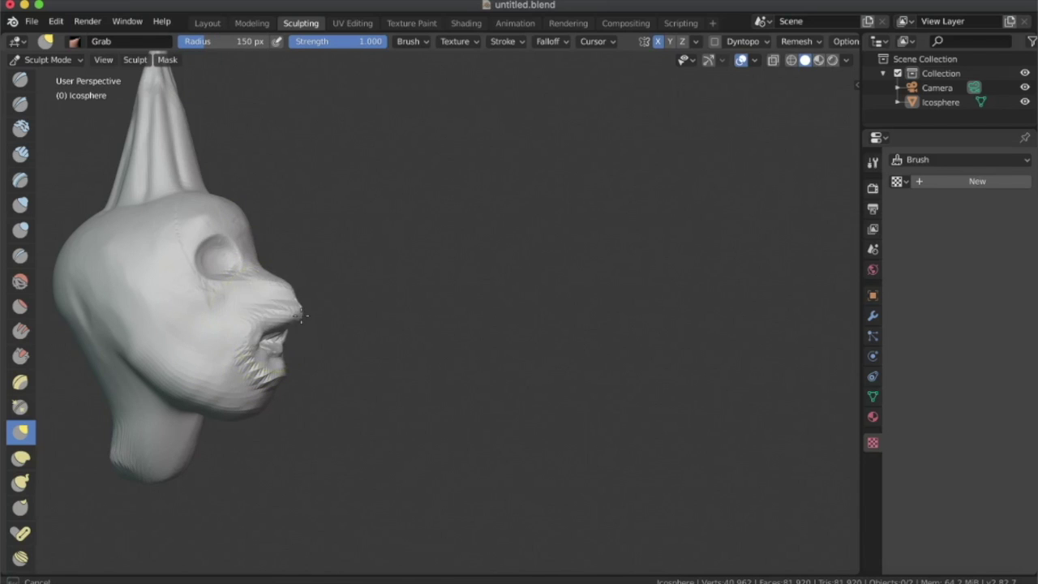
key("ctrl+shift+z")
left_click_drag(284, 319, 270, 319)
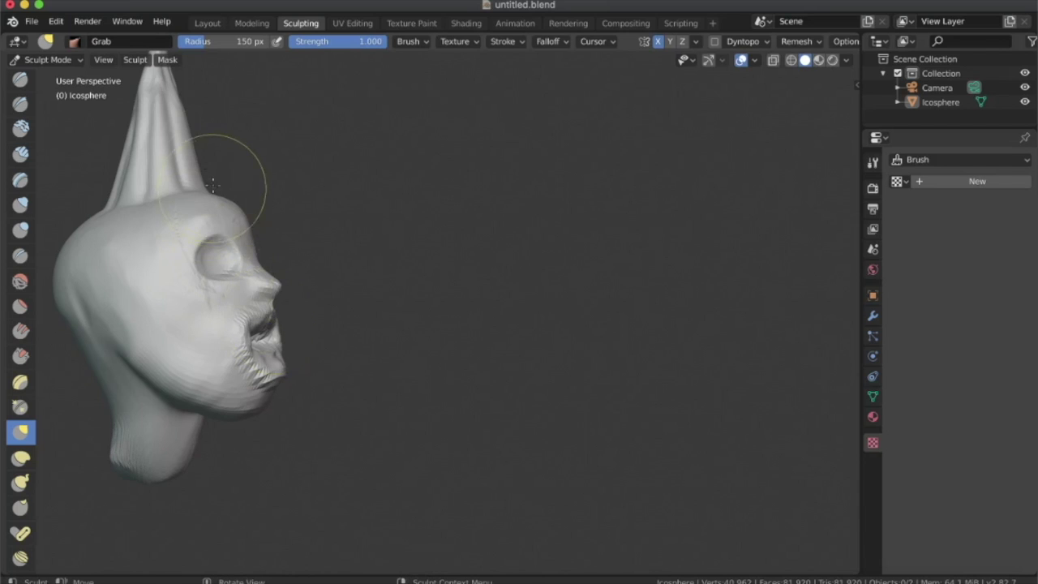
key("ctrl+z")
key("ctrl+shift+z")
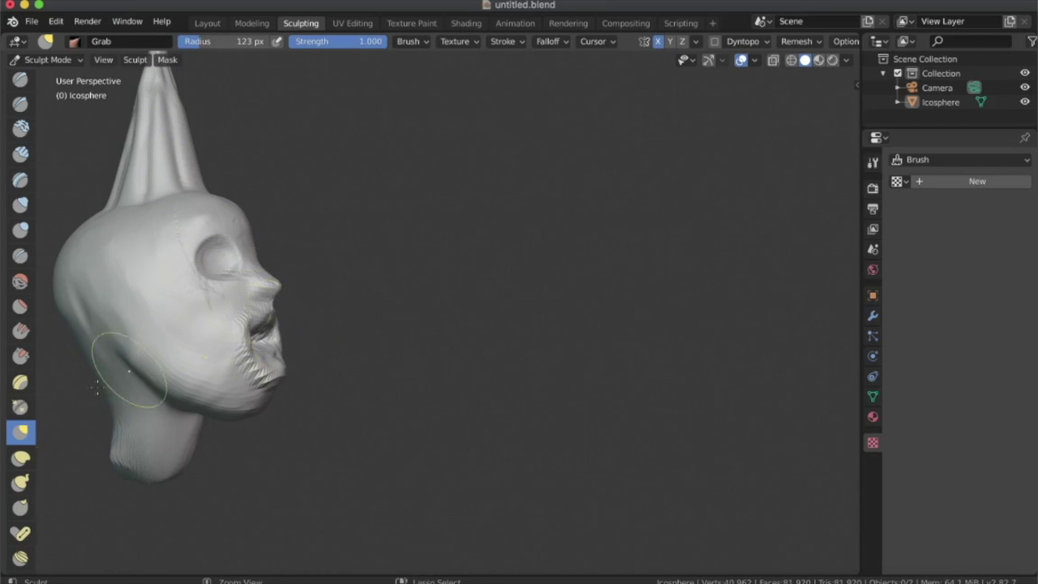
- Pull geometry out from the mouth with Snake Hook, then select the Crease brush
left_click(21, 457)
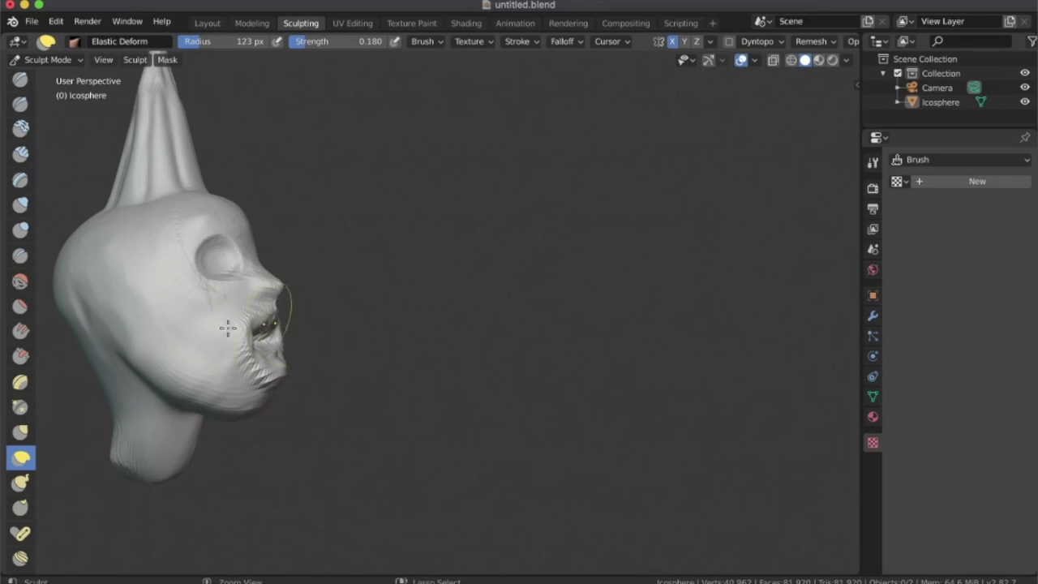
left_click(21, 482)
mouse_move(247, 337)
left_mouse_down()
mouse_move(297, 324)
mouse_move(319, 341)
left_mouse_up()
scroll(319, 340, "right", 10)
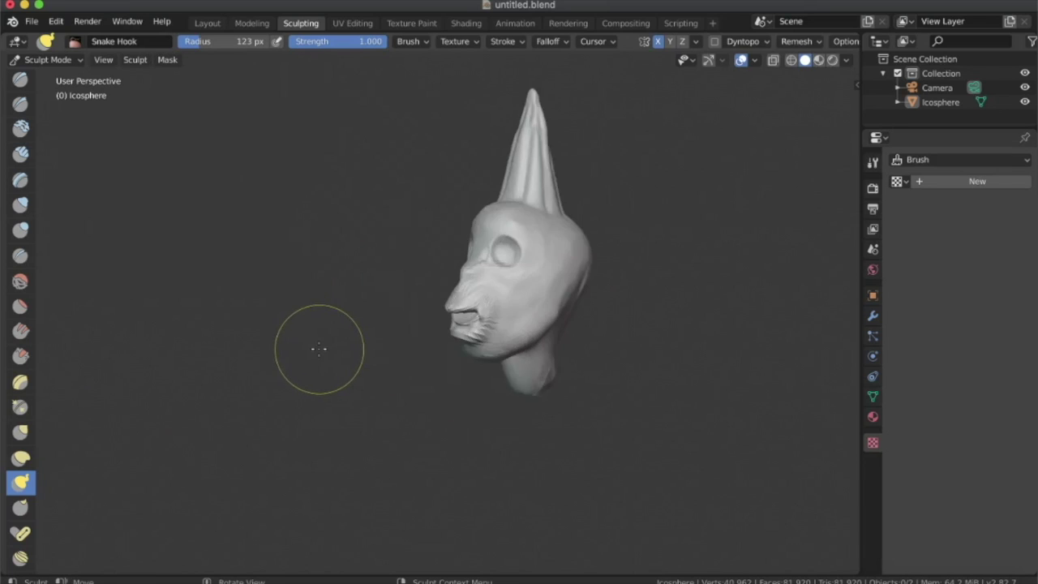
scroll(318, 348, "right", 5)
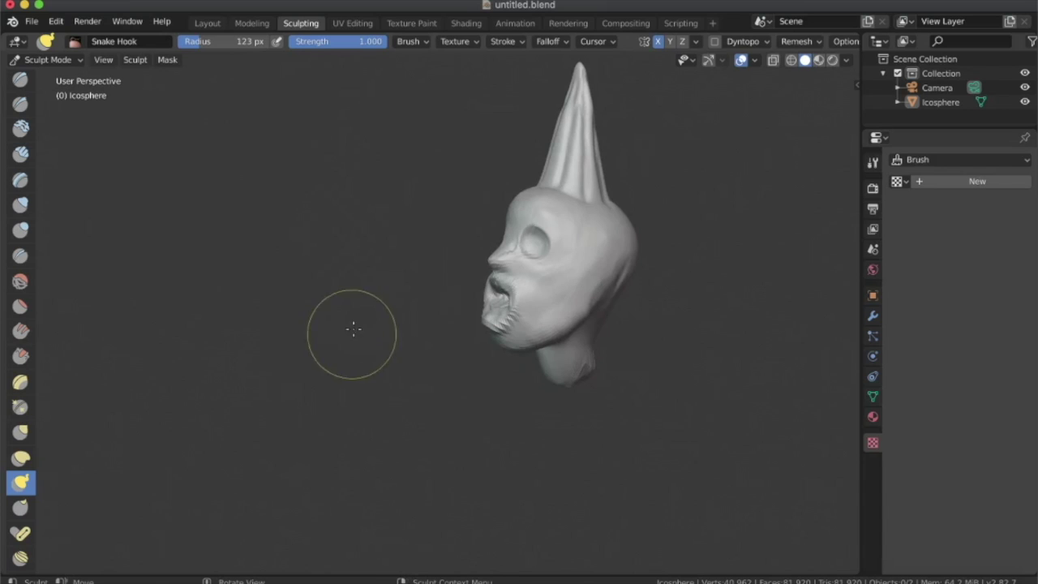
scroll(202, 433, "right", 5)
scroll(267, 411, "right", 5)
scroll(265, 408, "right", 5)
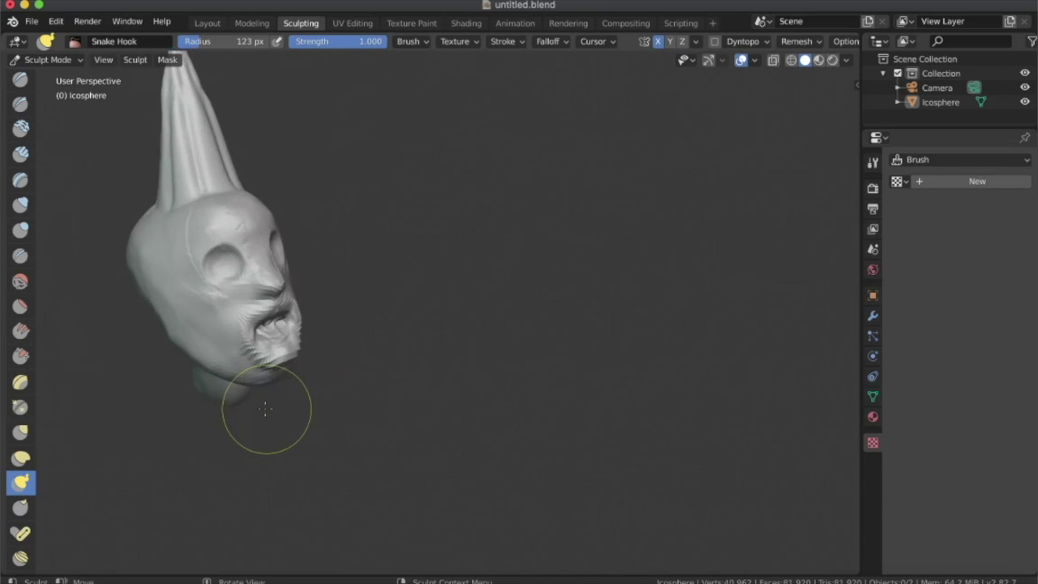
scroll(265, 408, "right", 5)
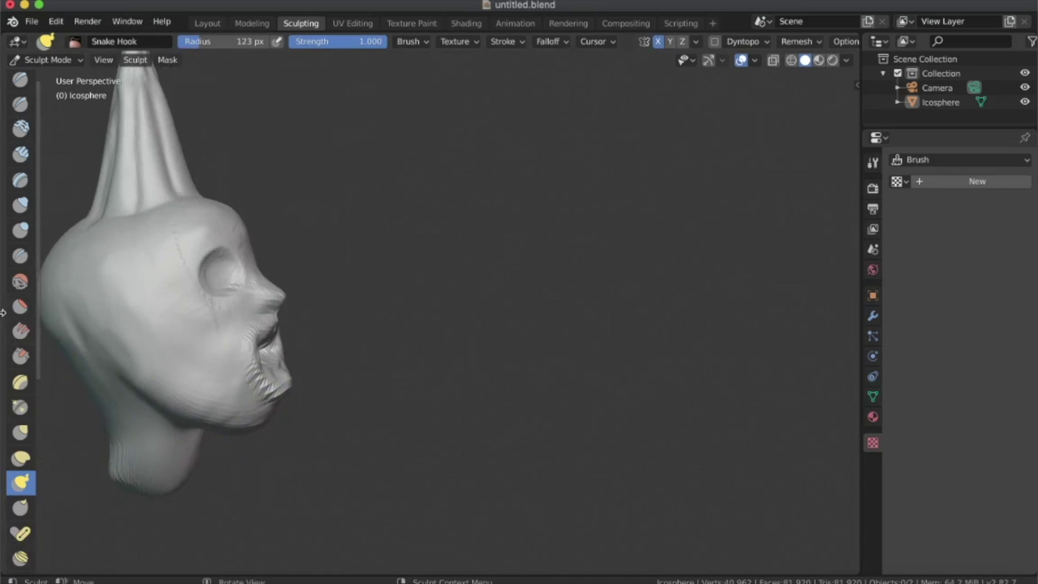
left_click(22, 261)
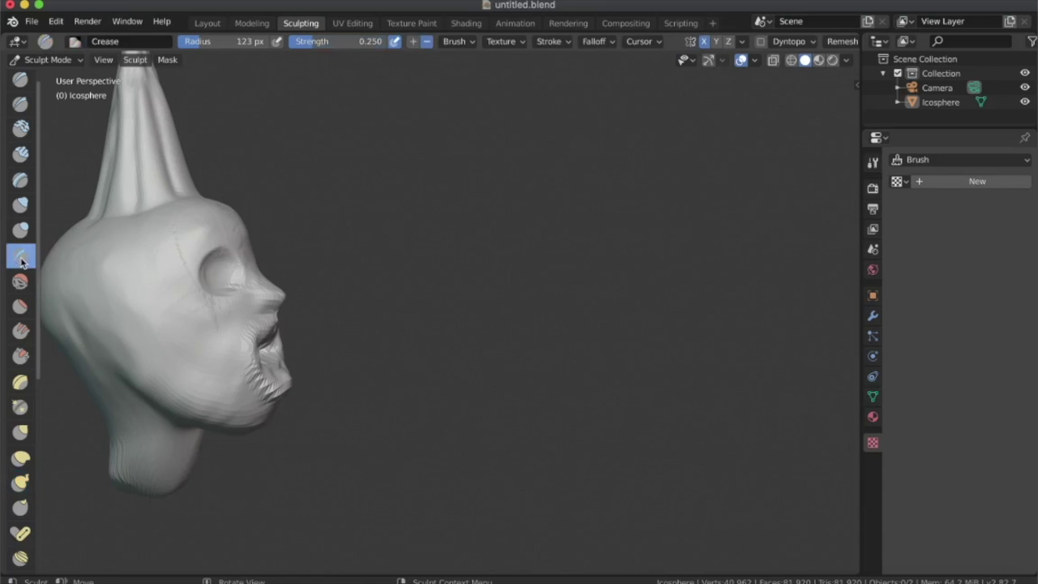
- Deepen the crease around the mouth and orbit between front and side views
left_click_drag(252, 347, 278, 344)
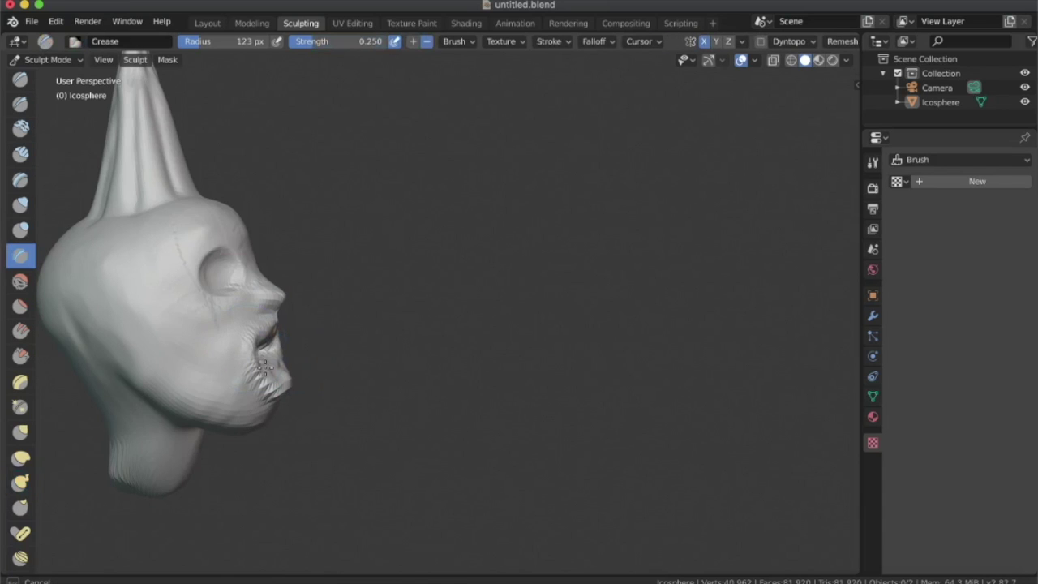
middle_click_drag(265, 366, 274, 329)
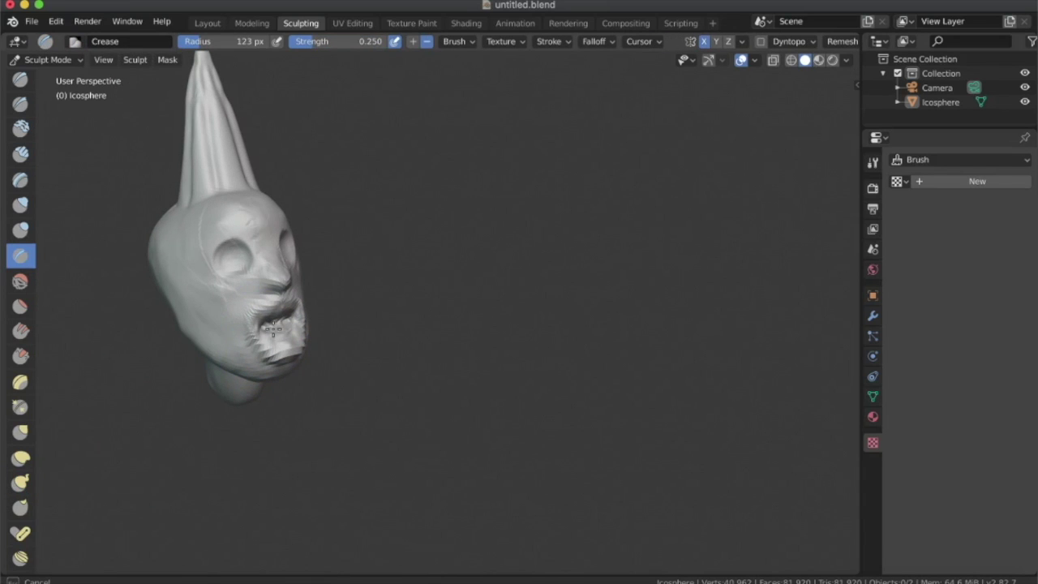
left_click(20, 188)
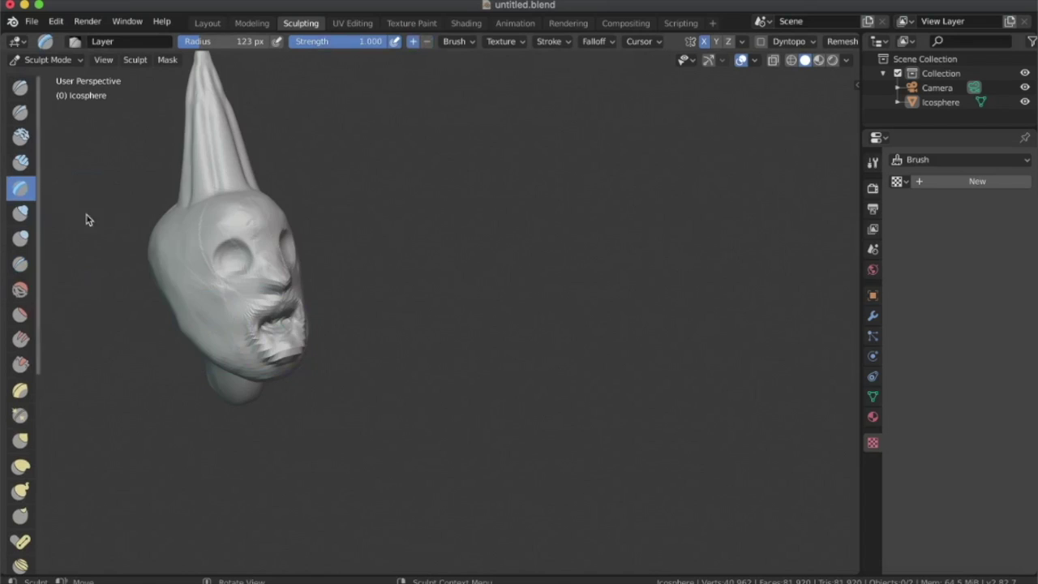
middle_click_drag(89, 219, 246, 327)
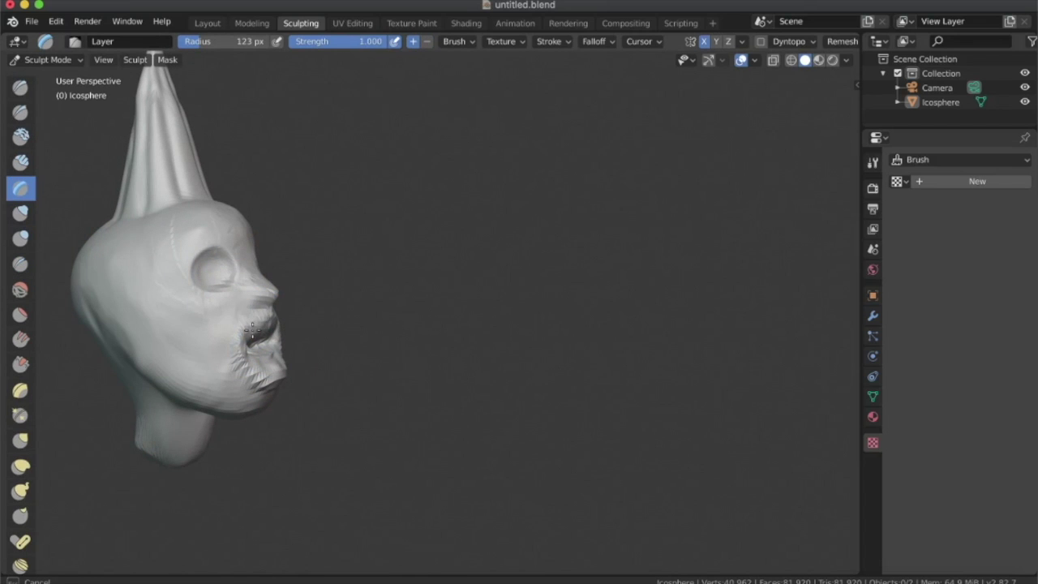
middle_click_drag(256, 365, 297, 348)
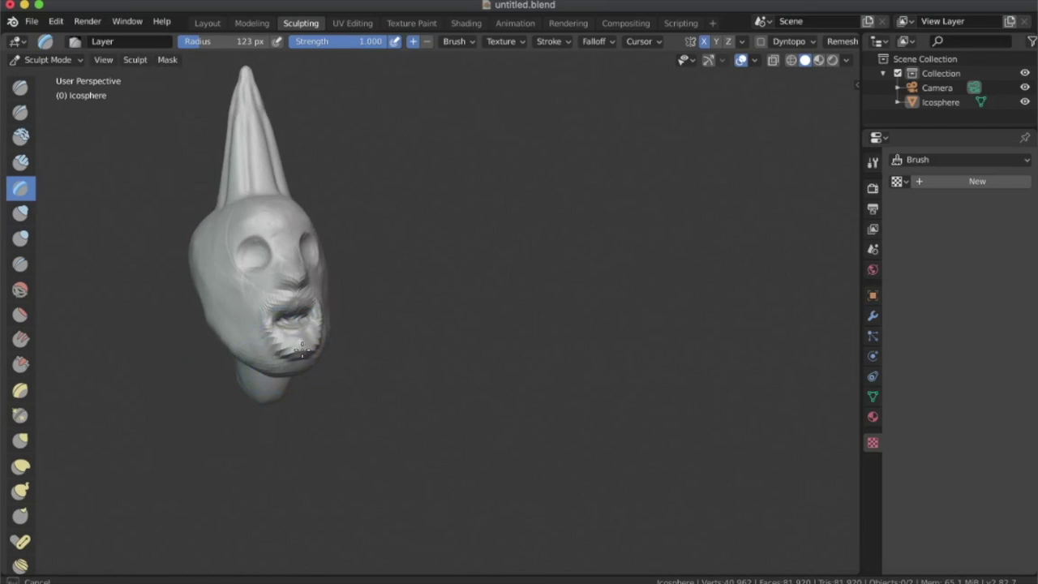
mouse_move(294, 348)
middle_mouse_down()
mouse_move(296, 357)
mouse_move(3, 150)
middle_mouse_up()
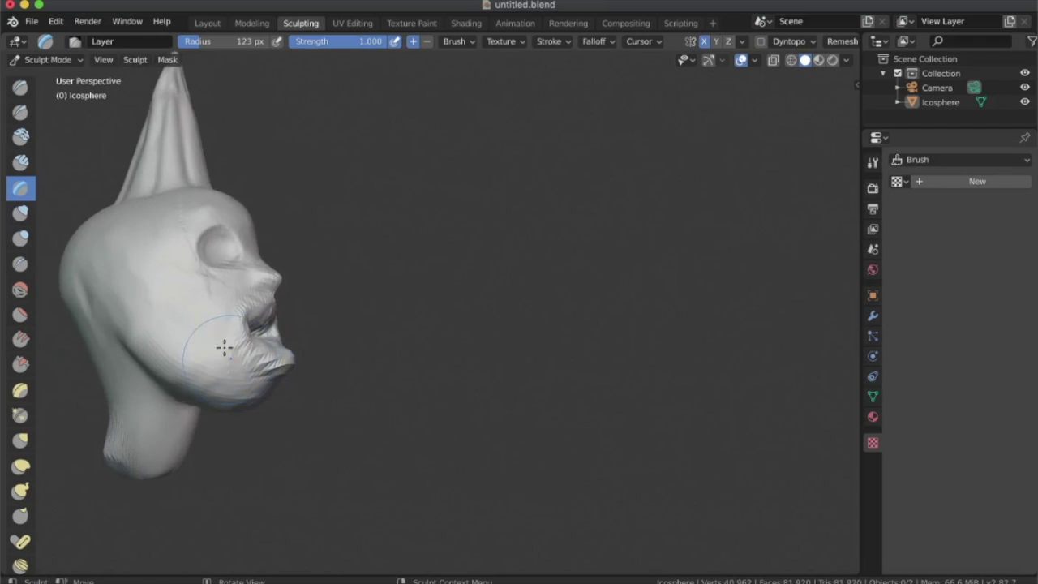
- Fill in the mouth cavity using the Clay Strips brush
left_click(22, 165)
left_click_drag(263, 318, 268, 319)
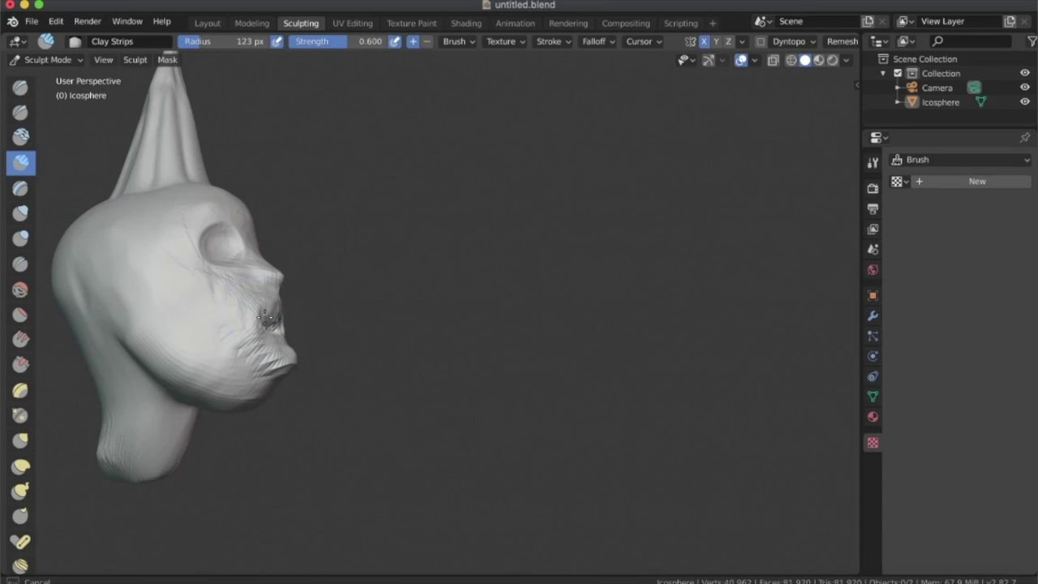
scroll(353, 327, "right", 3)
scroll(352, 327, "right", 3)
scroll(352, 327, "left", 3)
scroll(353, 327, "left", 3)
scroll(352, 328, "left", 2)
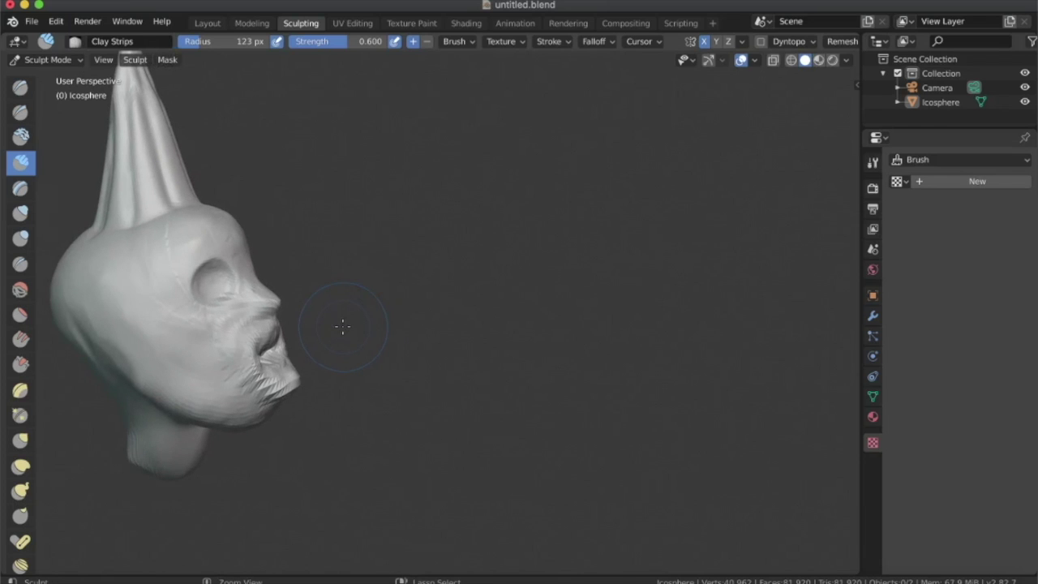
- Build up the muzzle with the Clay brush, undoing one stroke and lightly refilling it
left_click(19, 138)
scroll(313, 354, "right", 3)
scroll(291, 329, "right", 3)
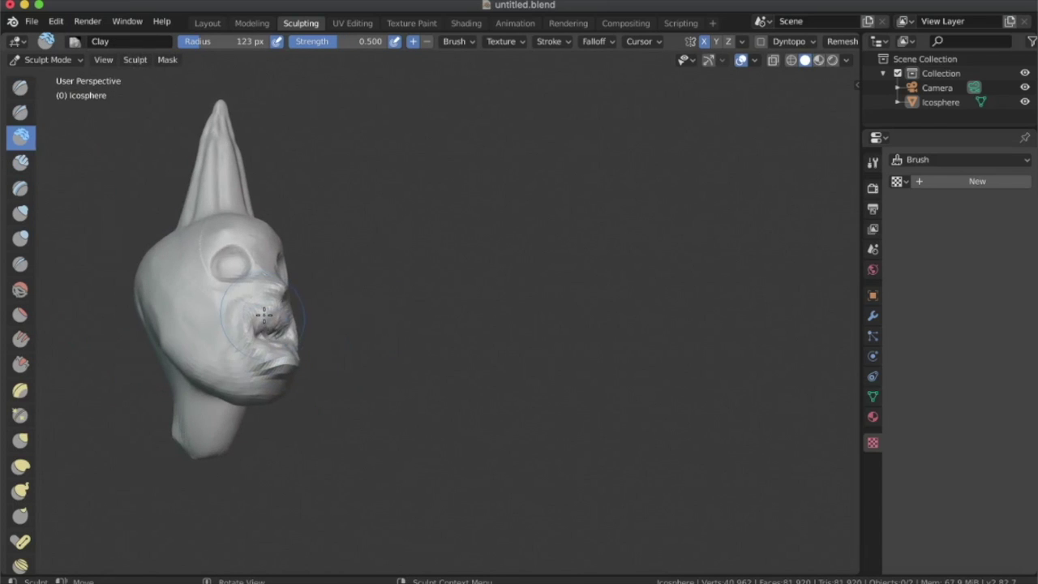
mouse_move(288, 322)
left_mouse_down()
mouse_move(290, 308)
mouse_move(261, 313)
left_mouse_up()
key("ctrl+z")
middle_click_drag(333, 333, 265, 318)
left_click_drag(266, 316, 275, 319)
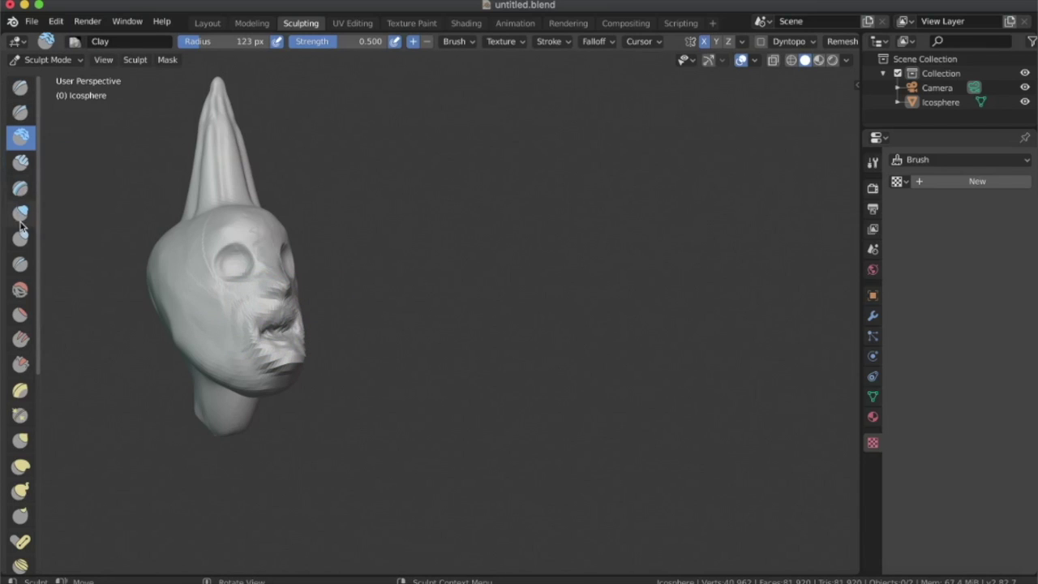
- Lower the Clay radius to 38 px and add rough clay strokes around the mouth
left_click_drag(219, 41, 194, 41)
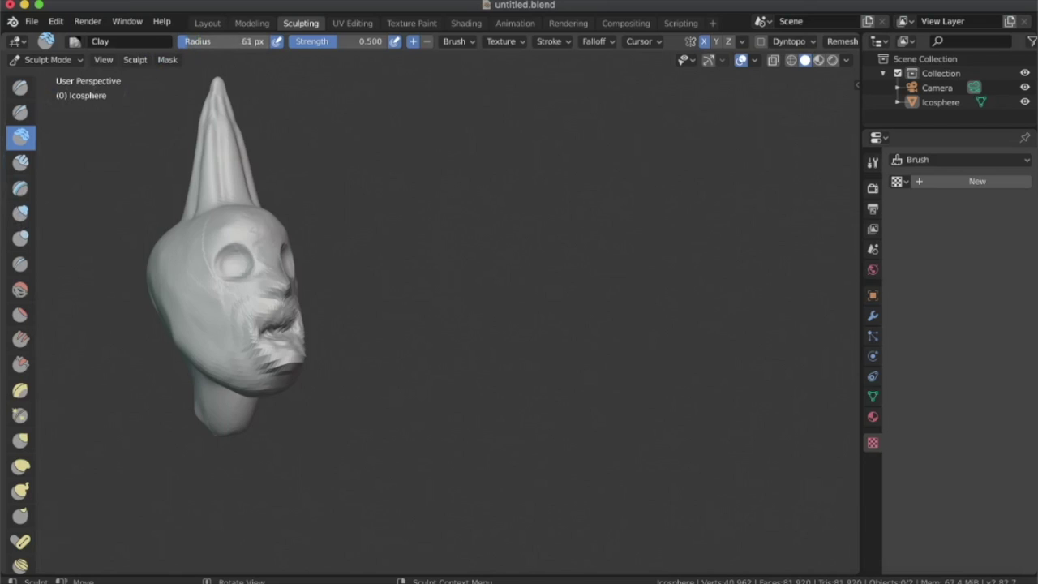
left_click_drag(264, 322, 285, 313)
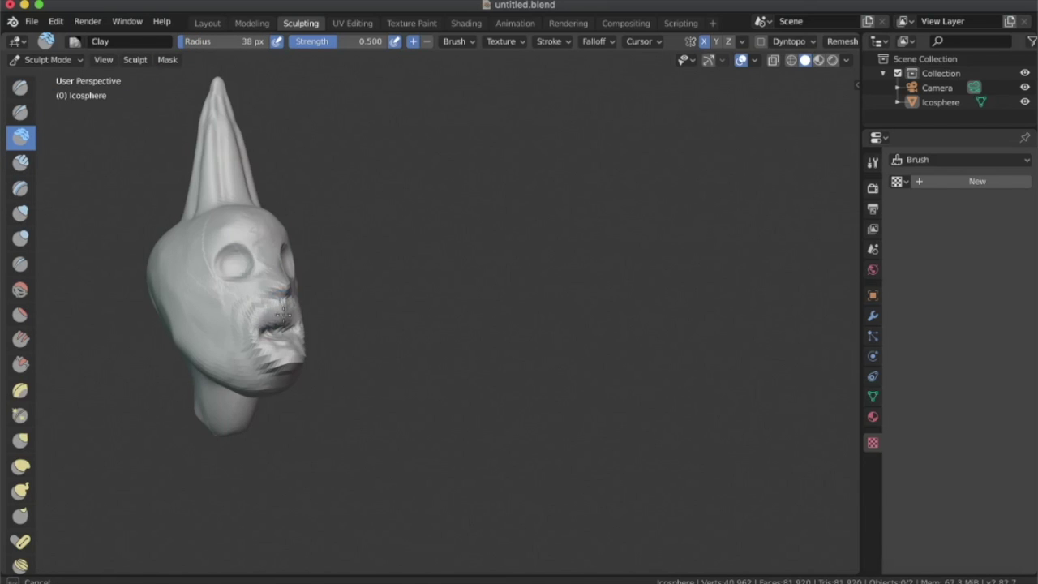
left_click_drag(278, 311, 283, 308)
middle_click_drag(343, 319, 351, 318)
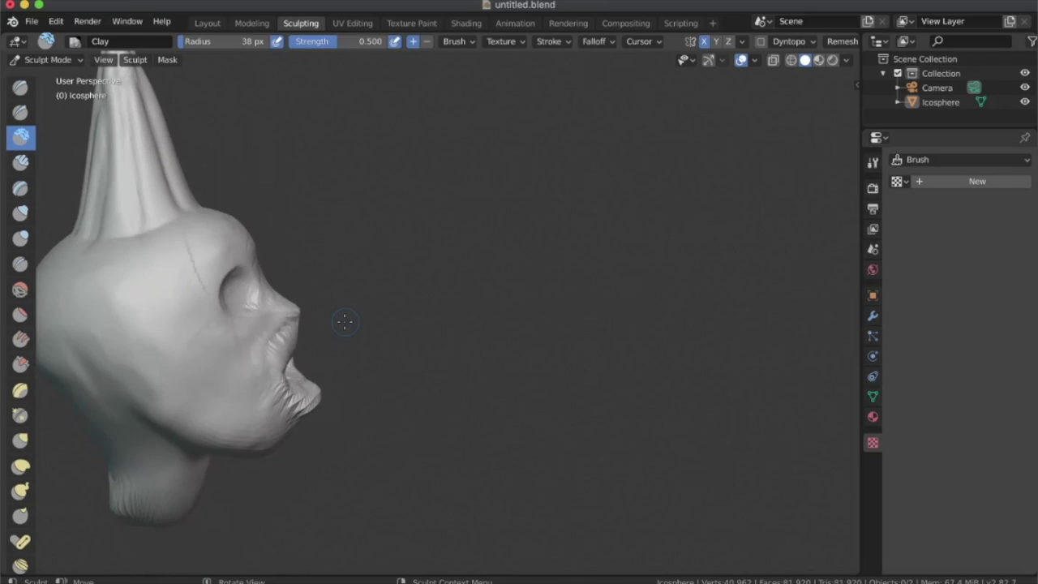
middle_click_drag(287, 350, 3, 230)
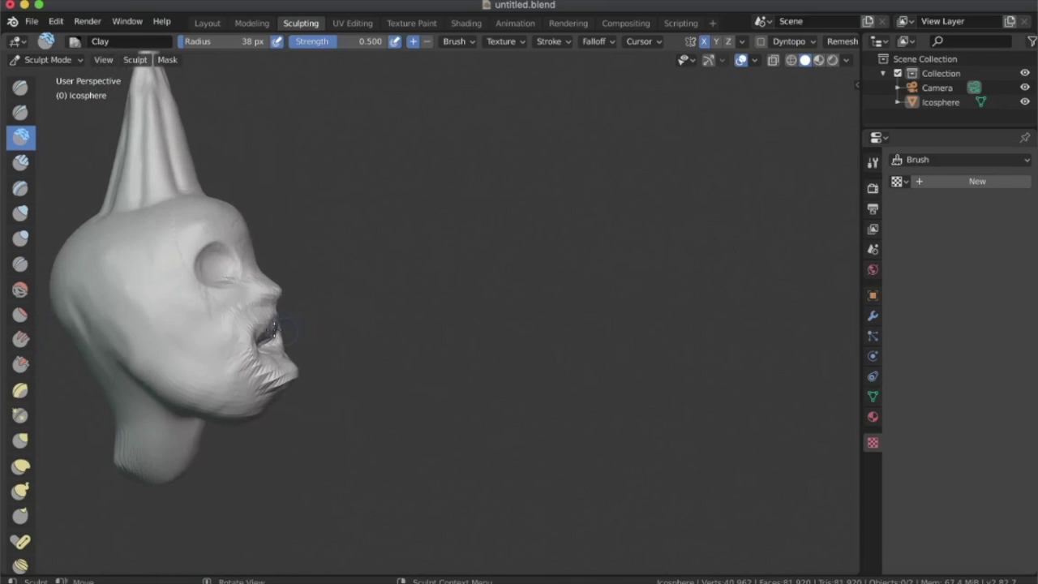
- With the Grab brush, pull the mouth area and drag the nose down toward it
left_click(20, 439)
left_click_drag(276, 327, 296, 340)
middle_click_drag(297, 340, 286, 317)
left_click_drag(285, 318, 291, 315)
mouse_move(344, 347)
middle_mouse_down()
mouse_move(291, 324)
mouse_move(335, 318)
middle_mouse_up()
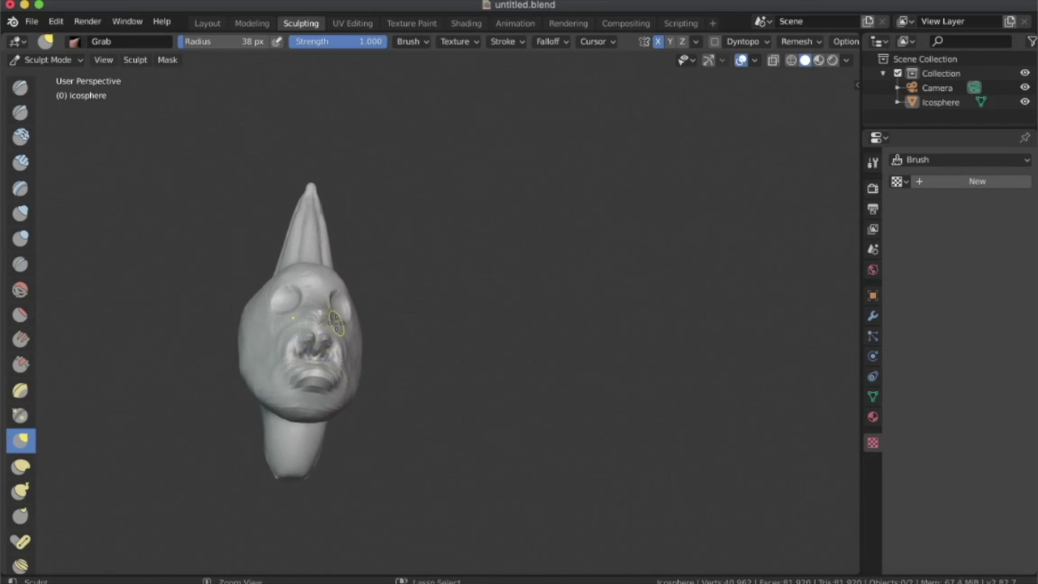
left_click_drag(336, 322, 300, 353)
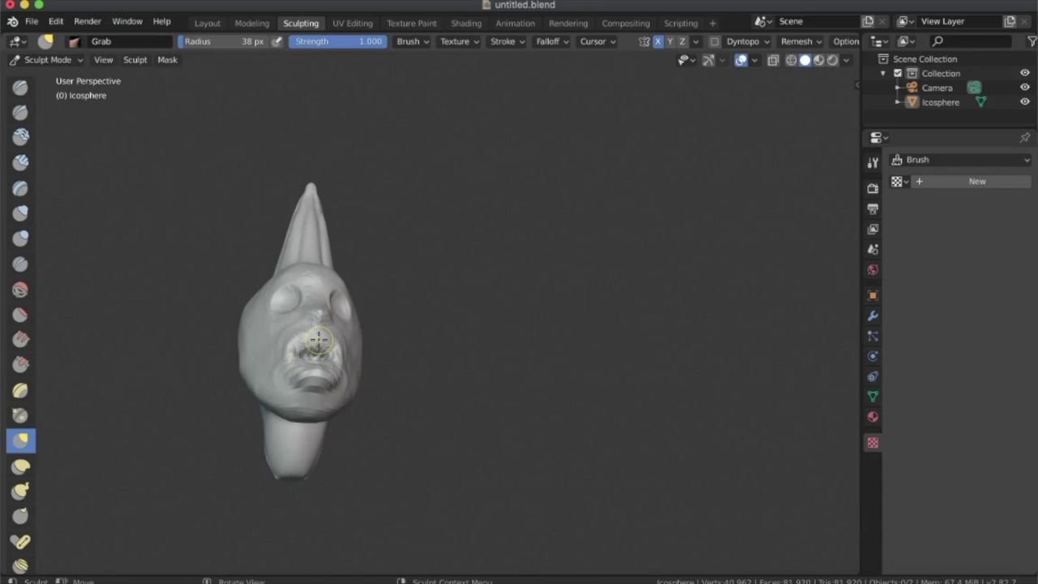
left_click_drag(315, 338, 320, 334)
- Pull the upper lip forward into a point, undoing the spiky extra pull
mouse_move(322, 329)
middle_mouse_down()
mouse_move(341, 343)
mouse_move(283, 345)
mouse_move(269, 310)
middle_mouse_up()
left_click_drag(276, 310, 293, 317)
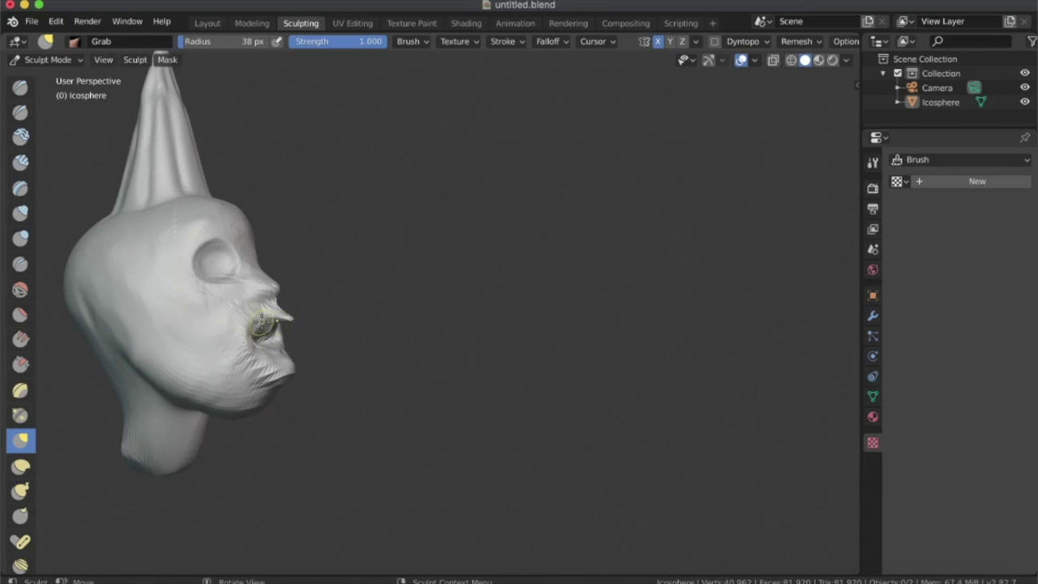
mouse_move(294, 317)
middle_mouse_down()
mouse_move(299, 339)
mouse_move(330, 326)
middle_mouse_up()
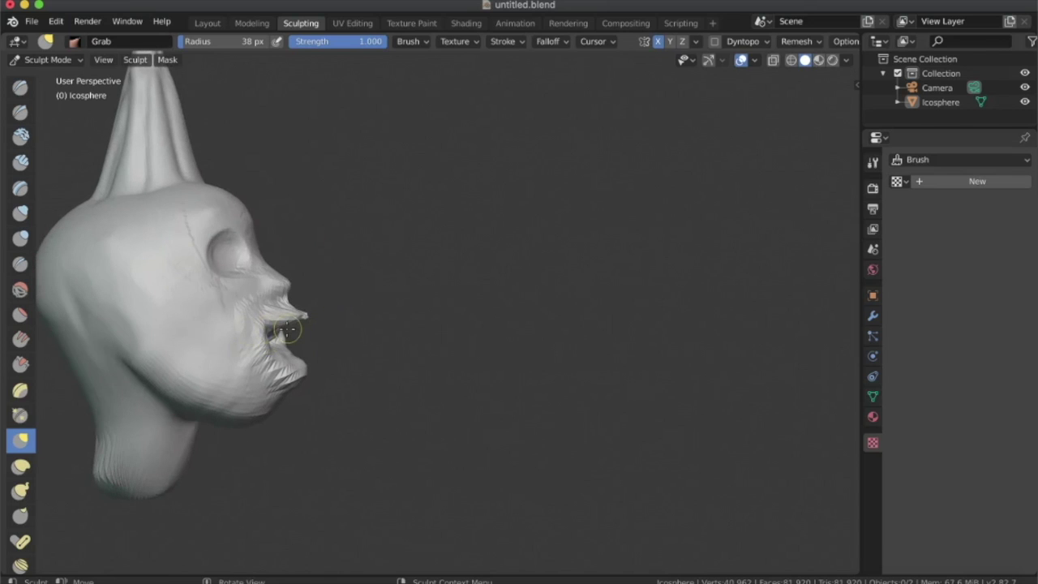
left_click_drag(286, 328, 309, 334)
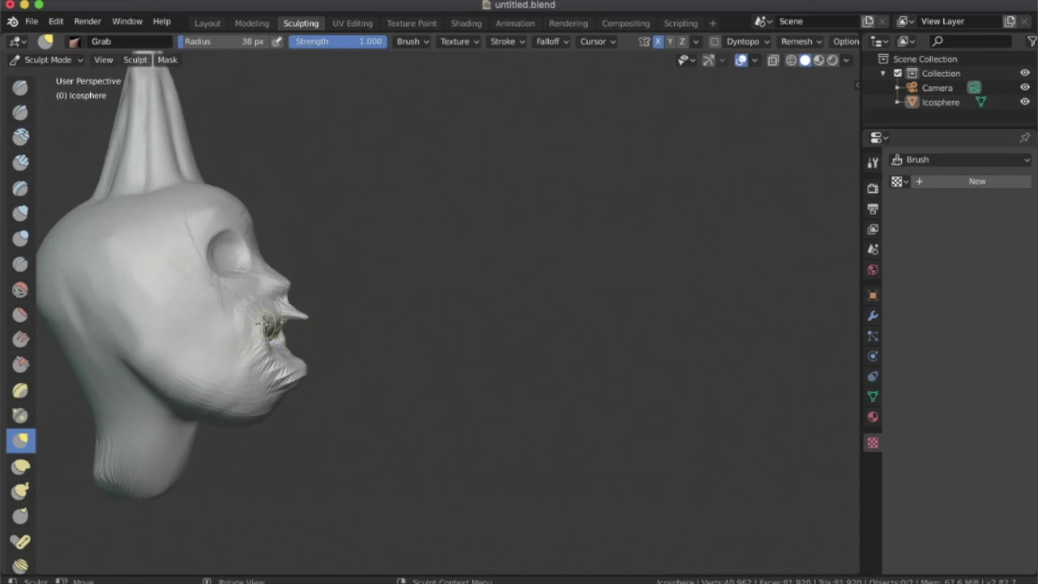
middle_click_drag(265, 325, 299, 346)
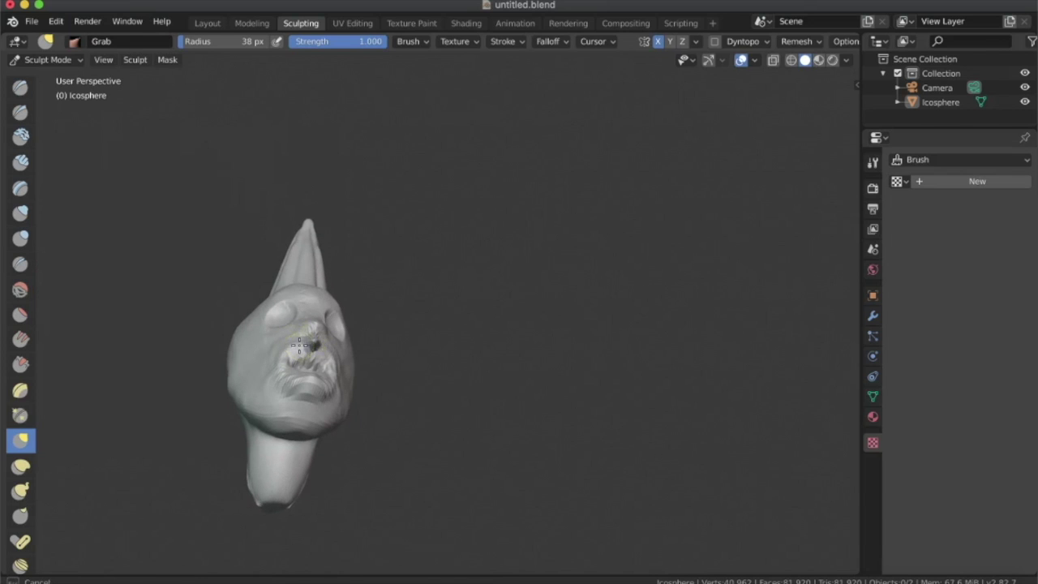
middle_click_drag(292, 329, 334, 389)
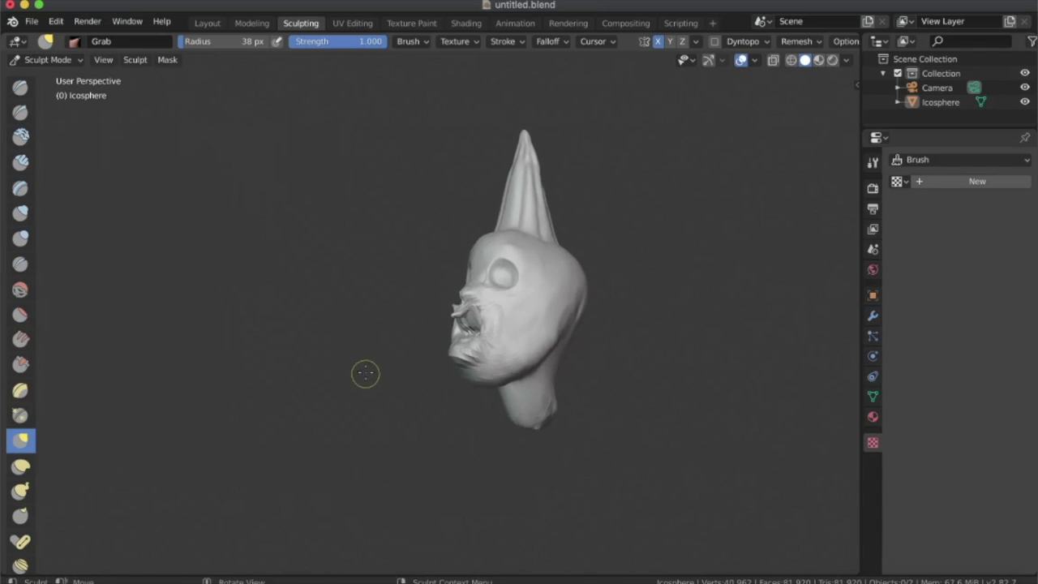
key("ctrl+z")
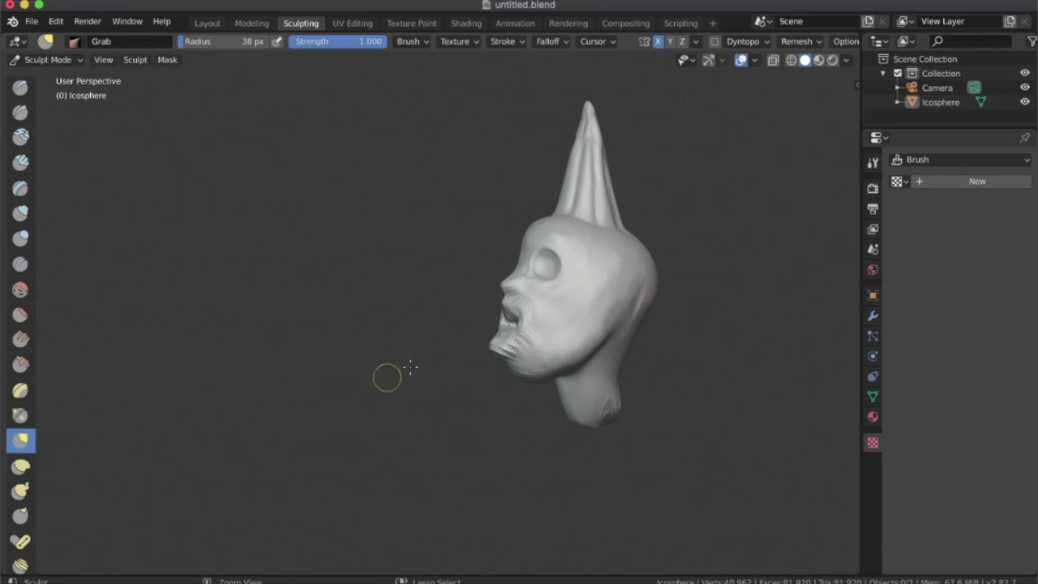
middle_click_drag(441, 341, 26, 454)
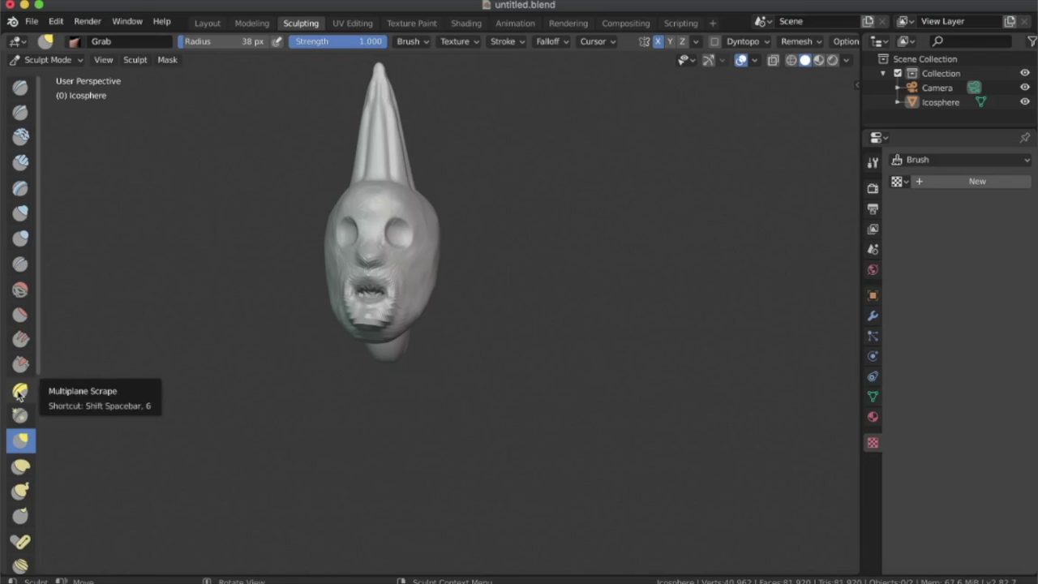
scroll(18, 391, "down", 1)
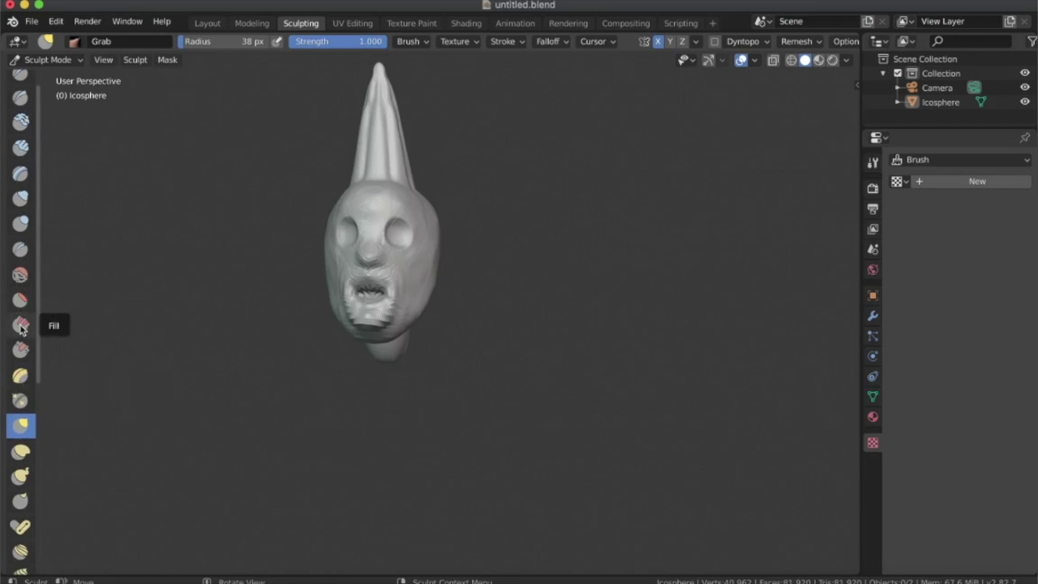
- Deepen the mesh around the mouth from the front with the Fill/Deepen brush
left_click(22, 326)
middle_click_drag(381, 276, 326, 274)
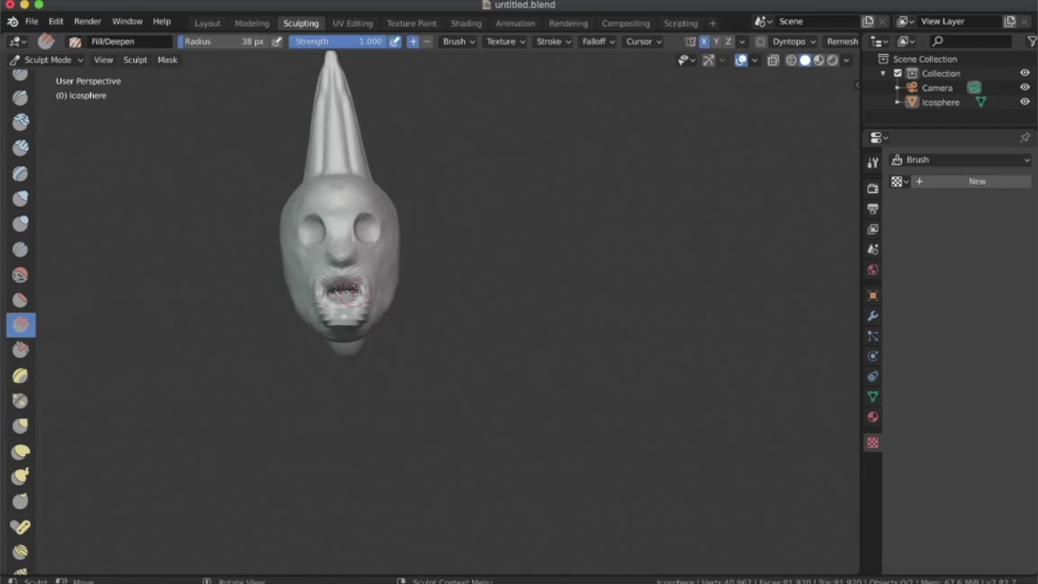
left_click_drag(326, 273, 304, 280)
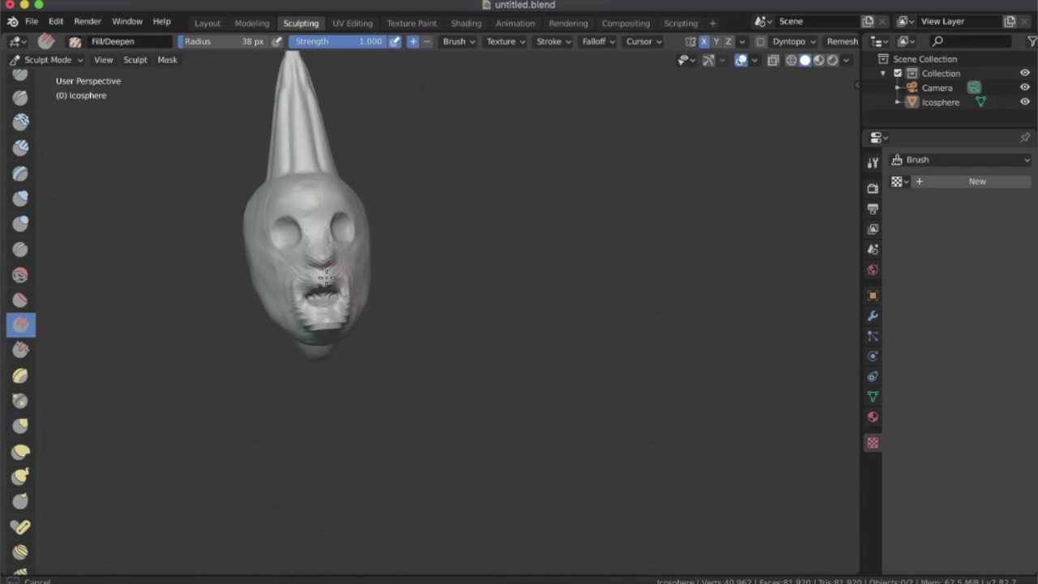
left_click_drag(322, 275, 296, 289)
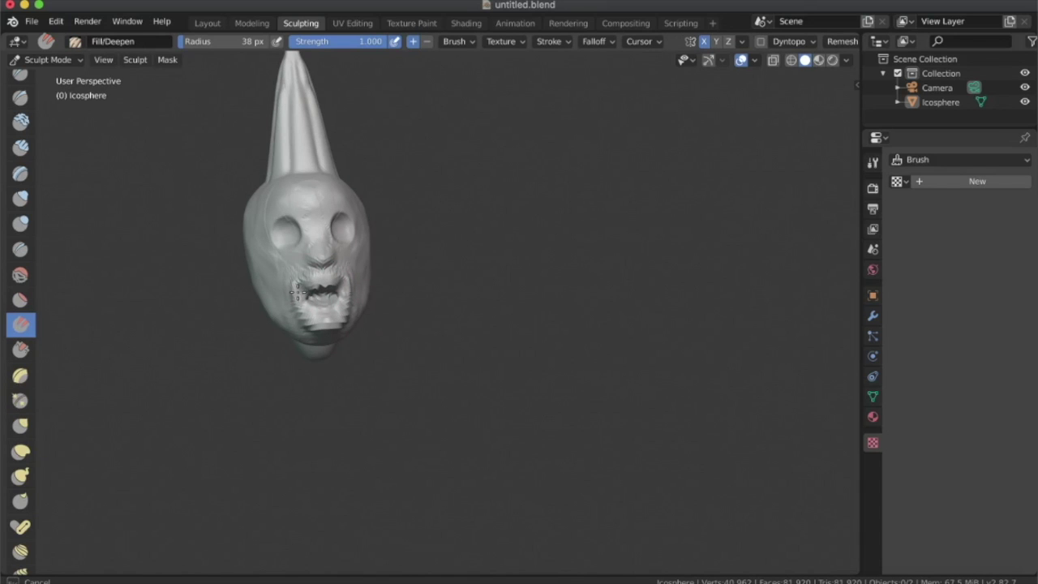
- Reshape the mouth from the side profile, then select the Smooth brush
middle_click_drag(329, 284, 281, 327)
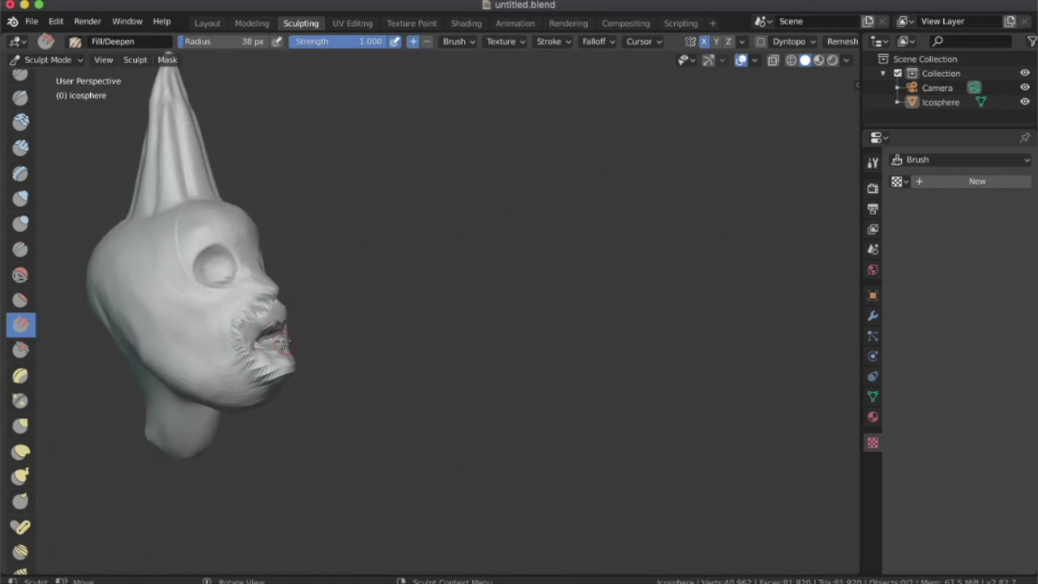
left_click_drag(281, 327, 272, 333)
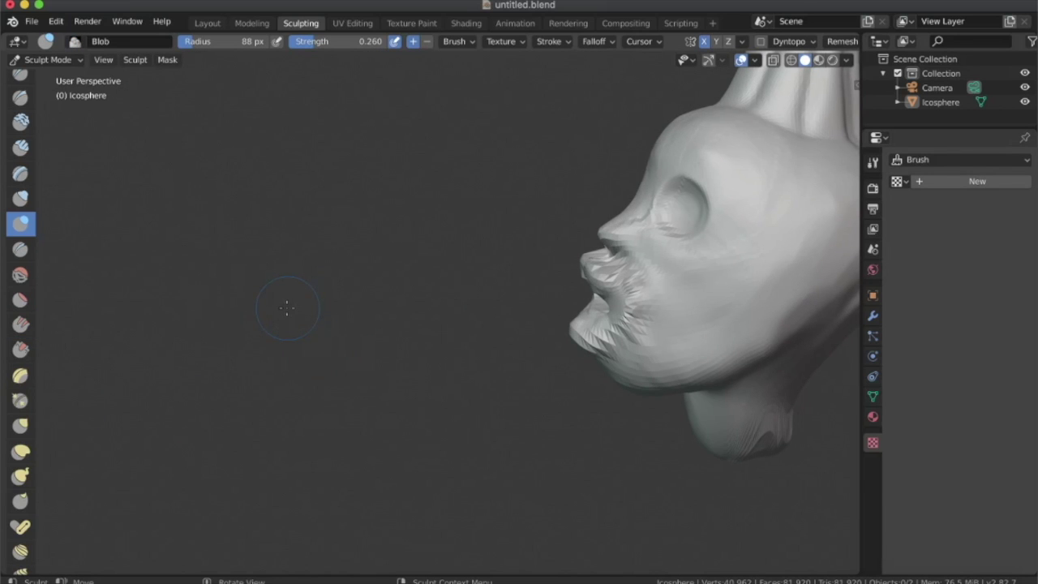
middle_click_drag(287, 306, 186, 290)
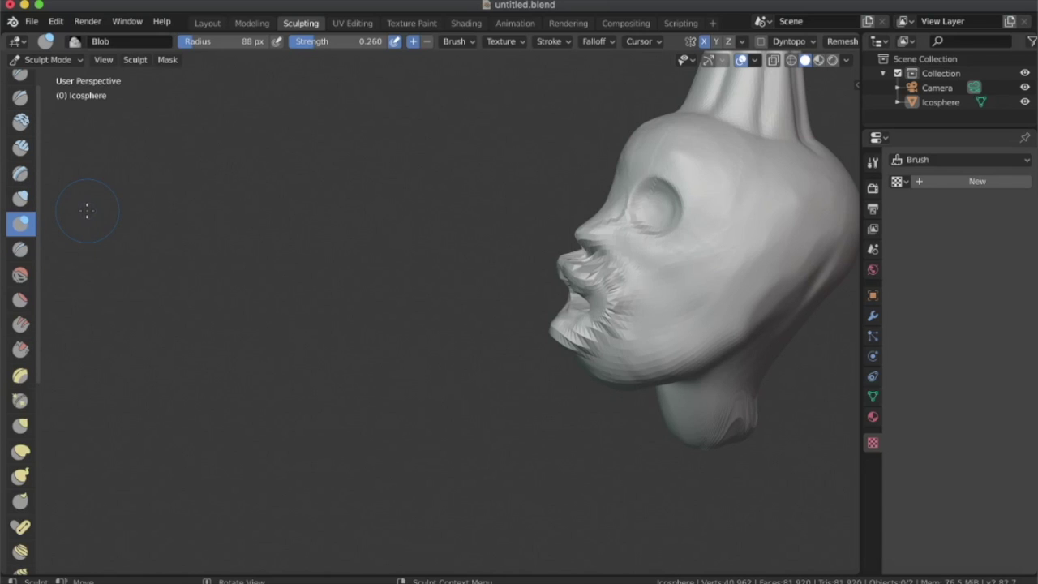
scroll(153, 121, "right", 3)
scroll(153, 121, "right", 3)
scroll(154, 122, "right", 3)
scroll(159, 125, "right", 3)
scroll(159, 125, "right", 3)
scroll(156, 137, "right", 2)
scroll(158, 176, "right", 3)
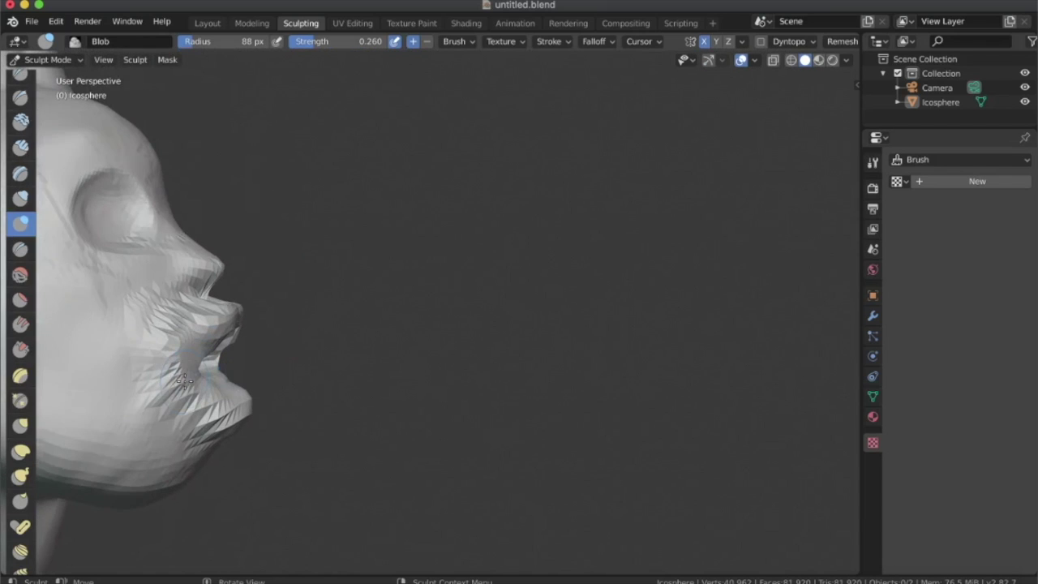
left_click(20, 275)
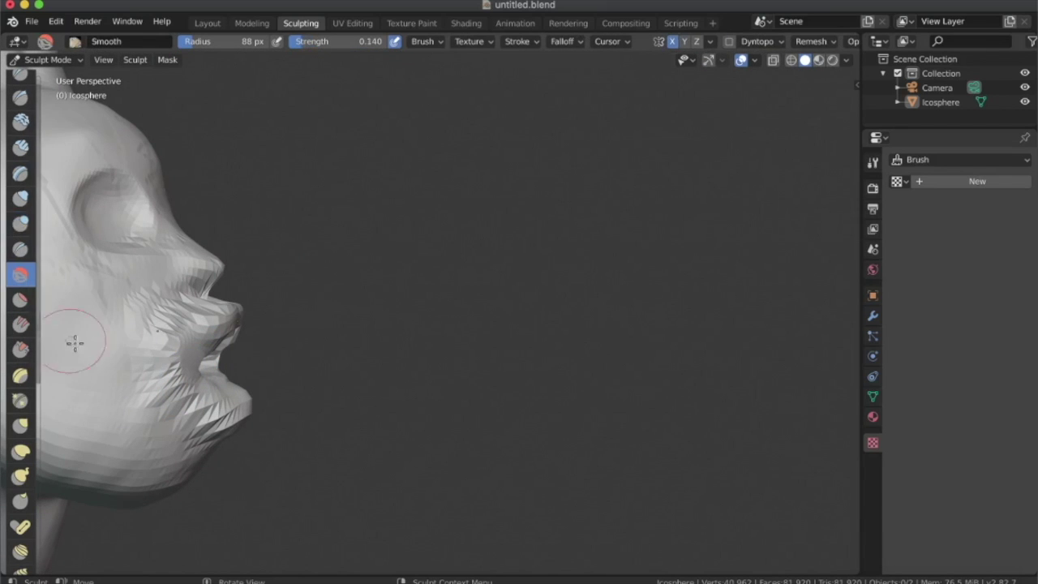
- Smooth the cheek, upper lip, mouth opening, lower lip and chin from the side
left_click_drag(146, 340, 137, 340)
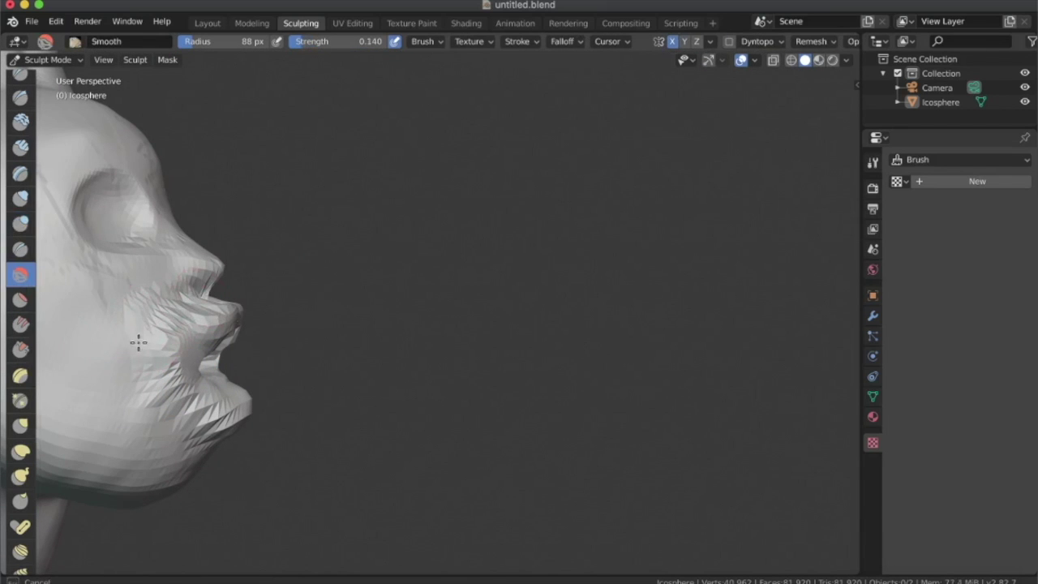
scroll(229, 441, "left", 5)
scroll(227, 341, "left", 2)
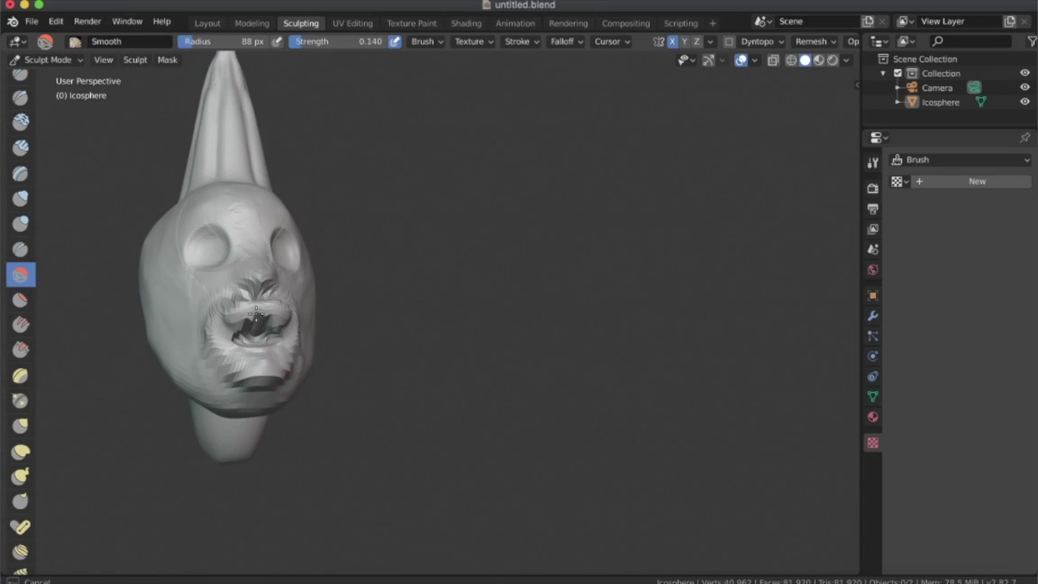
left_click_drag(226, 322, 267, 315)
left_click_drag(288, 353, 196, 357)
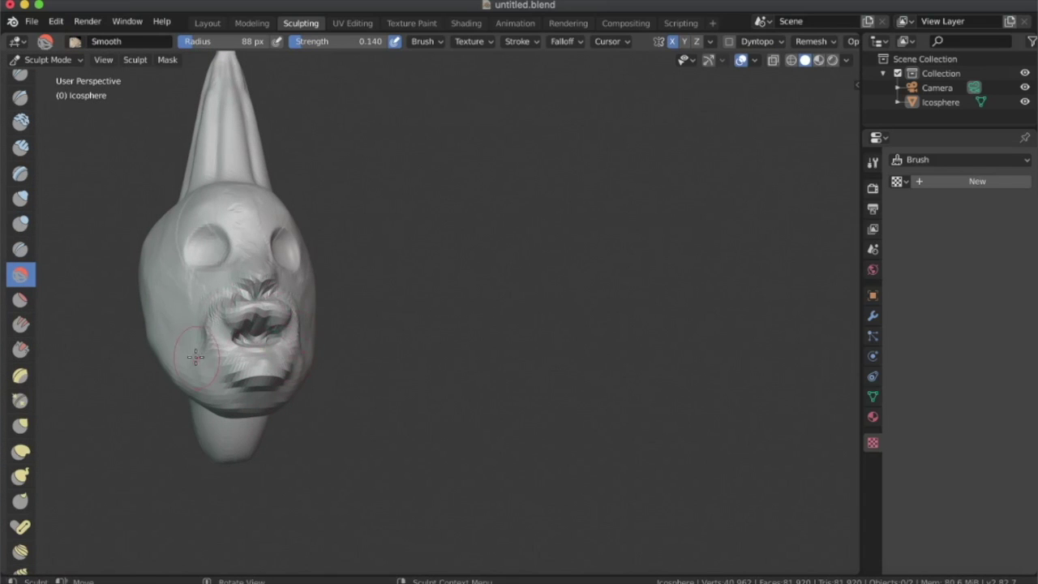
left_click_drag(221, 311, 248, 292)
- From the front, smooth the nose, chin and upper lip, then choose Clay Strips
middle_click_drag(243, 283, 349, 258)
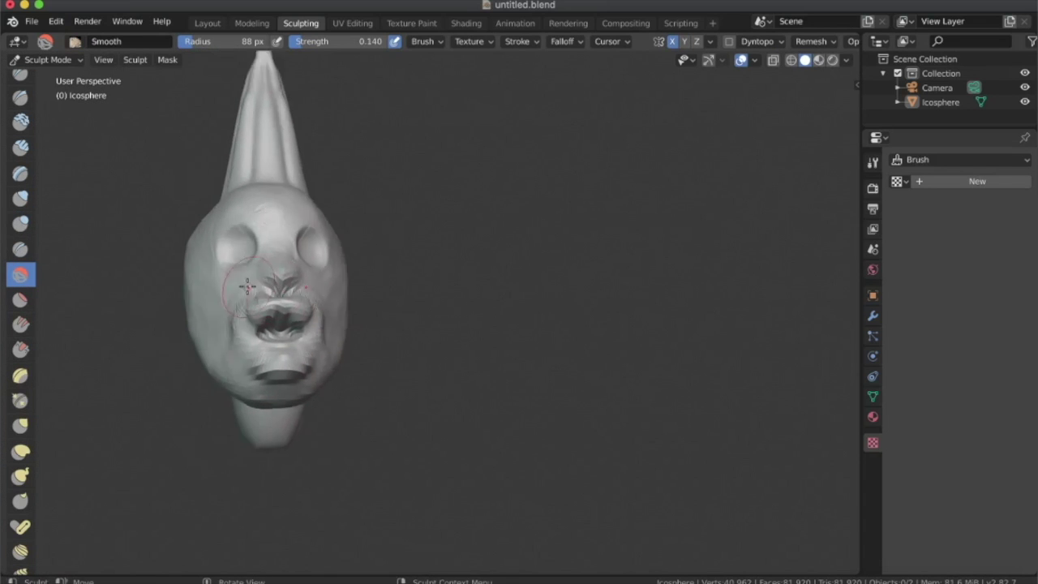
left_click_drag(348, 257, 368, 290)
left_click_drag(360, 337, 300, 335)
left_click_drag(334, 243, 329, 276)
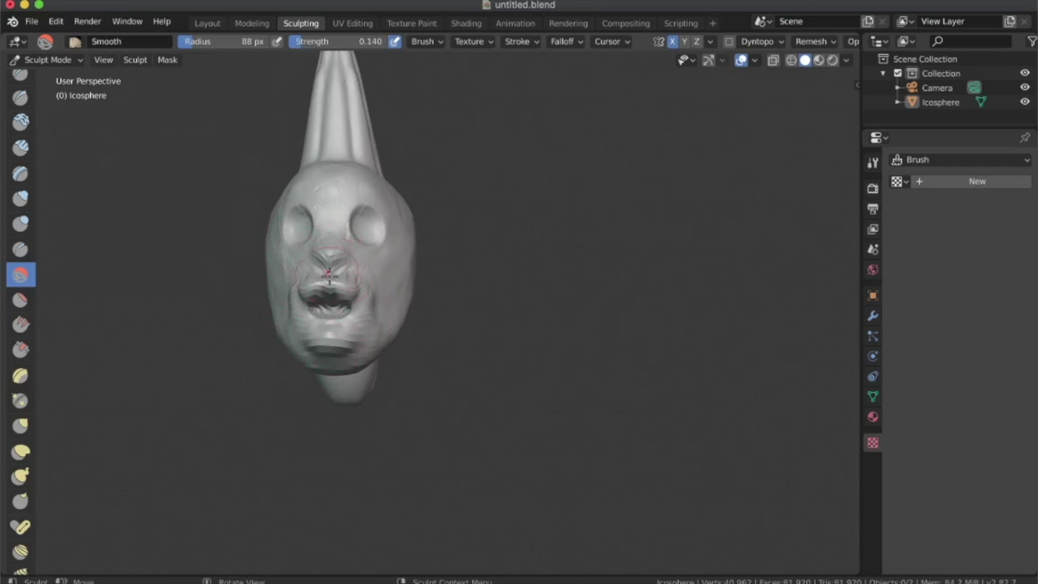
mouse_move(417, 378)
middle_mouse_down()
mouse_move(627, 320)
mouse_move(605, 320)
middle_mouse_up()
scroll(155, 373, "up", 2)
middle_click_drag(155, 373, 166, 375)
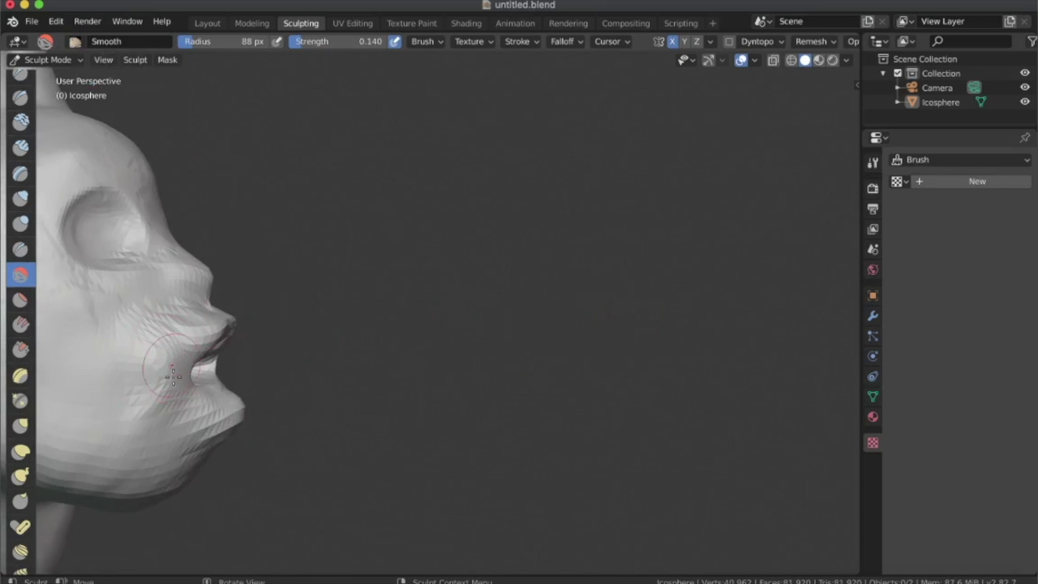
middle_click_drag(224, 341, 378, 364)
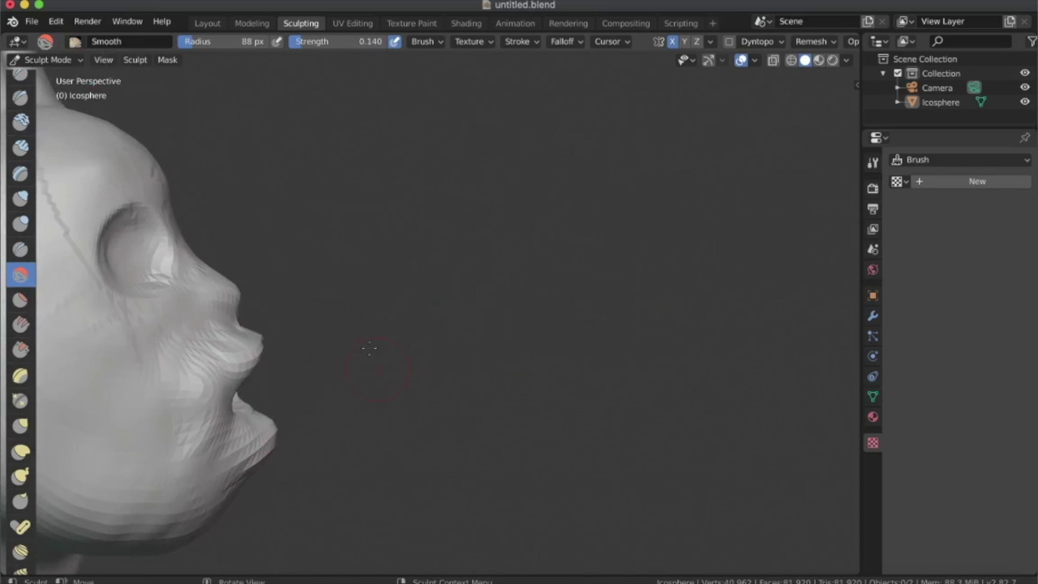
scroll(20, 211, "up", 1)
left_click(20, 159)
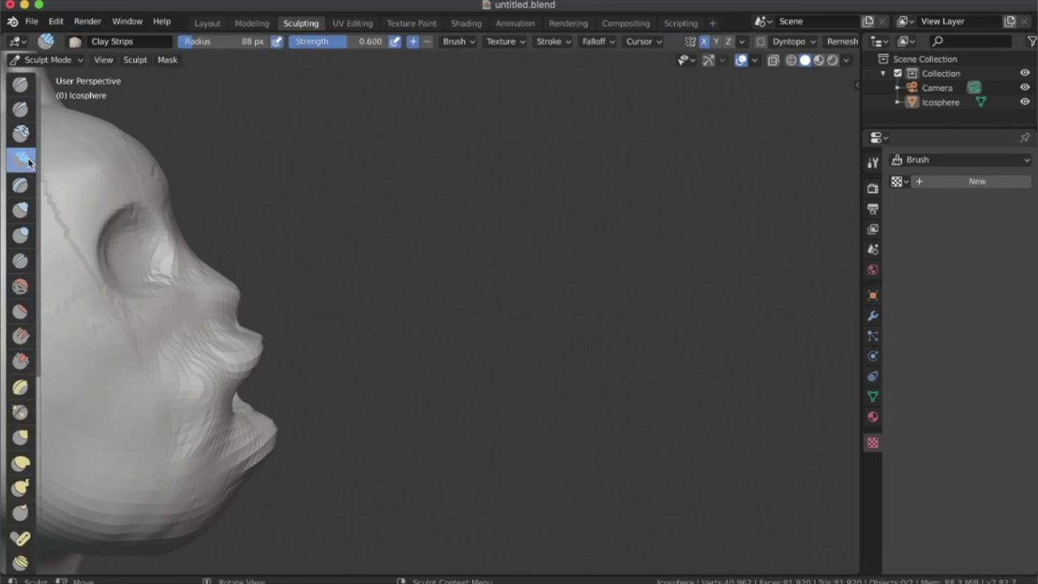
- With Draw Sharp, sharpen the line of the lips and dab detail onto the nose
left_click(20, 108)
middle_click_drag(146, 324, 211, 332)
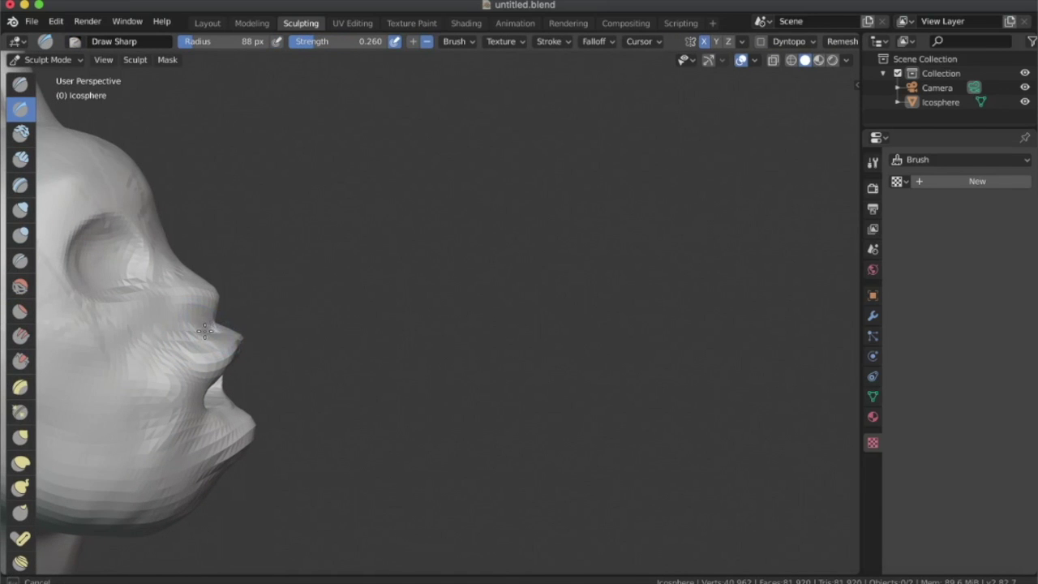
middle_click_drag(208, 328, 189, 307)
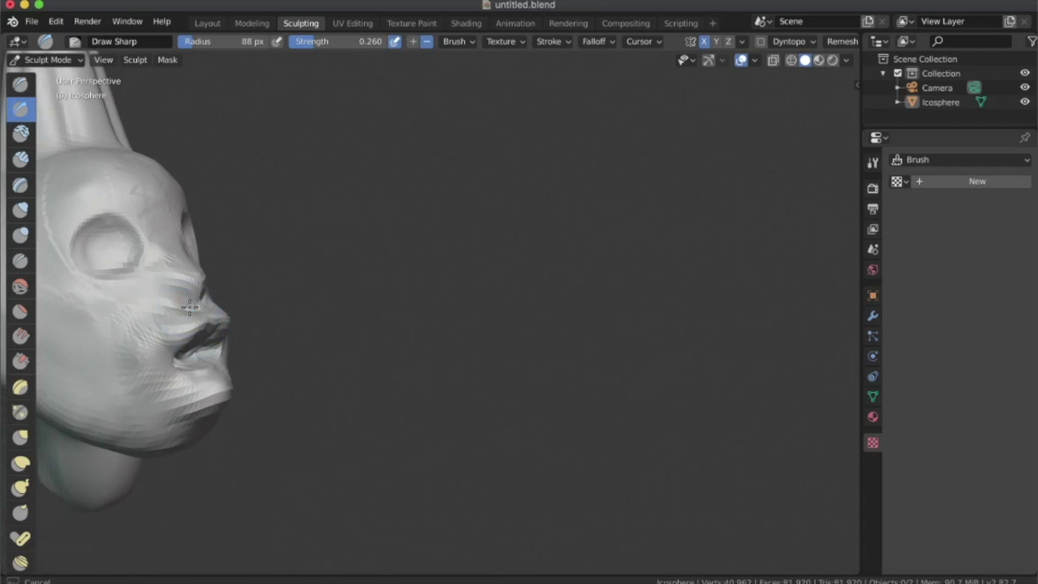
left_click_drag(195, 303, 187, 303)
mouse_move(174, 305)
middle_mouse_down()
mouse_move(206, 333)
mouse_move(273, 278)
mouse_move(629, 253)
middle_mouse_up()
left_click_drag(617, 286, 619, 290)
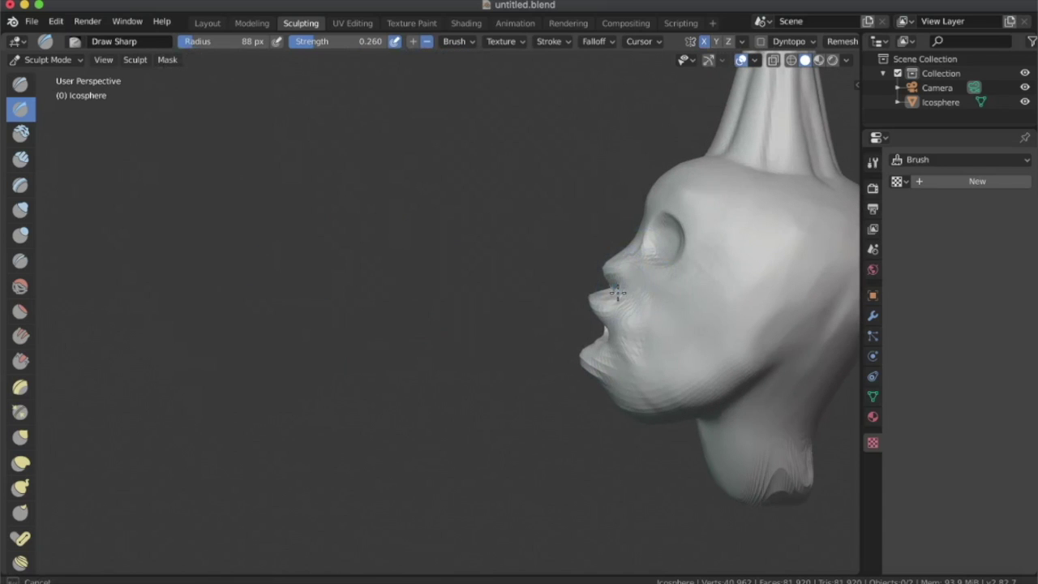
mouse_move(618, 289)
middle_mouse_down()
mouse_move(722, 289)
mouse_move(176, 227)
middle_mouse_up()
scroll(176, 227, "down", 3)
scroll(251, 225, "down", 2)
- Sharpen the horn's ridges from behind the head, then switch to Clay and Grab
mouse_move(398, 216)
middle_mouse_down()
mouse_move(389, 230)
mouse_move(404, 208)
mouse_move(486, 267)
mouse_move(51, 88)
middle_mouse_up()
left_click_drag(493, 254, 498, 220)
mouse_move(520, 237)
middle_mouse_down()
mouse_move(602, 245)
mouse_move(739, 419)
middle_mouse_up()
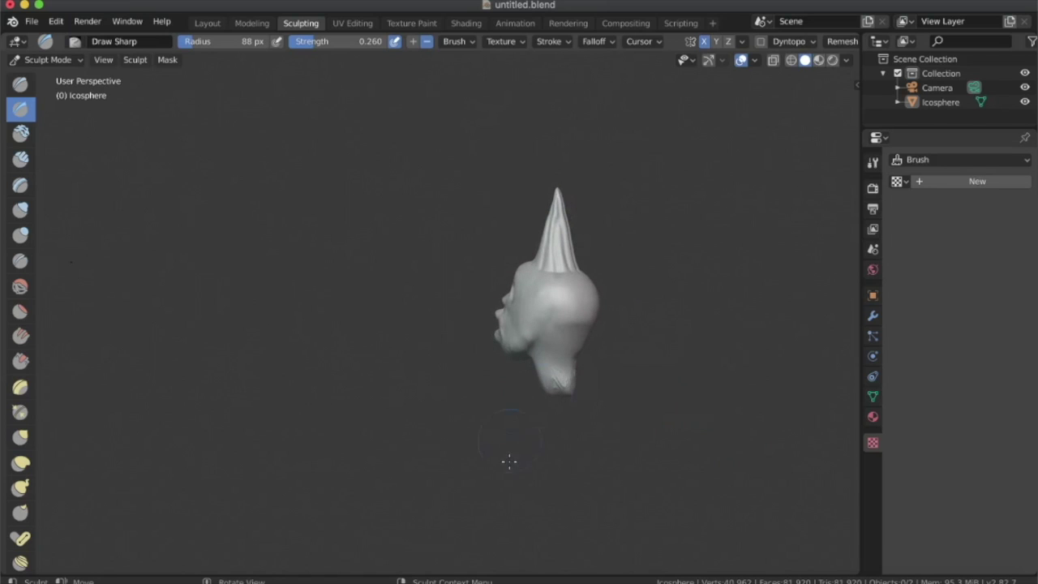
middle_click_drag(598, 468, 487, 362)
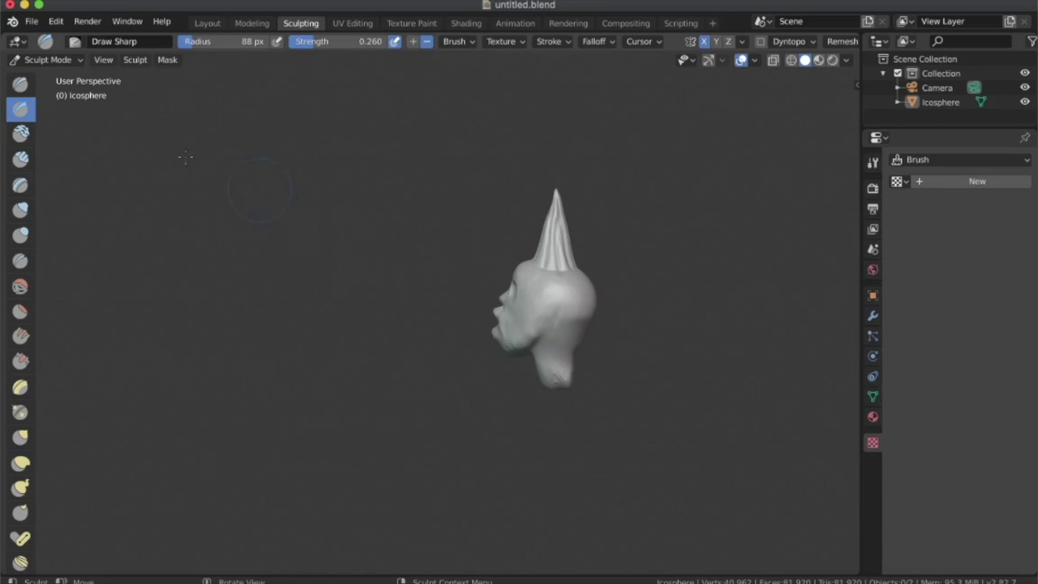
left_click(25, 135)
middle_click_drag(256, 318, 632, 305)
key("g")
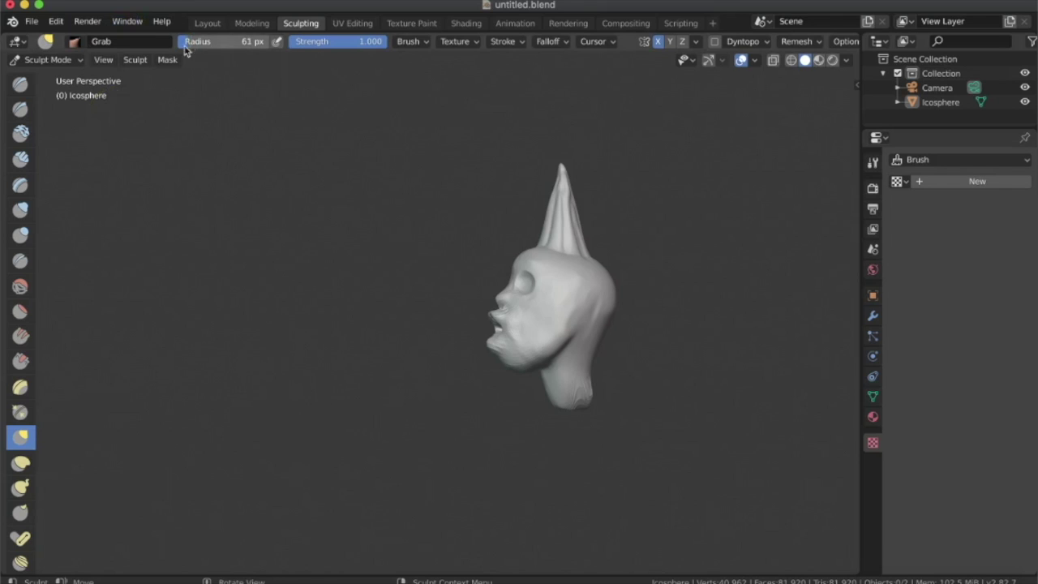
- Build a round ear bump on the head's side with the Clay brush
left_click(21, 134)
middle_click_drag(676, 454, 577, 298)
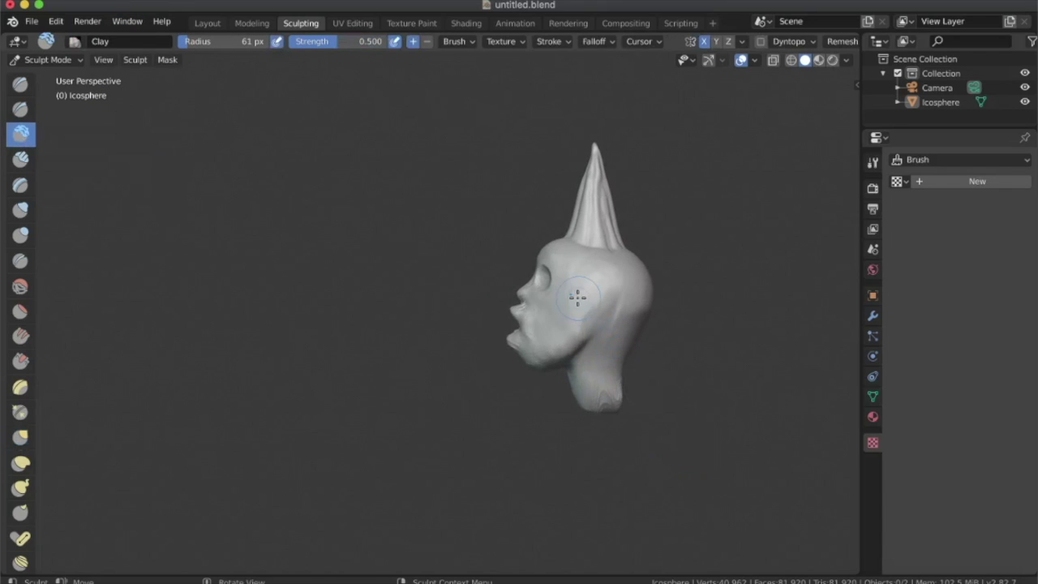
left_click_drag(589, 303, 593, 302)
left_click(593, 302)
left_click(592, 302)
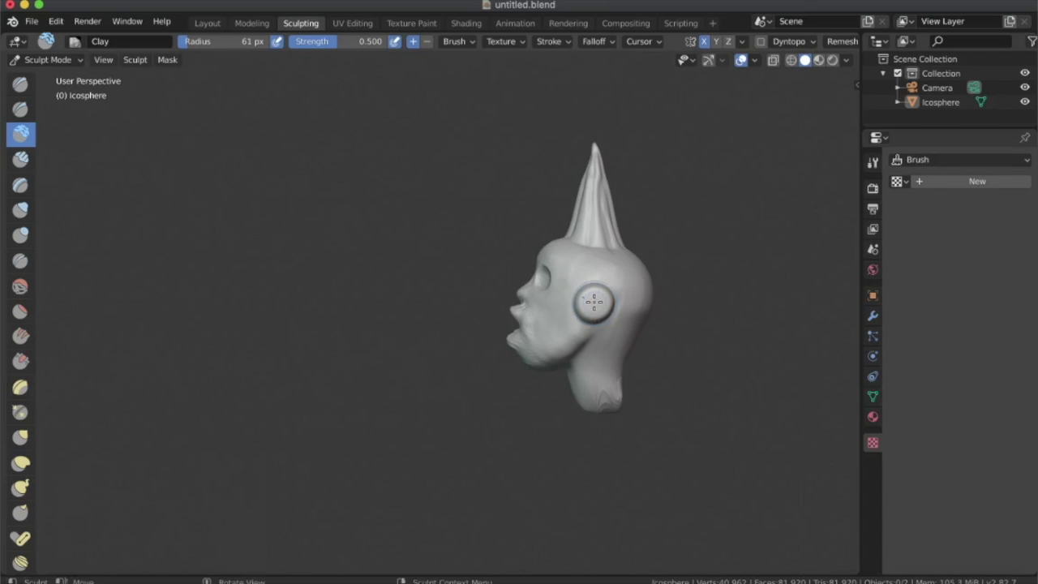
middle_click_drag(638, 318, 32, 347)
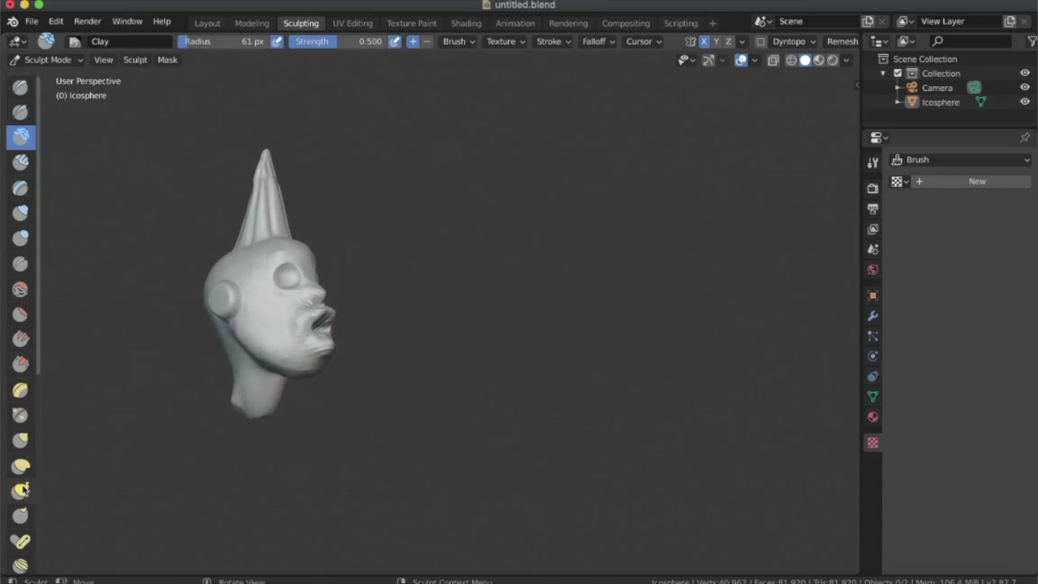
- Pull both ears down into long teardrop shapes with Grab, then pick Draw Sharp
left_click(21, 439)
middle_click_drag(311, 381, 208, 257)
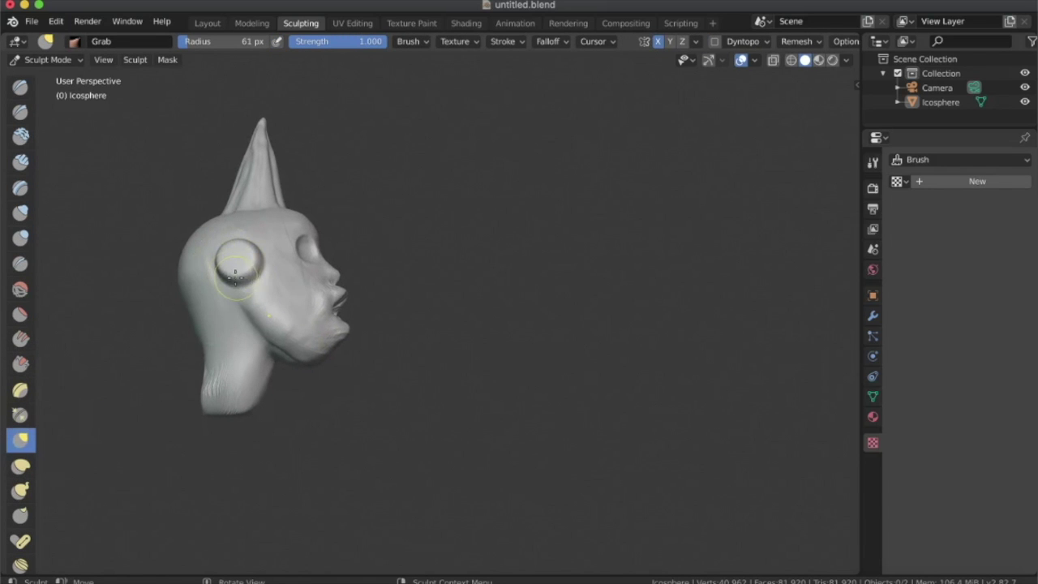
left_click_drag(238, 269, 233, 332)
middle_click_drag(233, 332, 280, 343)
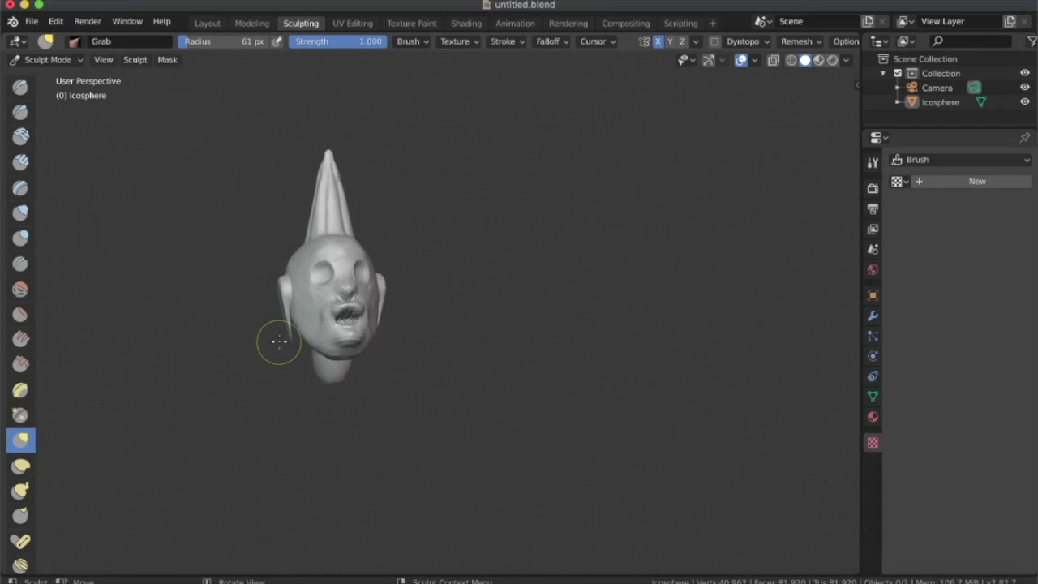
left_click_drag(279, 302, 281, 347)
mouse_move(281, 347)
middle_mouse_down()
mouse_move(338, 351)
mouse_move(327, 248)
middle_mouse_up()
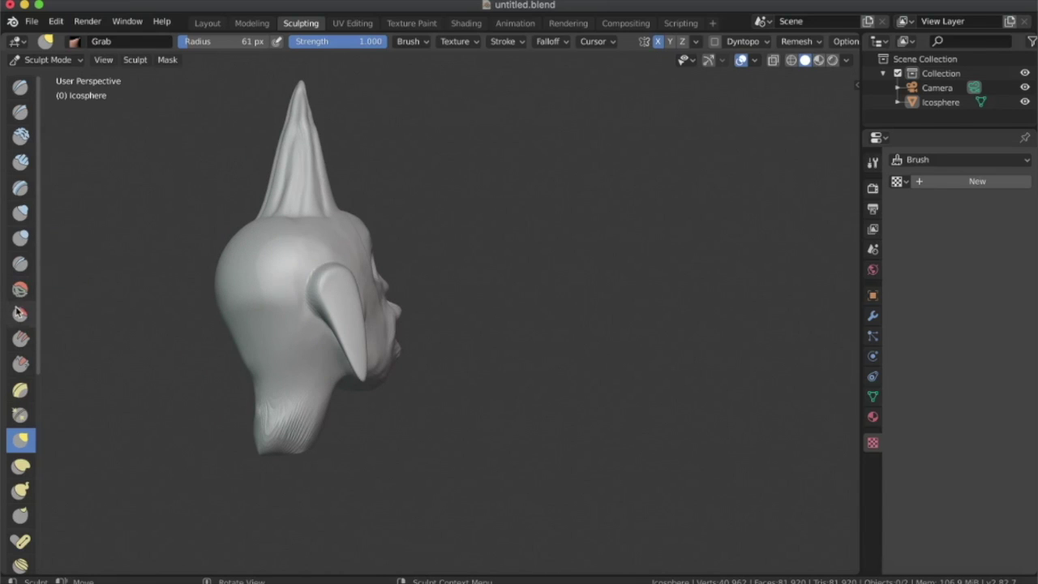
left_click(20, 111)
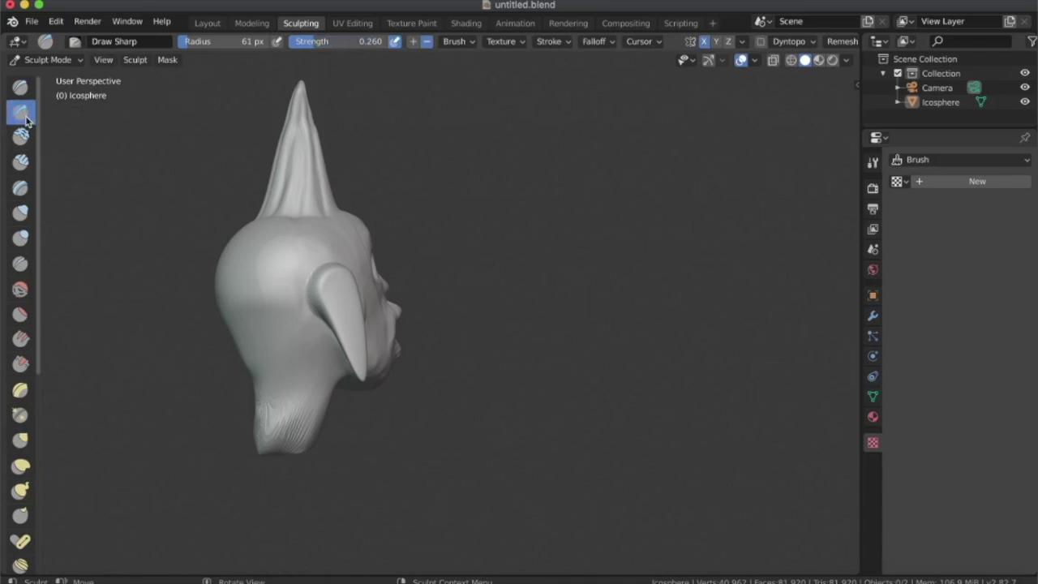
- Carve sharp creases along and inside the ear with Draw Sharp
left_click_drag(335, 289, 347, 309)
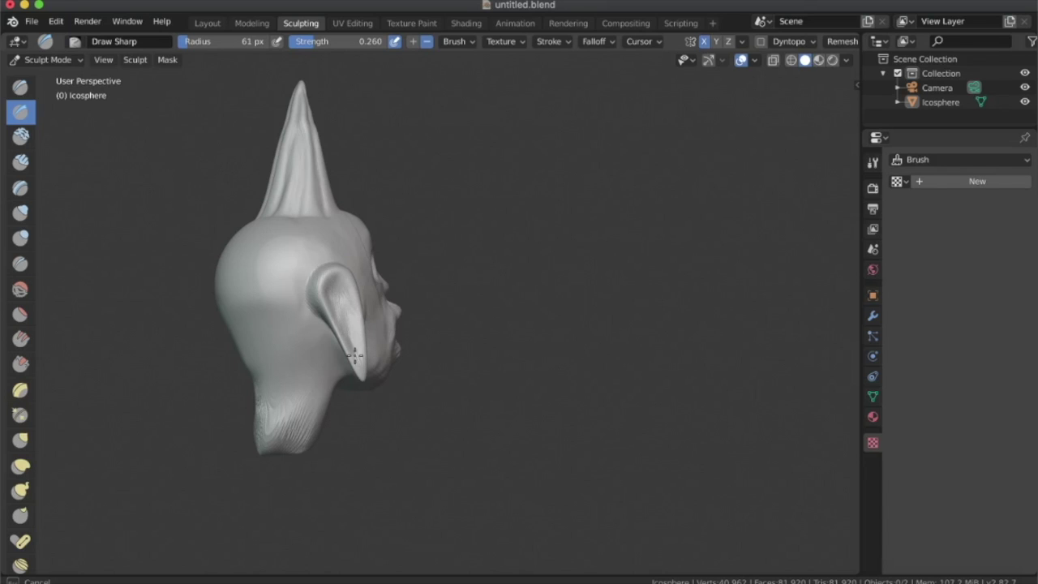
mouse_move(341, 285)
middle_mouse_down()
mouse_move(397, 326)
mouse_move(424, 329)
mouse_move(545, 300)
middle_mouse_up()
scroll(397, 326, "down", 3)
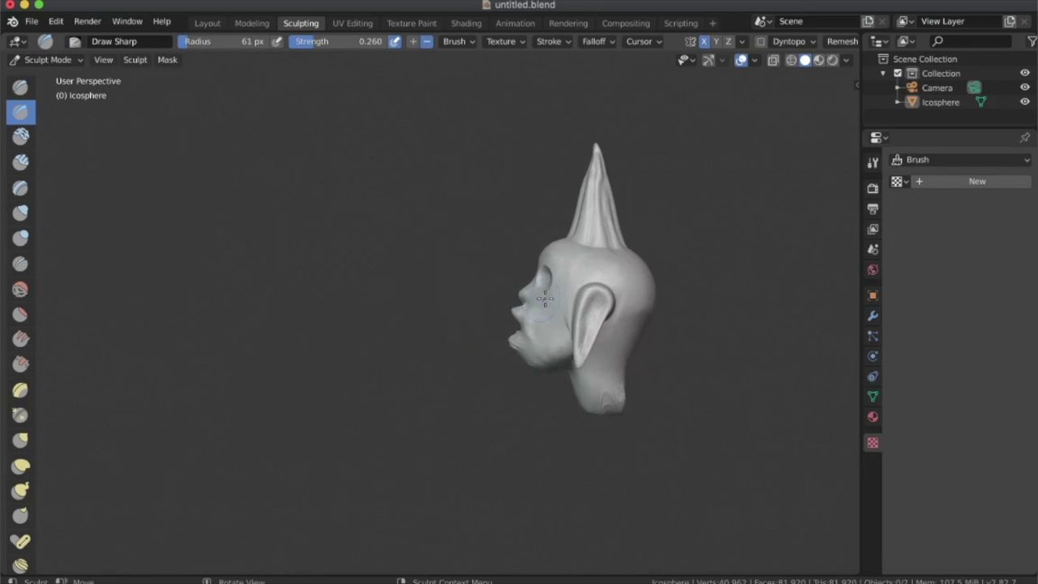
left_click_drag(595, 313, 596, 301)
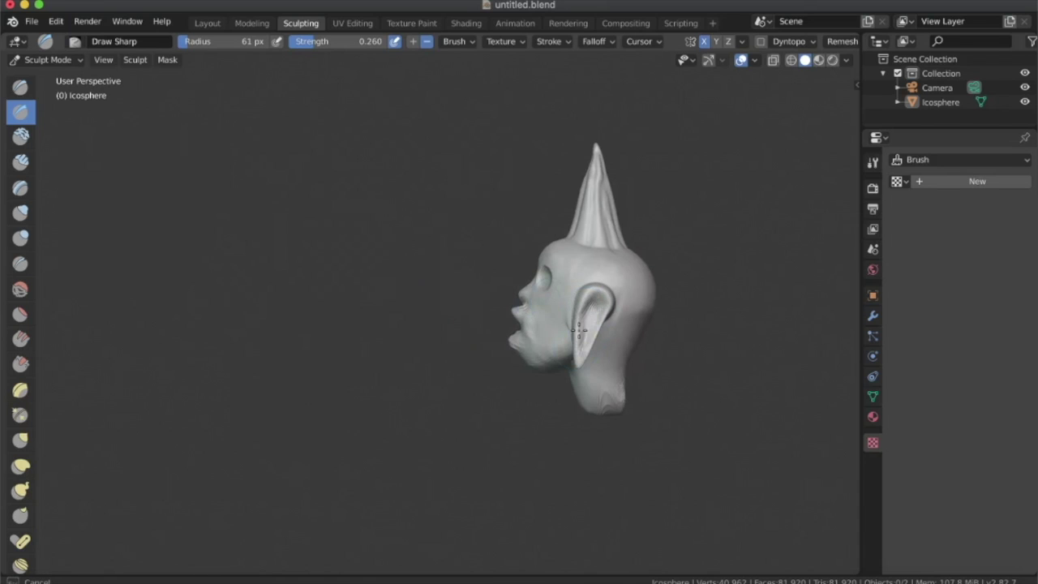
mouse_move(594, 307)
left_mouse_down()
mouse_move(585, 334)
mouse_move(621, 360)
left_mouse_up()
scroll(621, 359, "up", 2)
scroll(624, 350, "up", 2)
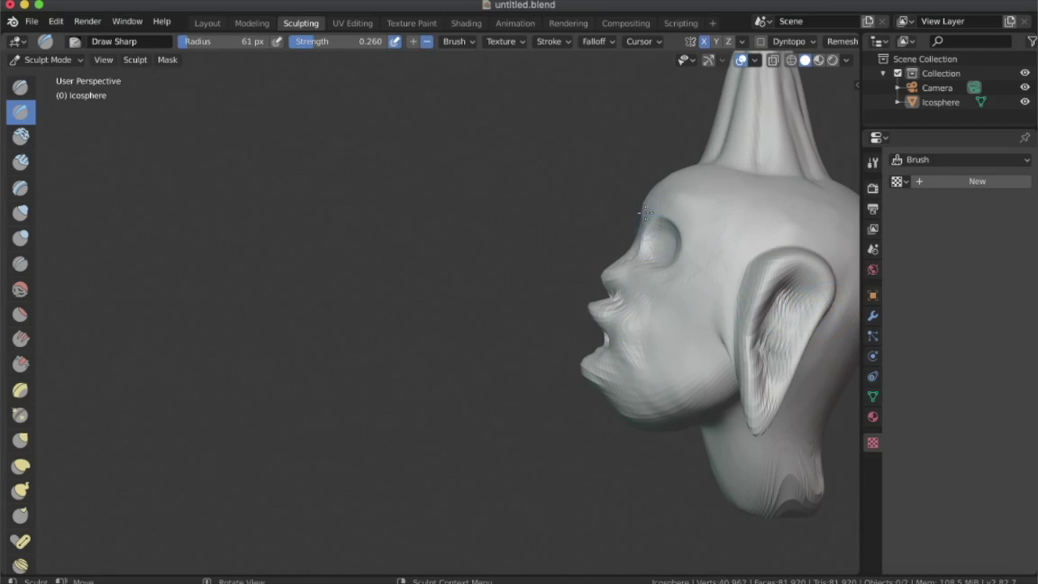
- Add raised ridges to the ear with Draw, then a sharp inner-ear crease with Draw Sharp
left_click(21, 87)
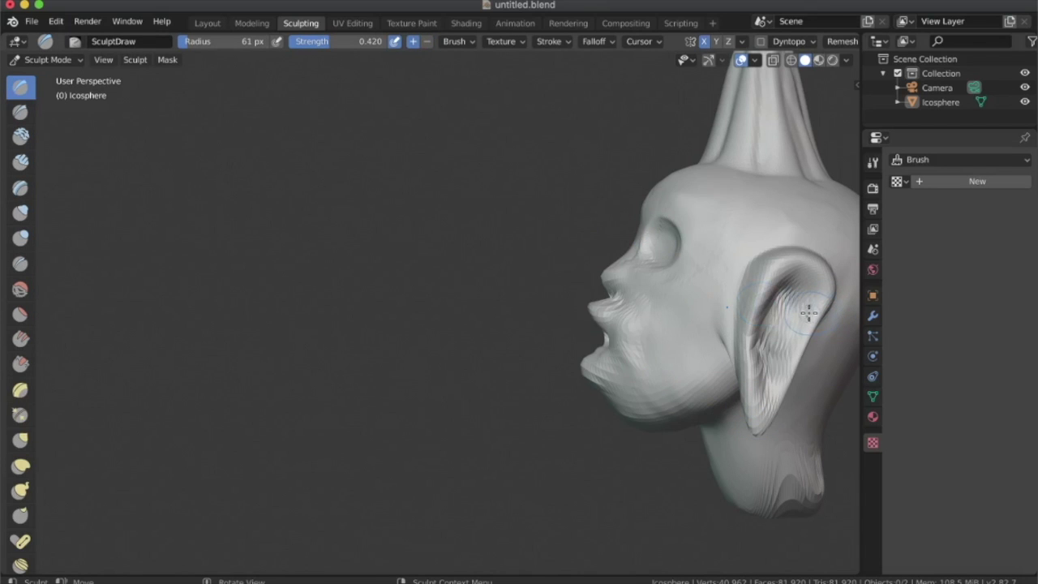
mouse_move(796, 285)
left_mouse_down()
mouse_move(804, 312)
mouse_move(791, 353)
left_mouse_up()
middle_click_drag(814, 410, 732, 381)
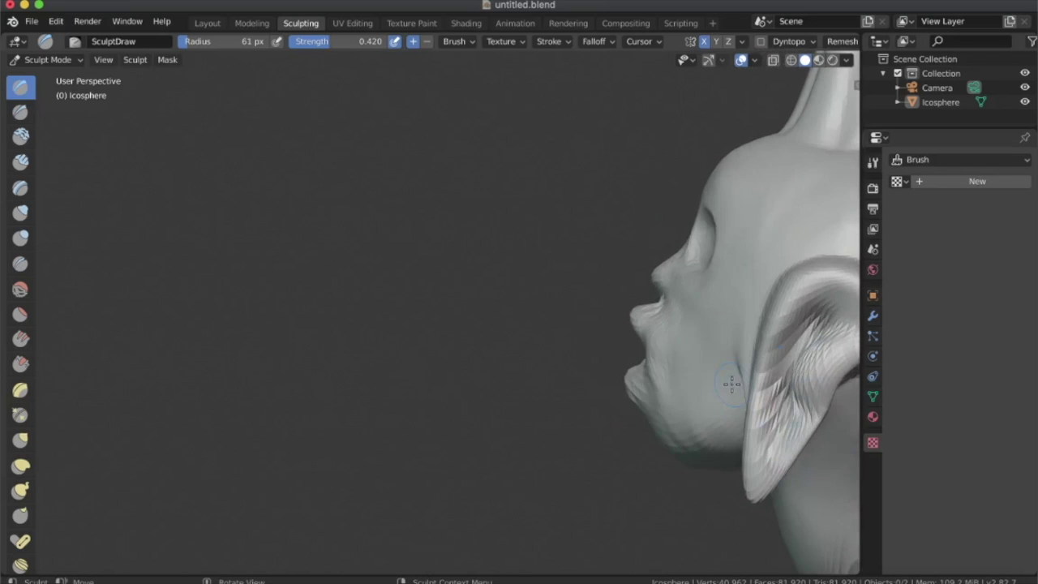
left_click(21, 112)
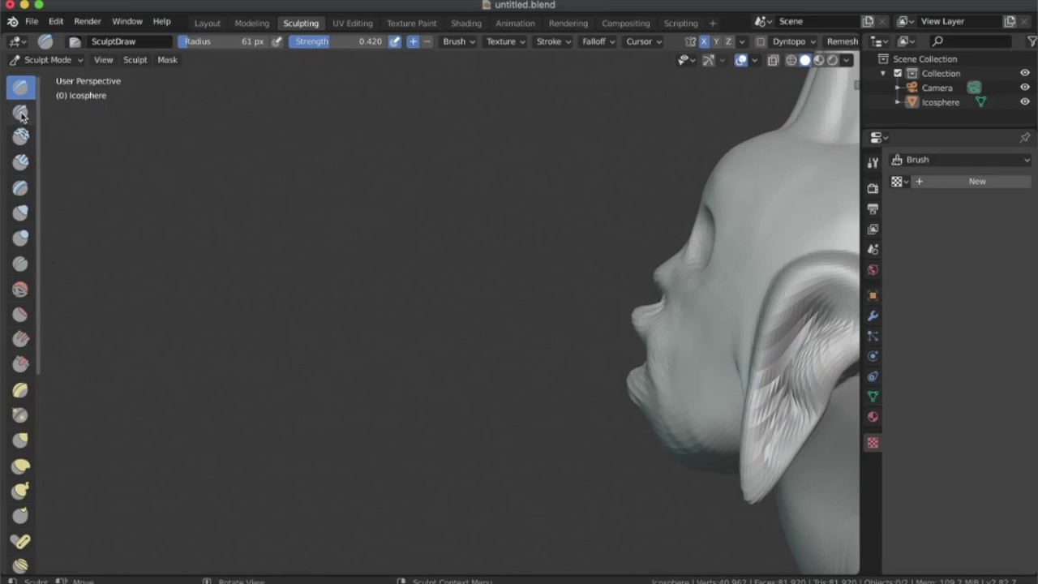
left_click_drag(812, 327, 821, 318)
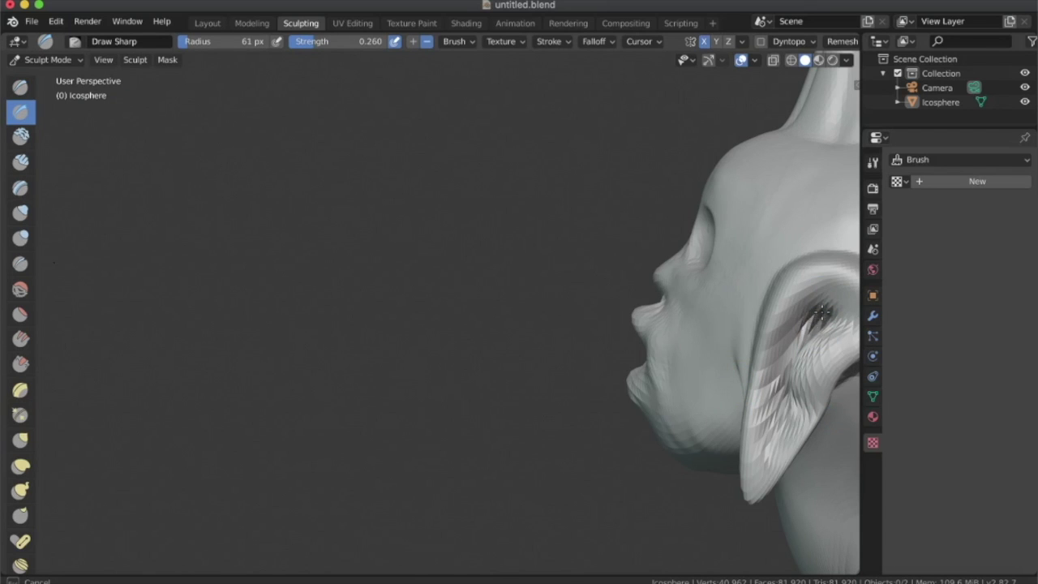
scroll(795, 334, "down", 5)
middle_click_drag(803, 336, 697, 351)
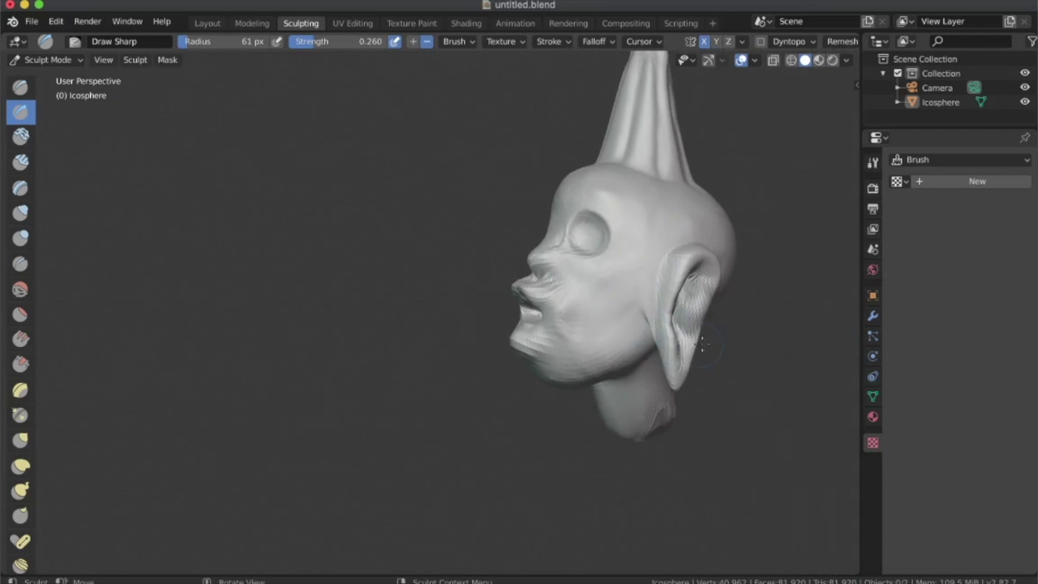
mouse_move(697, 350)
middle_mouse_down()
mouse_move(711, 354)
mouse_move(440, 297)
mouse_move(267, 324)
mouse_move(179, 210)
middle_mouse_up()
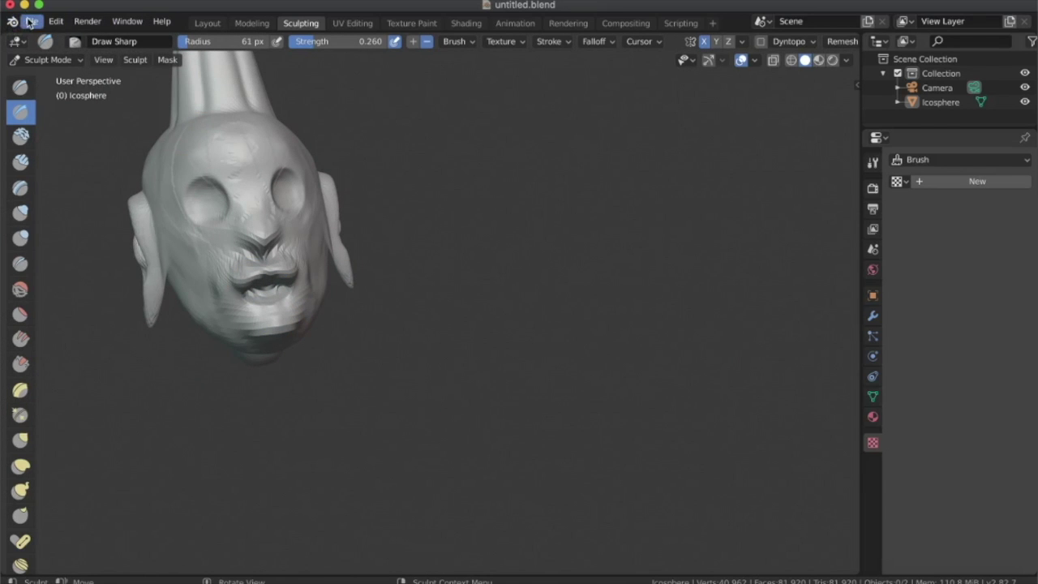
left_click(33, 22)
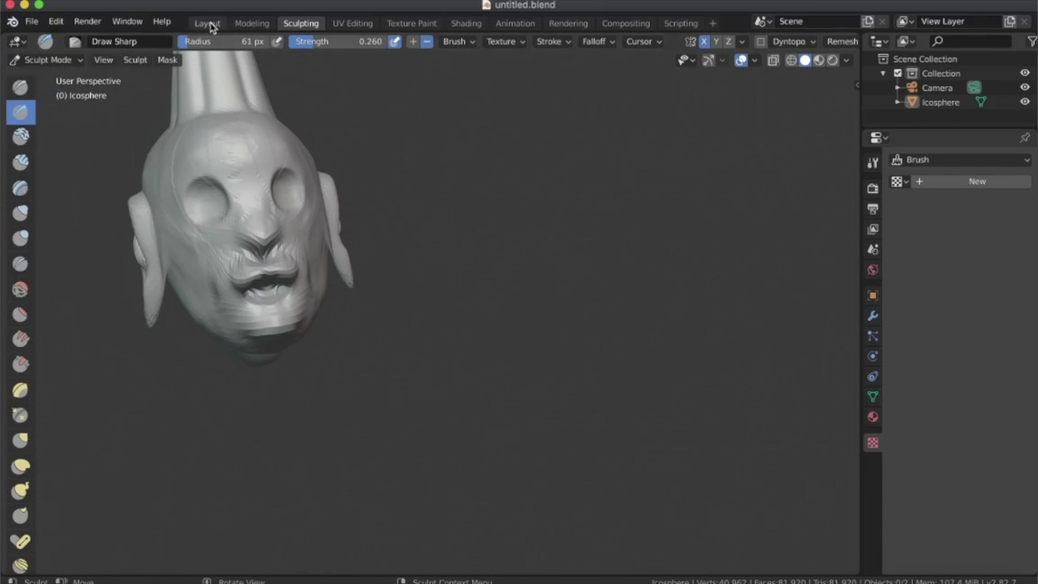
- Switch to the Layout workspace and select the sculpted head object
left_click(206, 23)
middle_click_drag(423, 259, 475, 273)
scroll(475, 273, "right", 5)
scroll(475, 273, "left", 5)
scroll(475, 273, "left", 5)
scroll(475, 273, "left", 5)
scroll(475, 274, "left", 5)
scroll(486, 275, "left", 5)
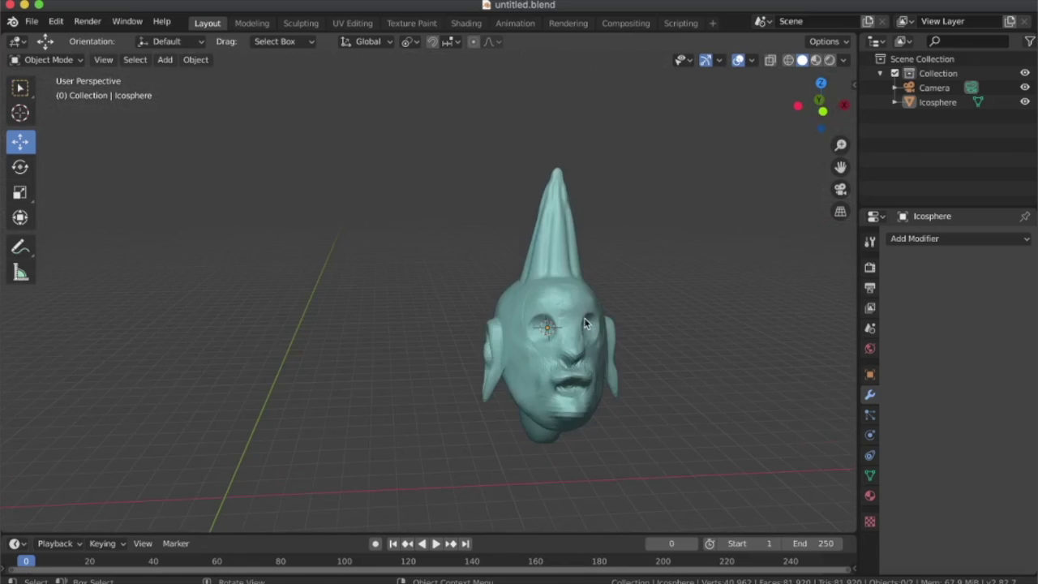
left_click(545, 283)
scroll(545, 283, "up", 5)
scroll(545, 282, "left", 3)
scroll(556, 294, "down", 5)
scroll(556, 294, "left", 3)
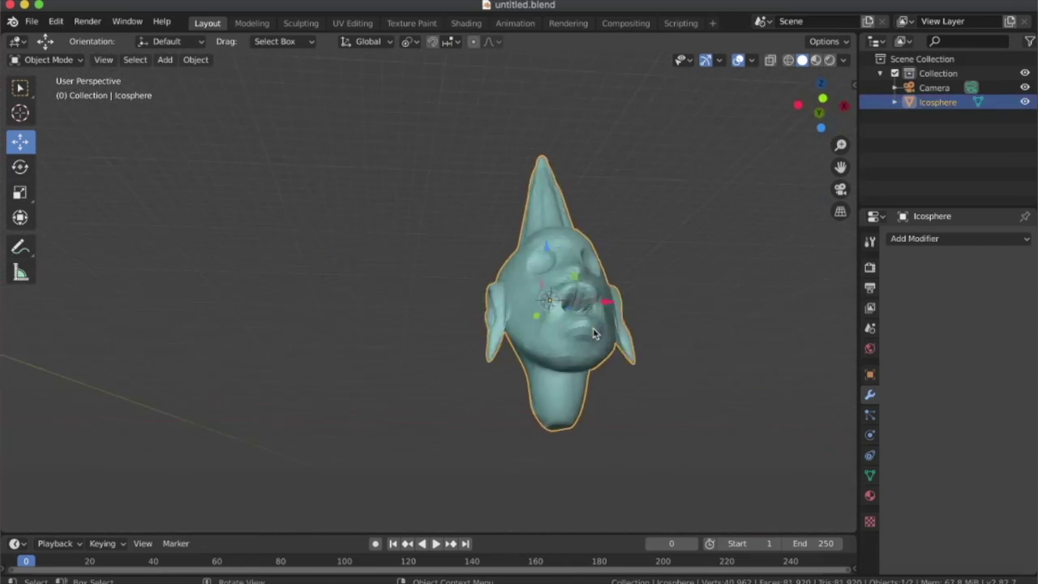
scroll(605, 300, "right", 3)
scroll(605, 300, "down", 1)
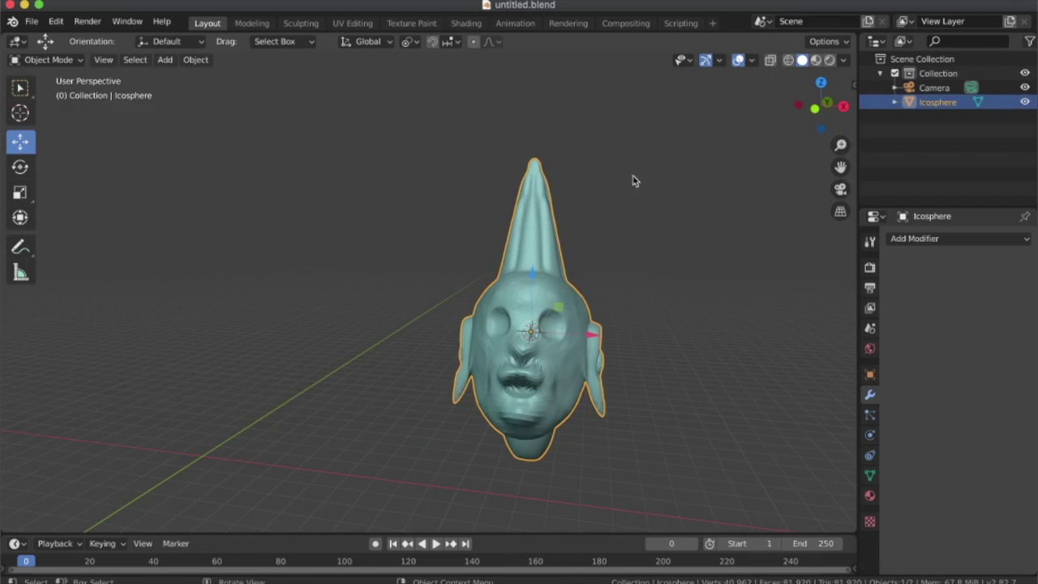
- Put the head into Edit Mode, deselect everything and use vertex selection
left_click(47, 60)
left_click(42, 96)
left_click(450, 115)
mouse_move(600, 143)
middle_mouse_down()
mouse_move(634, 181)
mouse_move(609, 234)
mouse_move(590, 239)
mouse_move(575, 213)
middle_mouse_up()
scroll(575, 213, "up", 2)
scroll(585, 214, "up", 2)
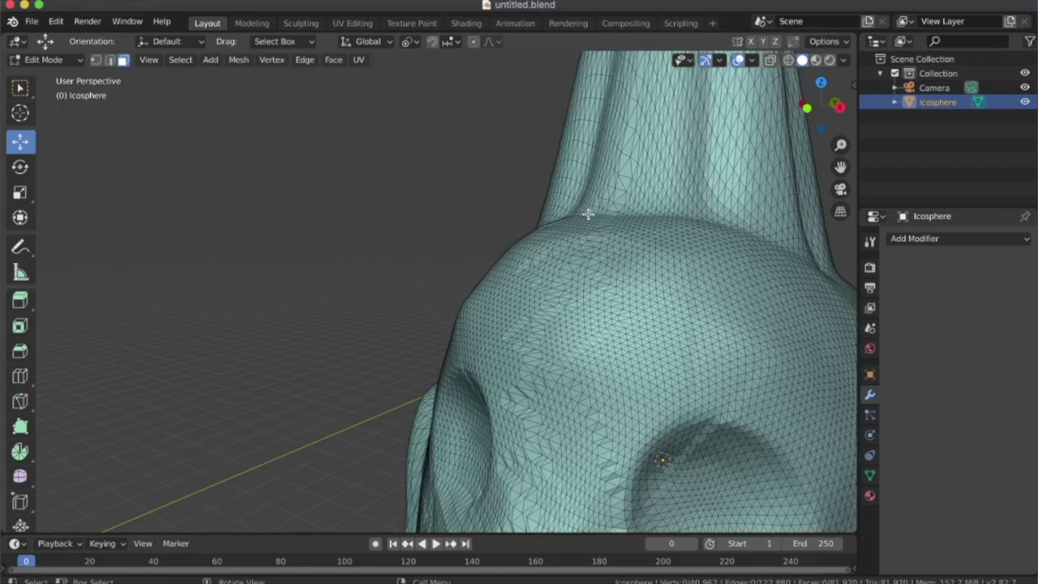
mouse_move(588, 213)
middle_mouse_down()
mouse_move(608, 214)
mouse_move(556, 204)
middle_mouse_up()
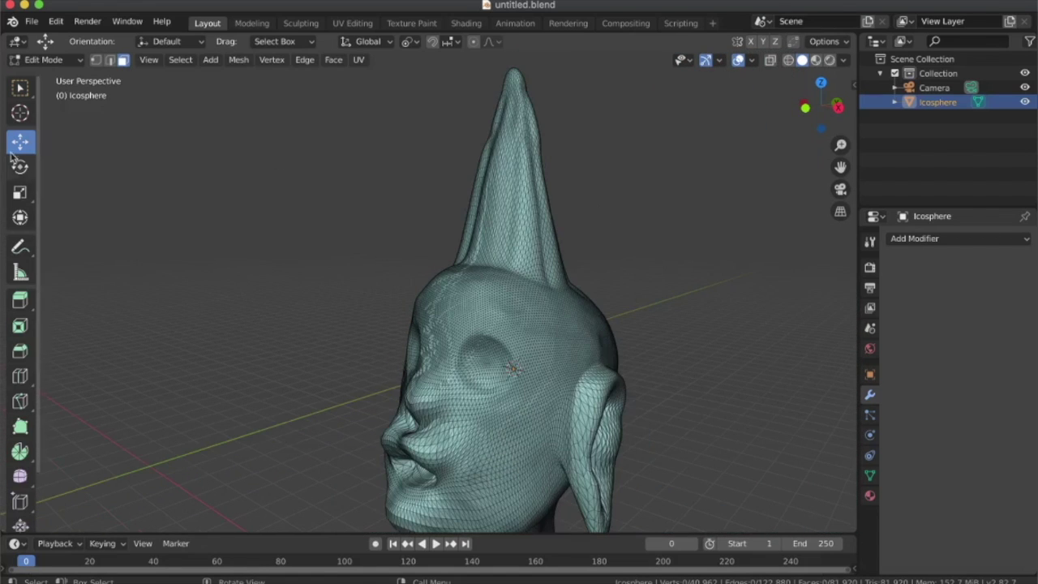
left_click(110, 61)
left_click(96, 60)
- Box-select the horn's vertices, separate them into Icosphere.001 and return to Object Mode
mouse_move(95, 60)
middle_mouse_down()
mouse_move(352, 129)
mouse_move(614, 271)
mouse_move(393, 227)
middle_mouse_up()
left_click_drag(232, 96, 271, 268)
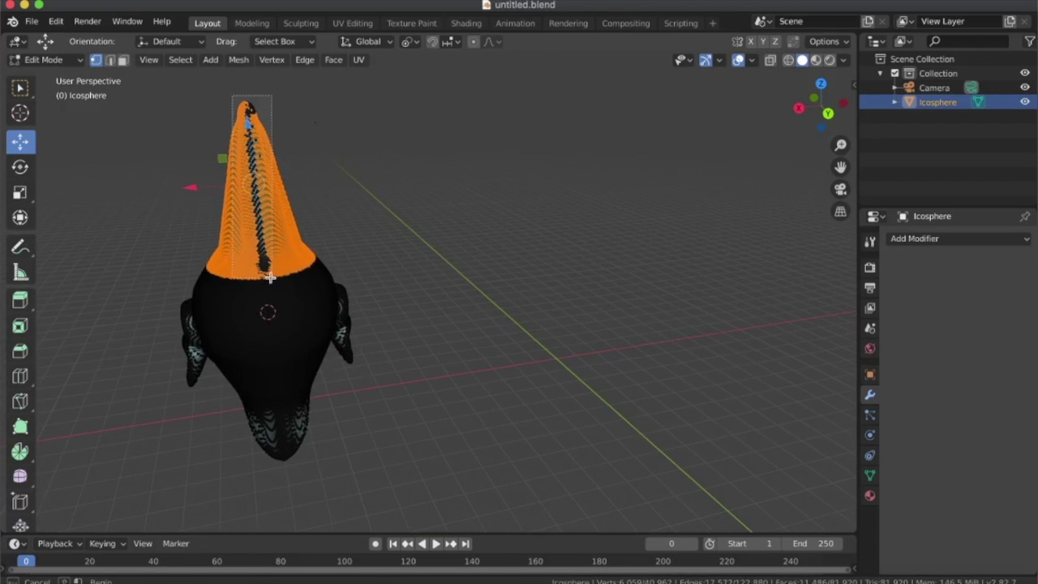
left_click_drag(270, 277, 271, 267)
mouse_move(232, 89)
left_mouse_down()
mouse_move(331, 173)
mouse_move(285, 234)
left_mouse_up()
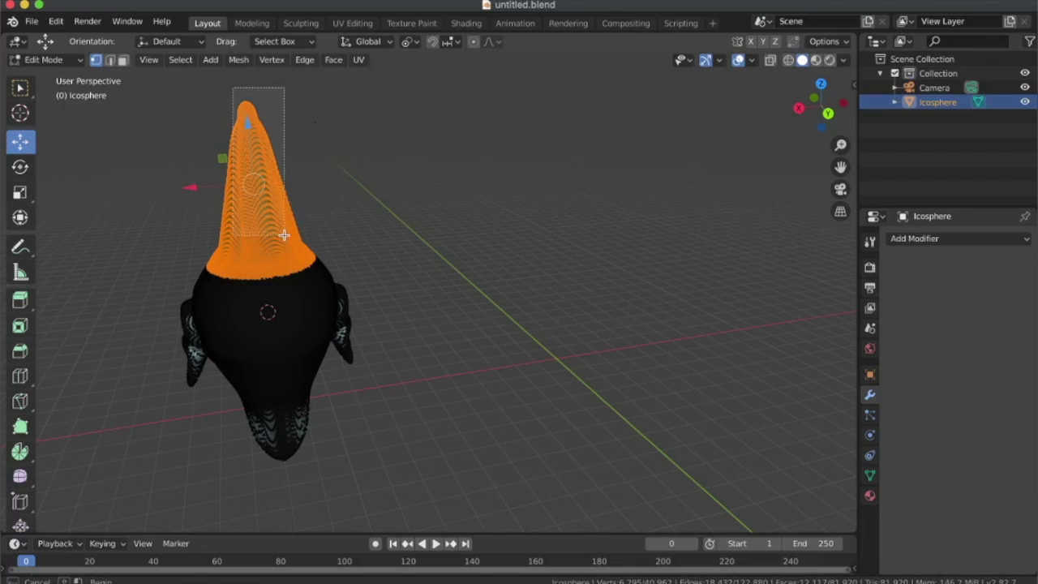
right_click(568, 359)
left_click(733, 354)
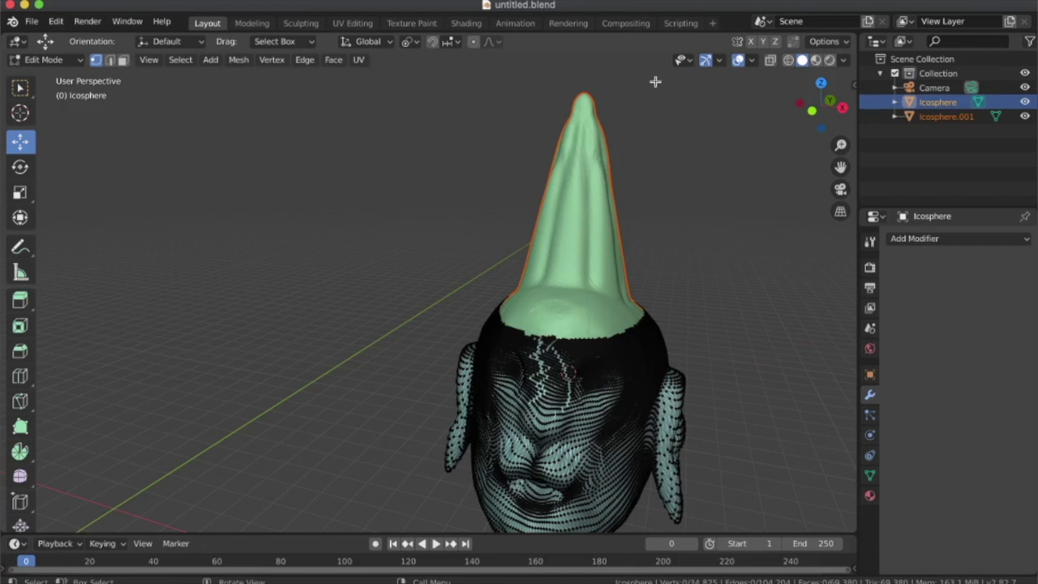
left_click(49, 60)
left_click(37, 76)
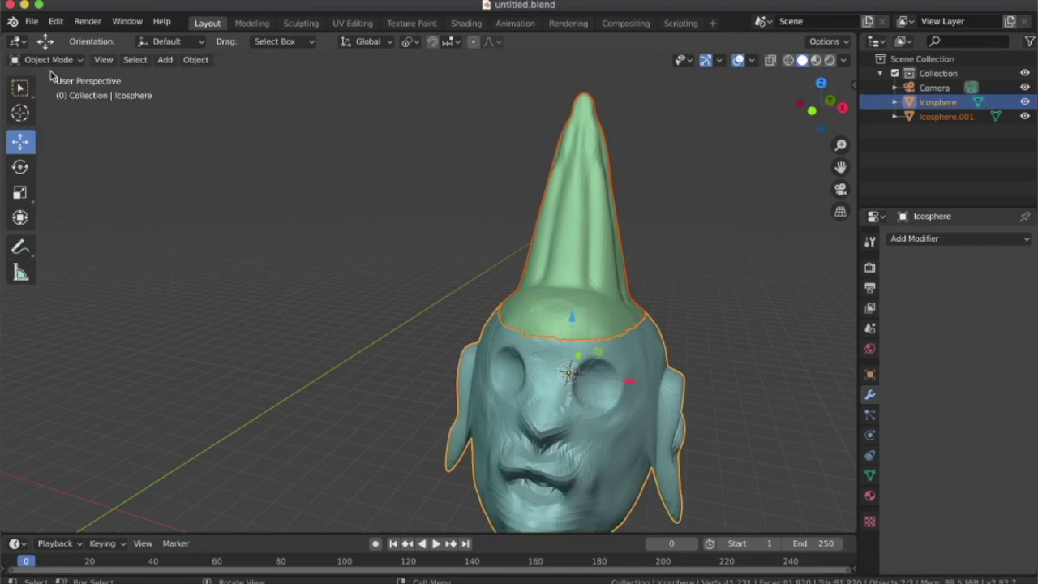
- Select Icosphere.001 and test-move it, undoing so the horn stays on the head
left_click(923, 118)
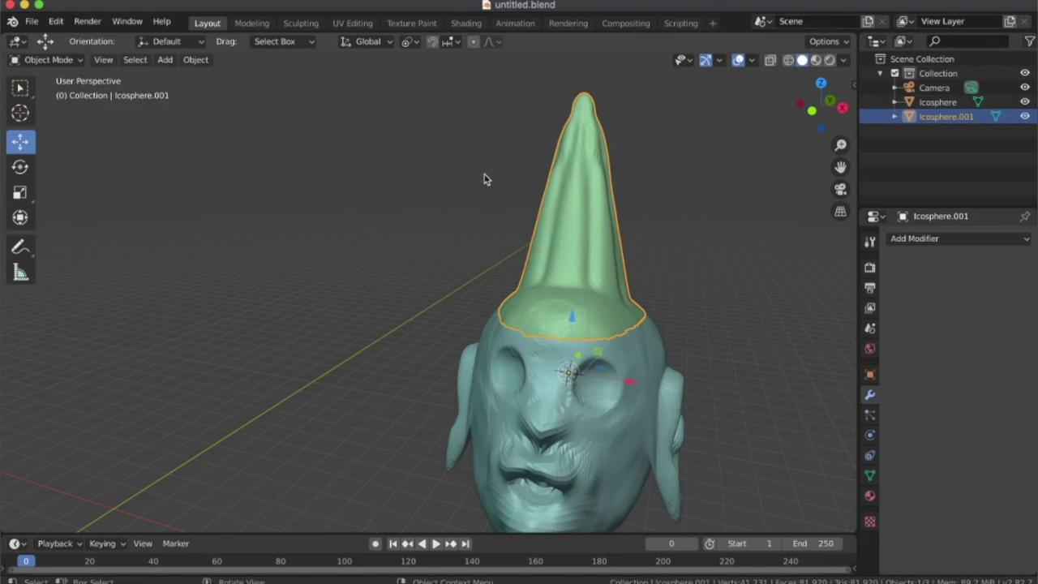
key("g")
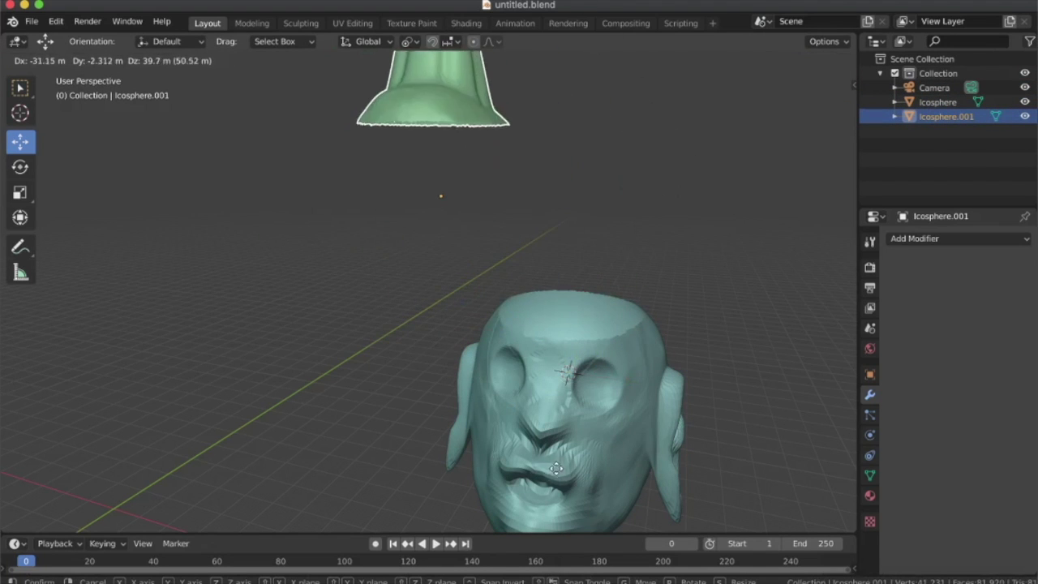
left_click(604, 530)
key("ctrl+z")
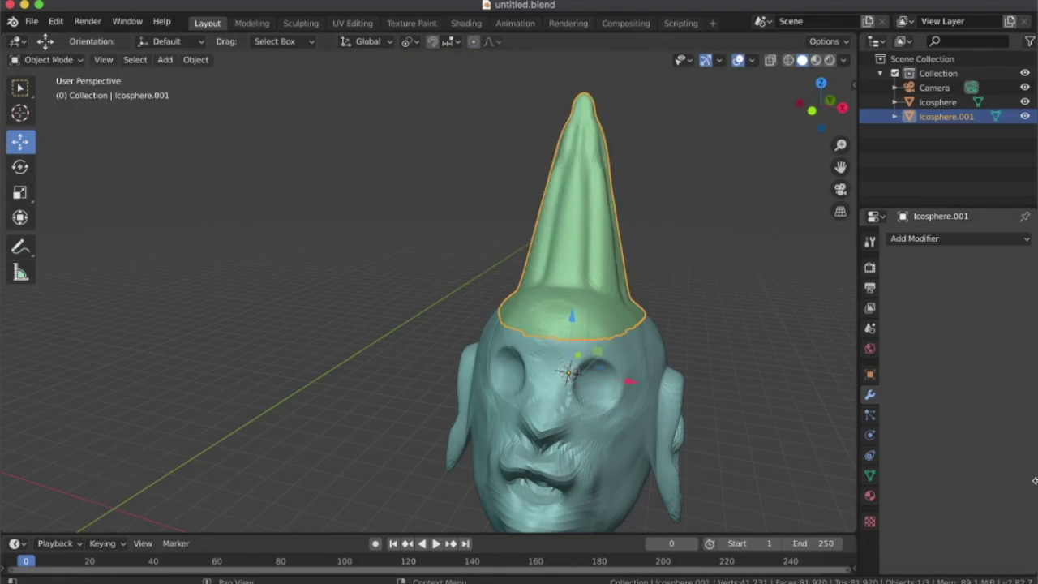
- Create a new Principled BSDF material named Material for the horn
left_click(931, 238)
left_click(869, 495)
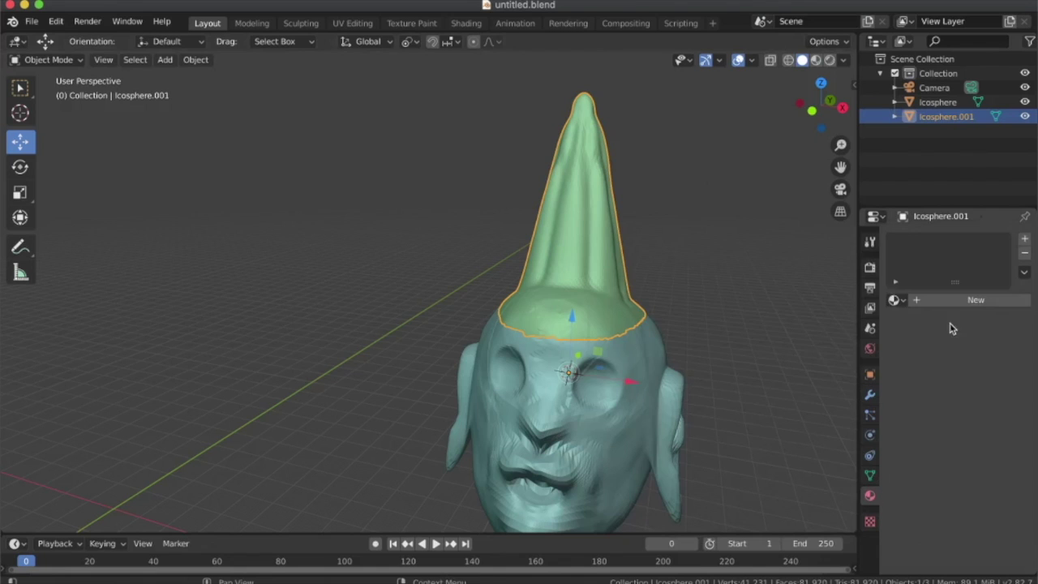
left_click(954, 302)
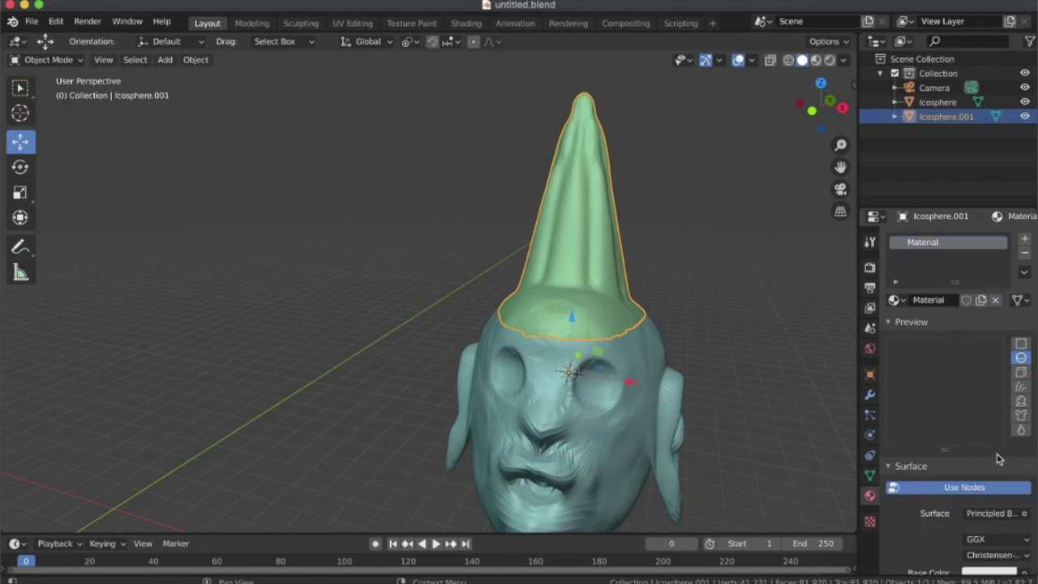
scroll(1006, 502, "down", 2)
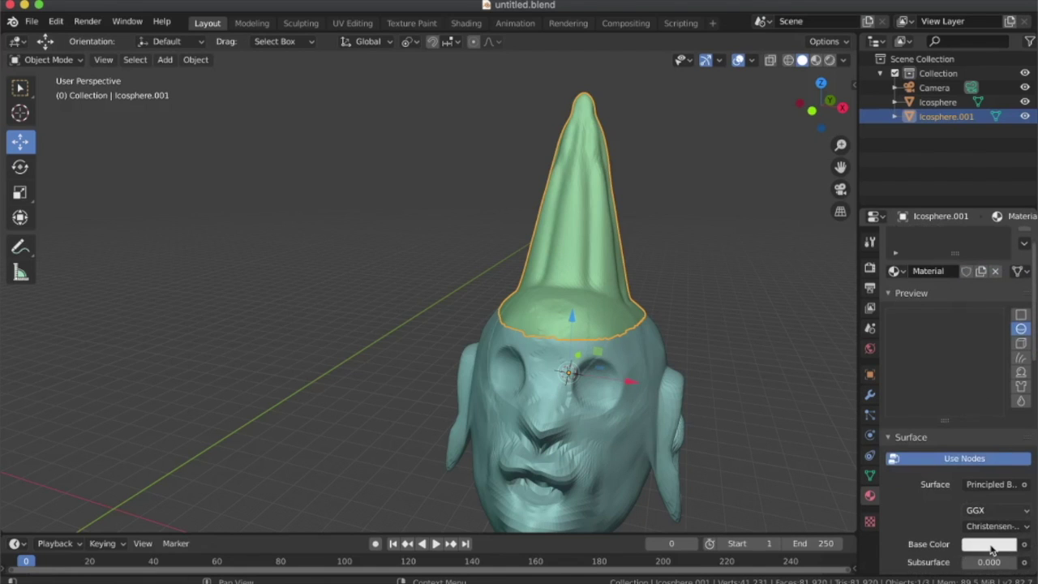
- Set the horn material's Base Color to bright red (H 0.997, S 1.000, V 0.906)
left_click(990, 549)
left_click(989, 544)
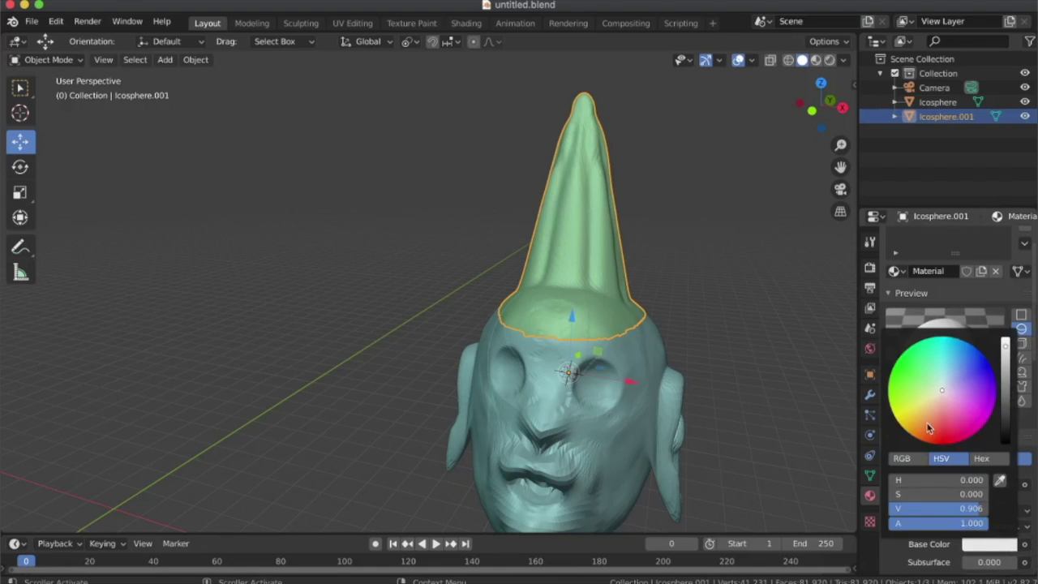
left_click_drag(937, 392, 942, 444)
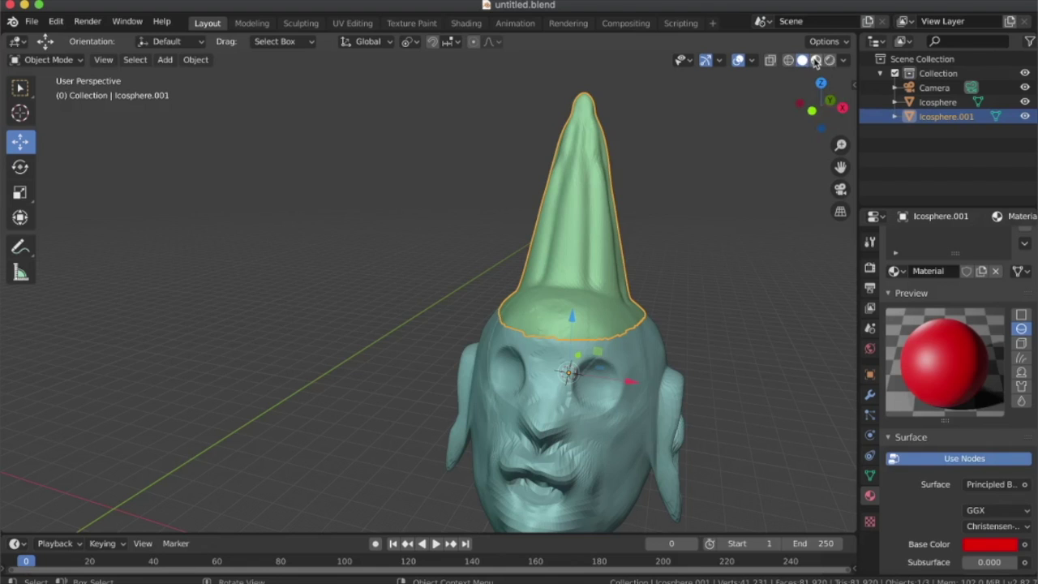
- Switch the viewport to Material Preview and view the red horn from the side
left_click(818, 61)
mouse_move(771, 391)
middle_mouse_down()
mouse_move(710, 262)
mouse_move(514, 175)
mouse_move(515, 155)
mouse_move(565, 223)
middle_mouse_up()
left_click(708, 262)
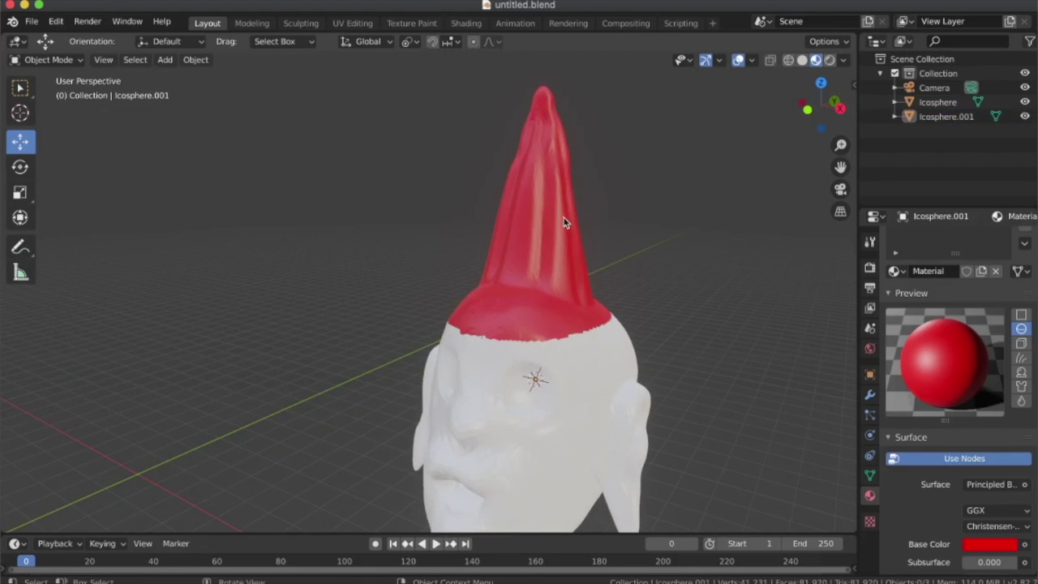
left_click(538, 282)
left_click(614, 224)
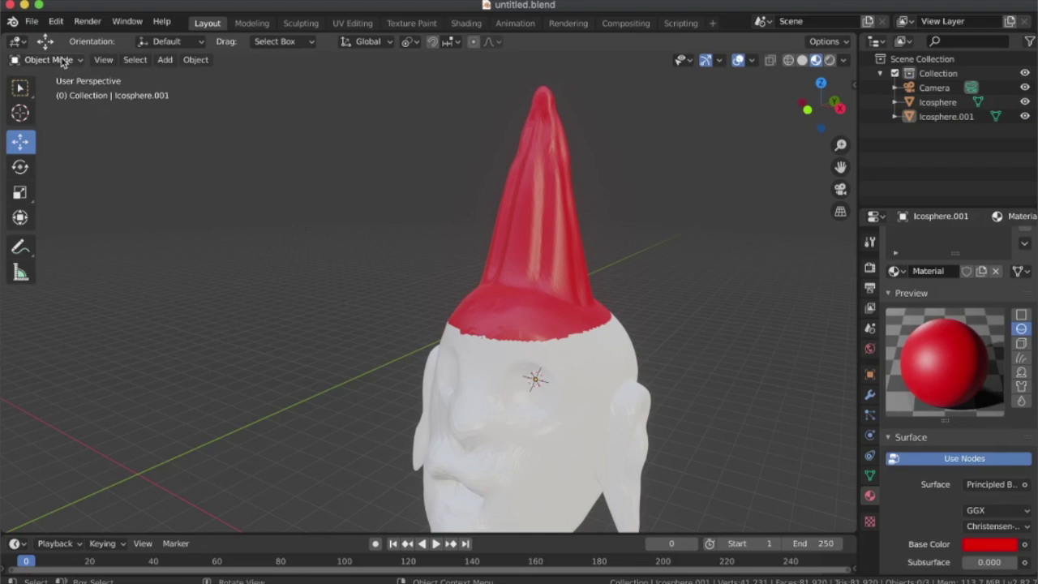
- In Edit Mode with edge select, box-select a thin vertical strip of edges on the horn
left_click(63, 63)
left_click(41, 92)
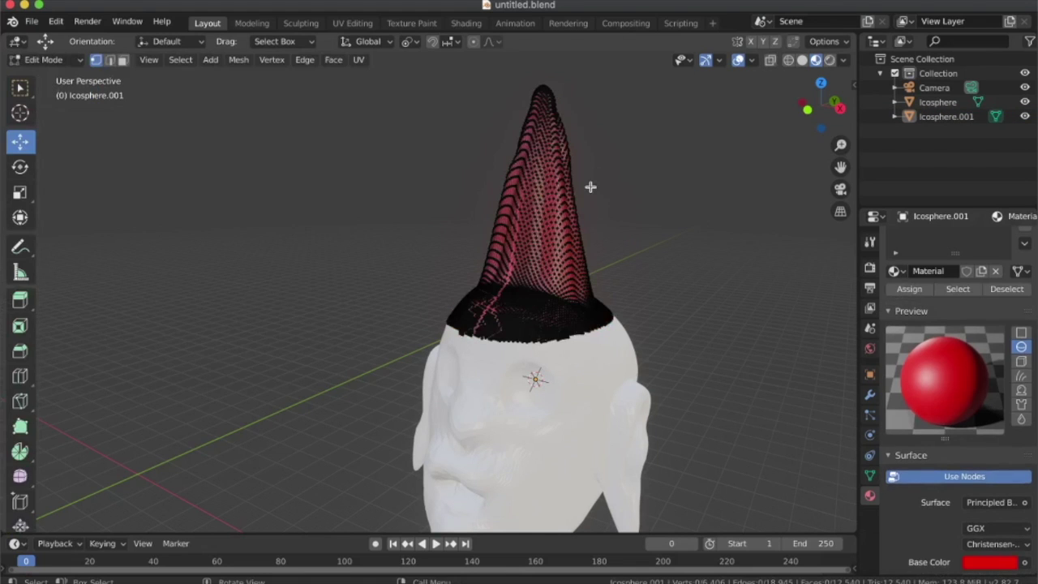
scroll(596, 174, "down", 2)
scroll(600, 160, "up", 4)
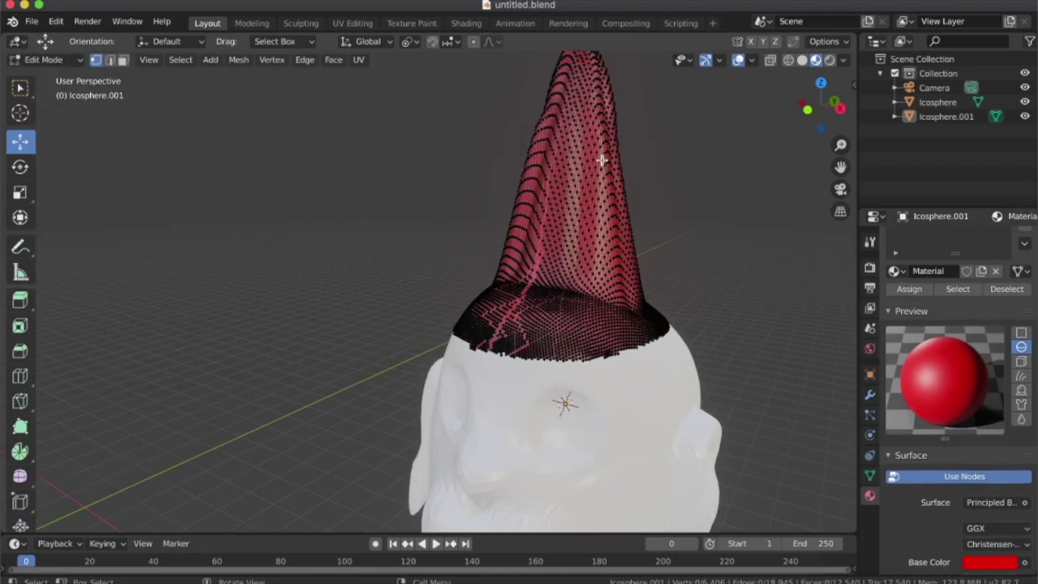
left_click(111, 61)
mouse_move(641, 189)
middle_mouse_down()
mouse_move(630, 190)
mouse_move(640, 213)
mouse_move(603, 189)
mouse_move(579, 107)
middle_mouse_up()
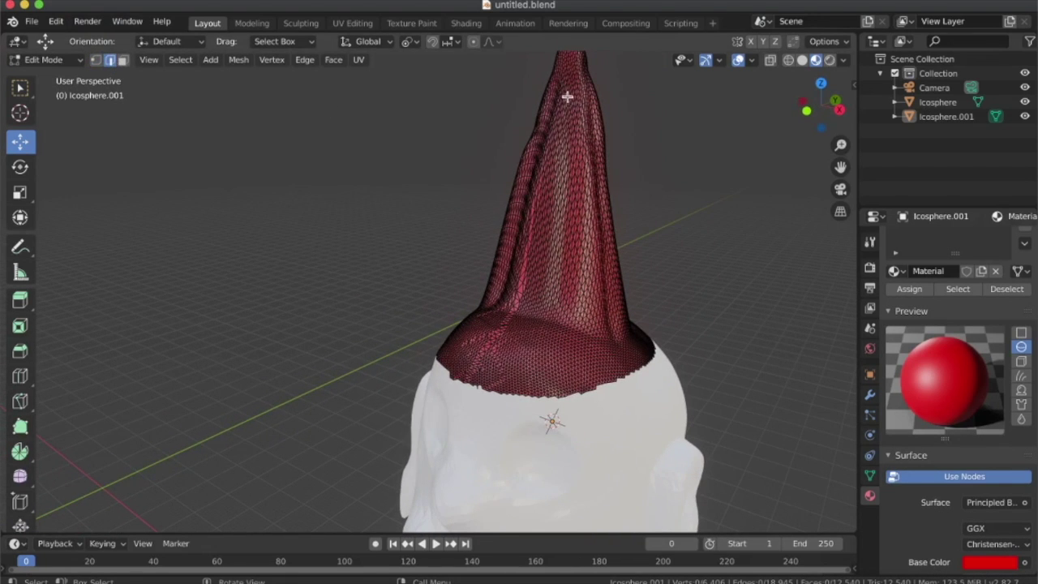
key("b")
left_click_drag(569, 97, 581, 312)
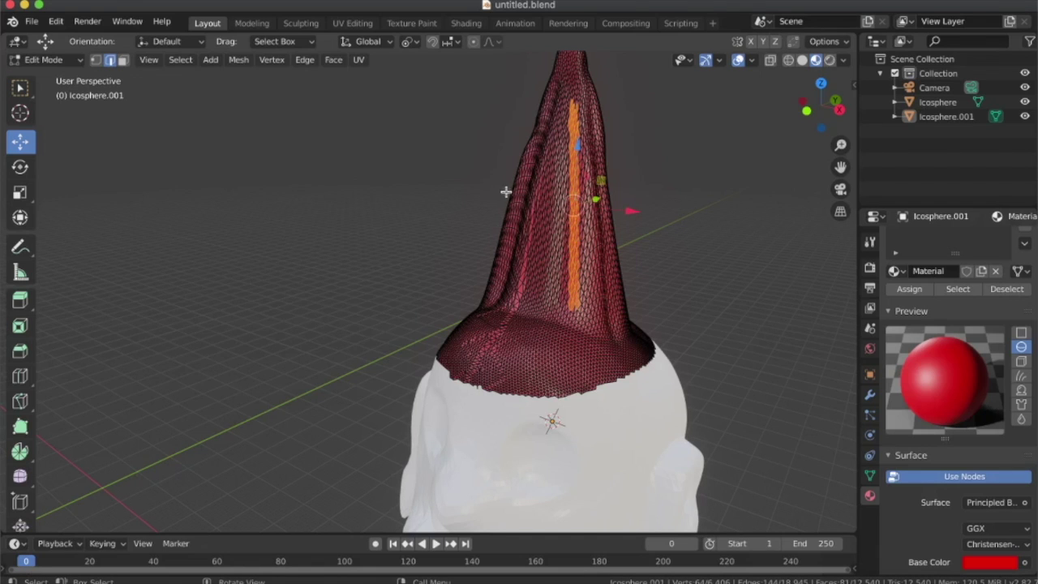
- Separate the selected strip into its own object, Icosphere.002, and return to Object Mode
right_click(585, 191)
mouse_move(562, 448)
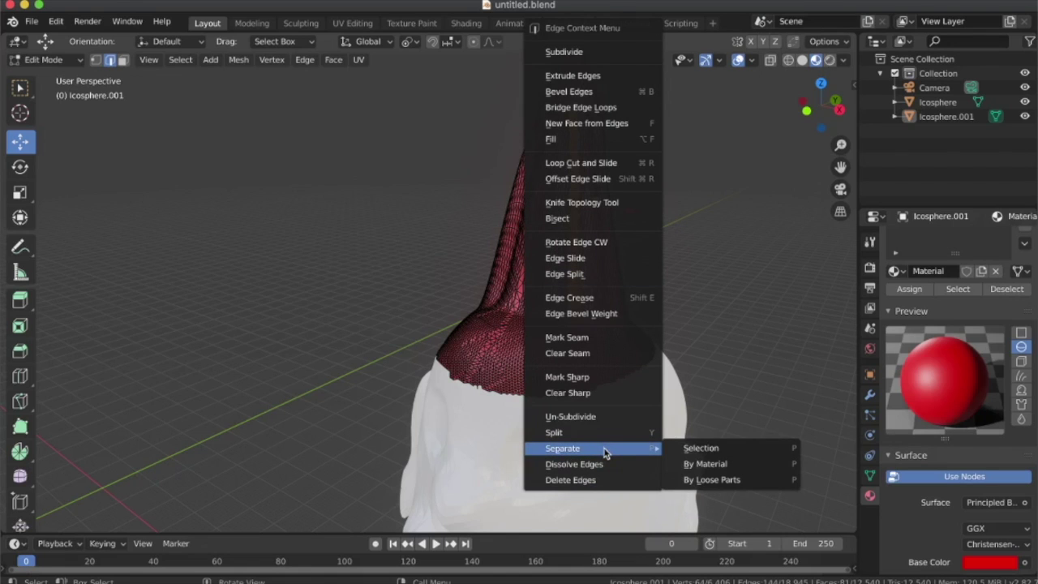
left_click(691, 448)
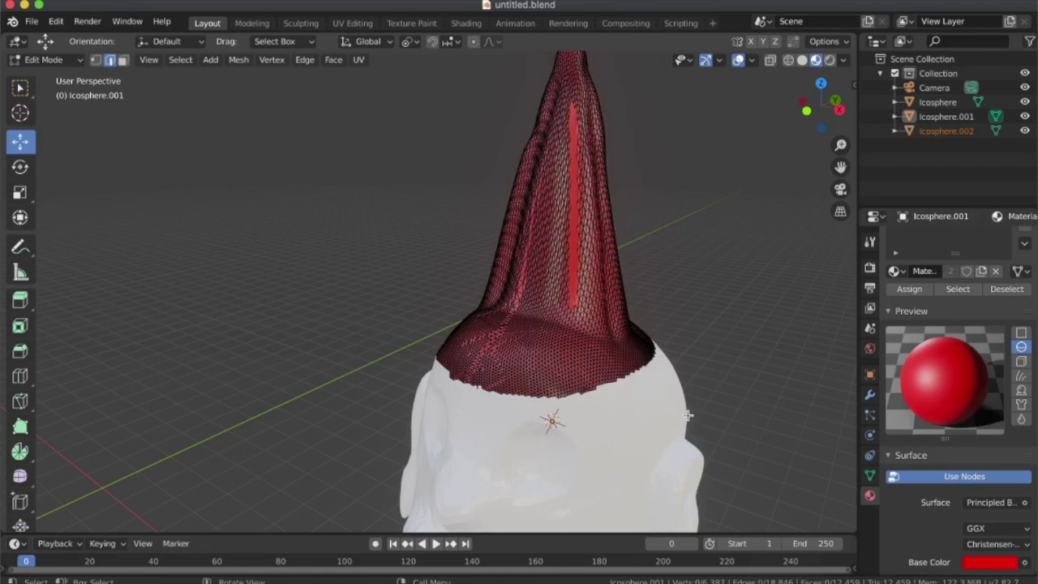
left_click(970, 133)
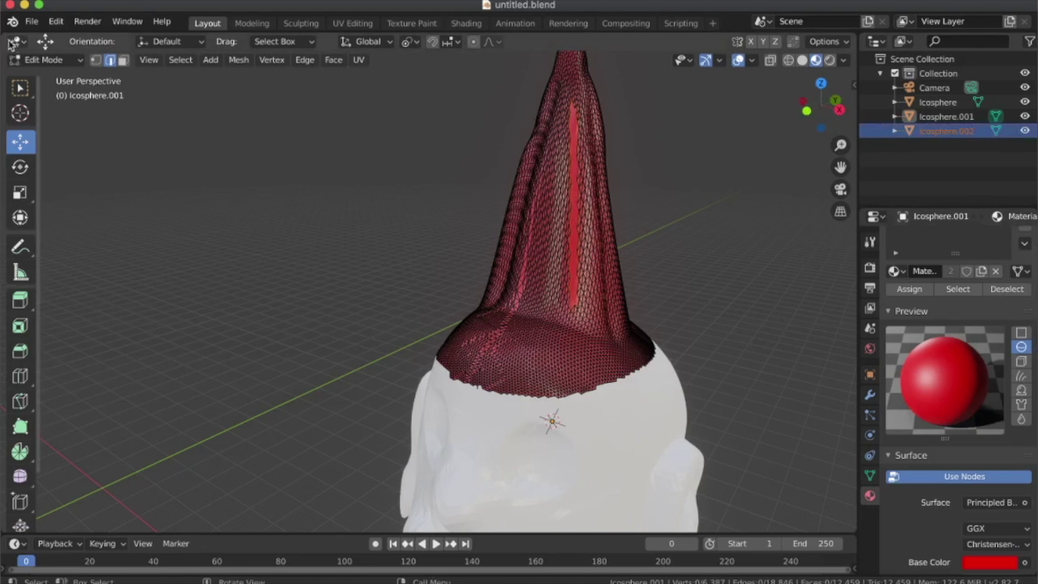
left_click(36, 62)
left_click(51, 77)
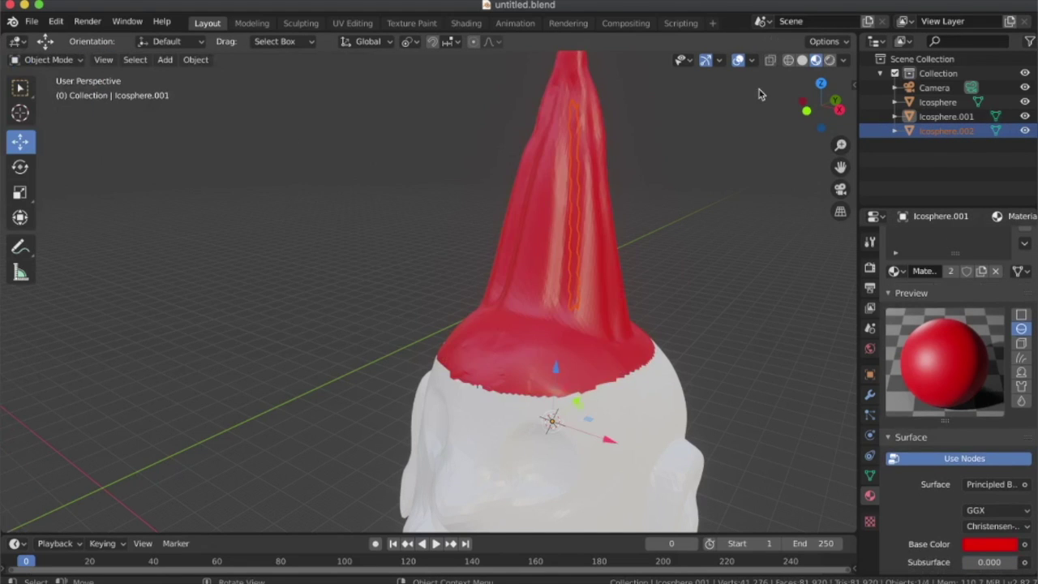
- Select Icosphere.002, remove its shared material slot and create a new material
left_click(493, 160)
left_click(579, 177)
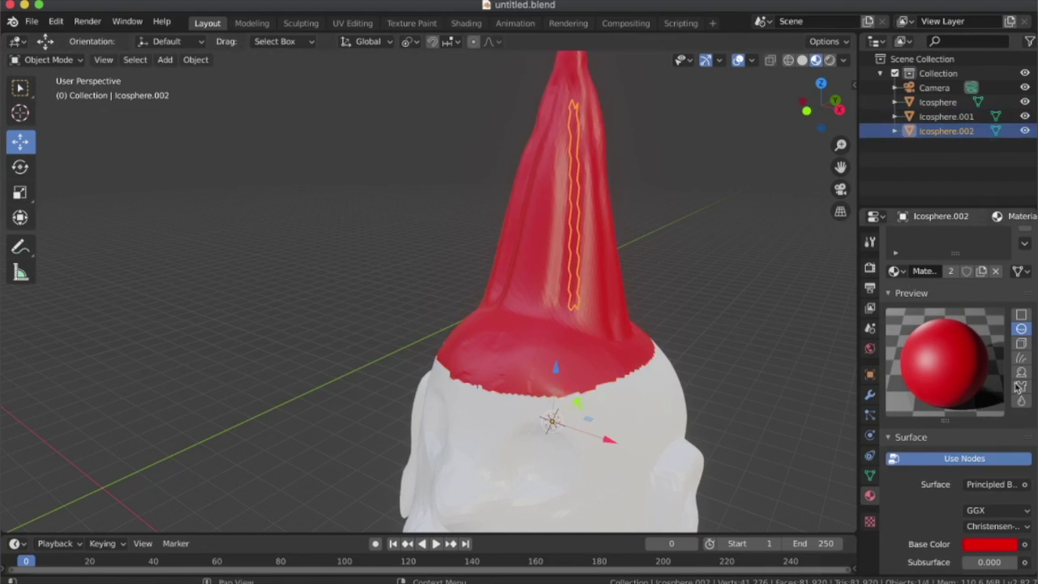
scroll(1014, 283, "down", 1)
scroll(1010, 260, "up", 3)
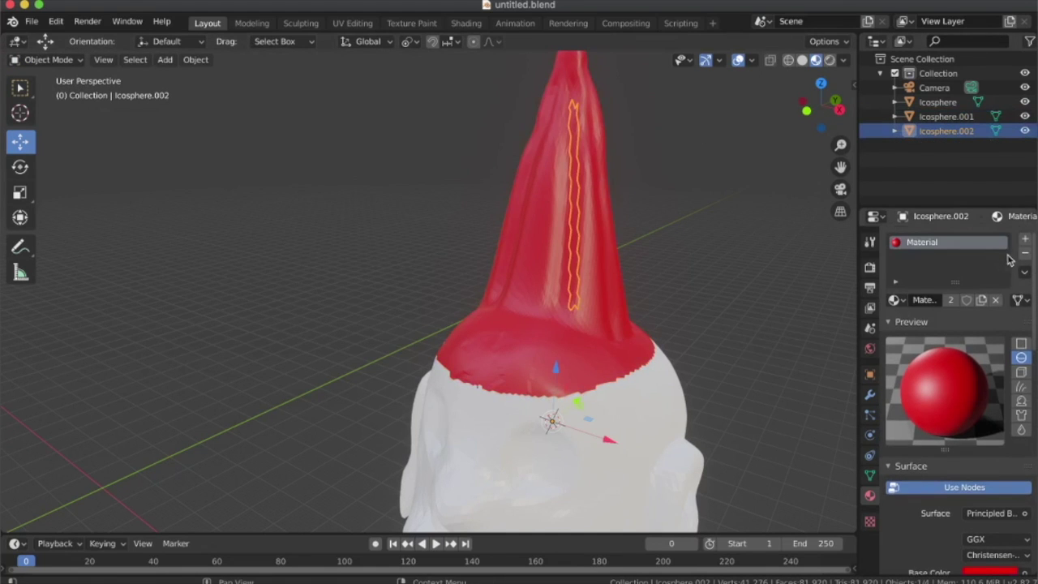
left_click(1026, 255)
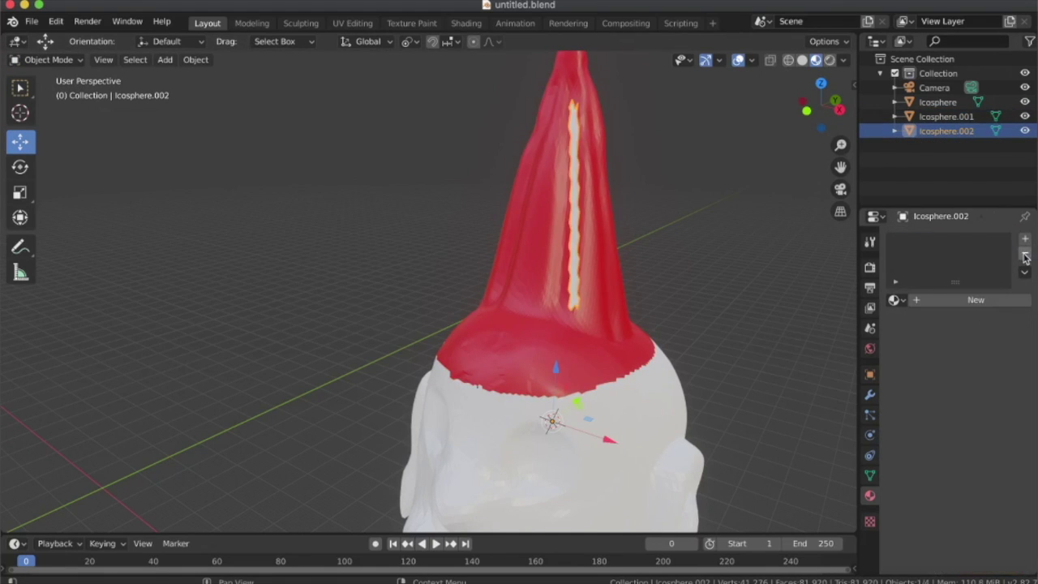
left_click(968, 300)
- Set the new Material.001 base colour to dark red (H 0.992, S 1.000, V 0.263)
left_click(990, 570)
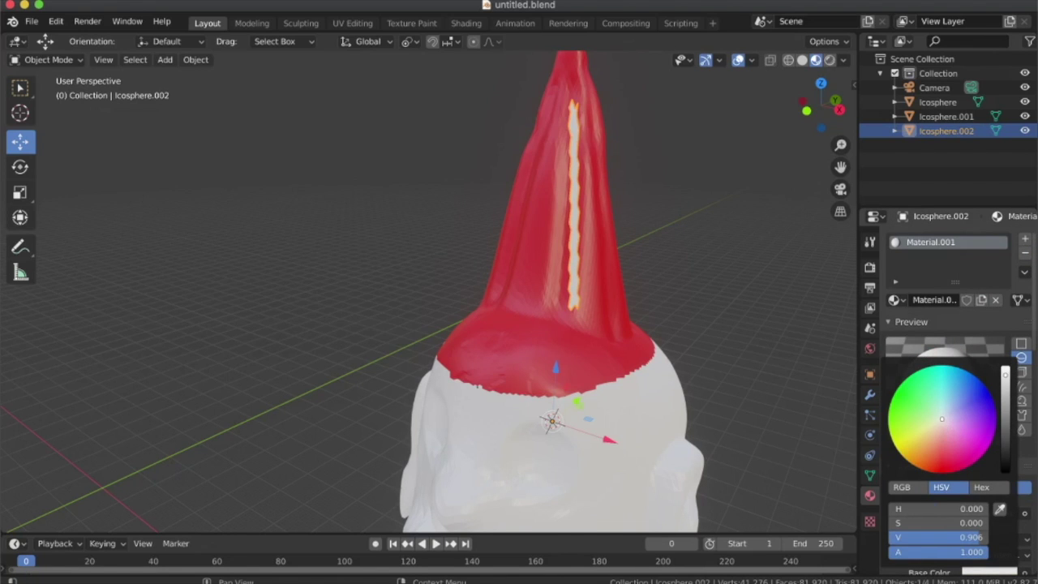
left_click(934, 472)
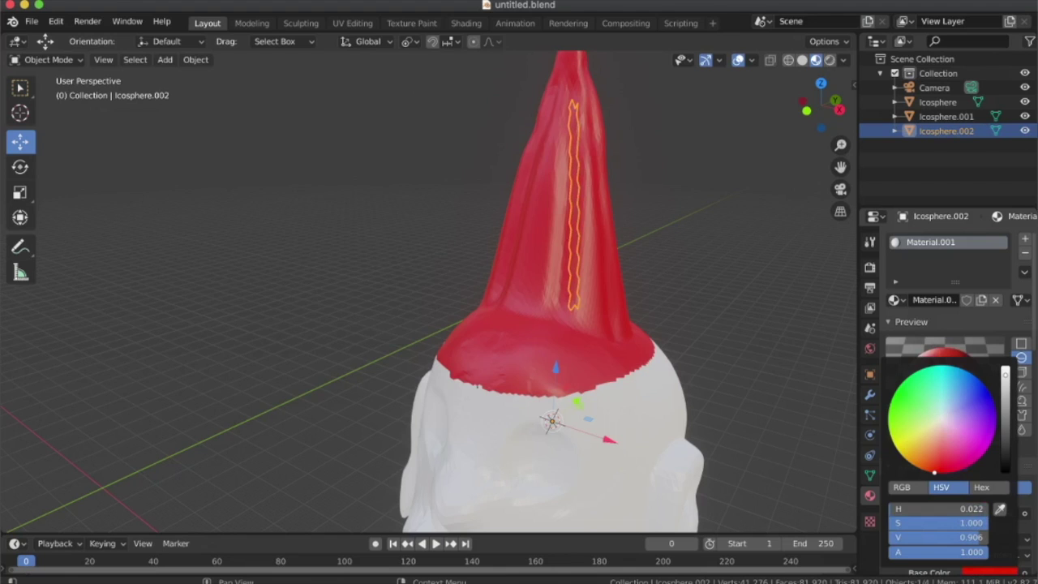
left_click_drag(930, 471, 945, 471)
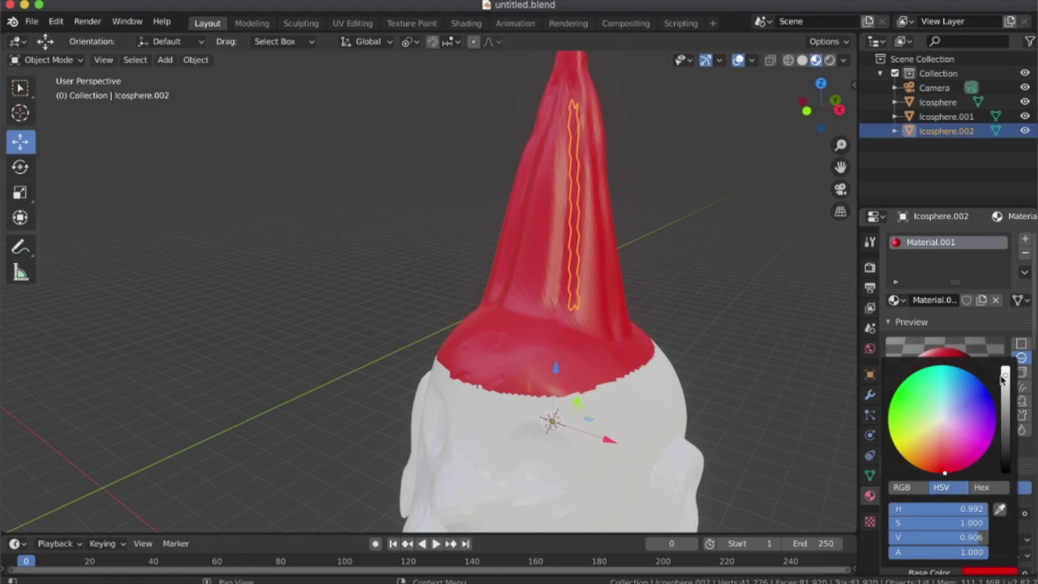
left_click_drag(1005, 375, 1005, 444)
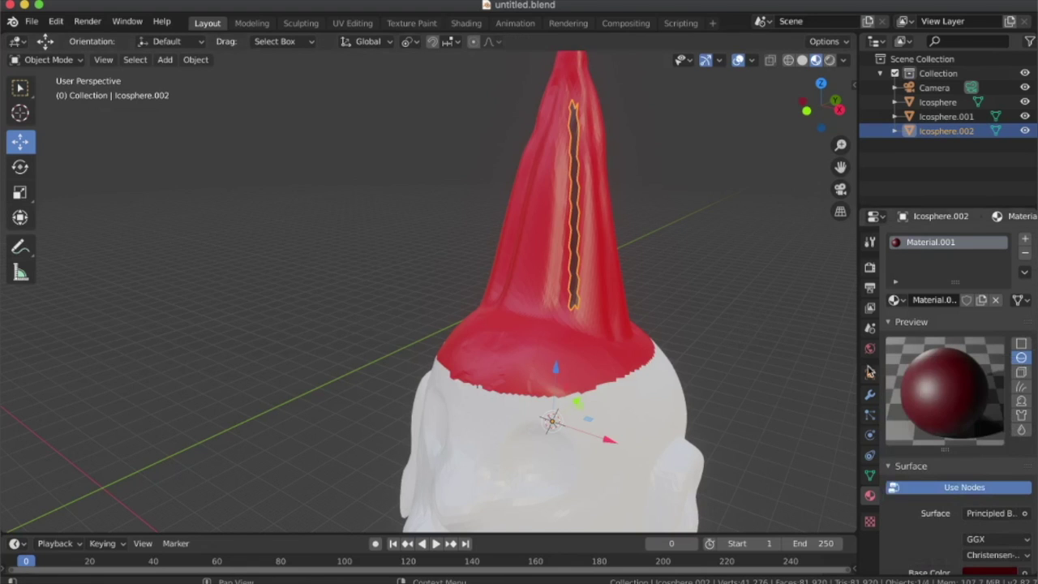
scroll(766, 324, "down", 2)
left_click(724, 323)
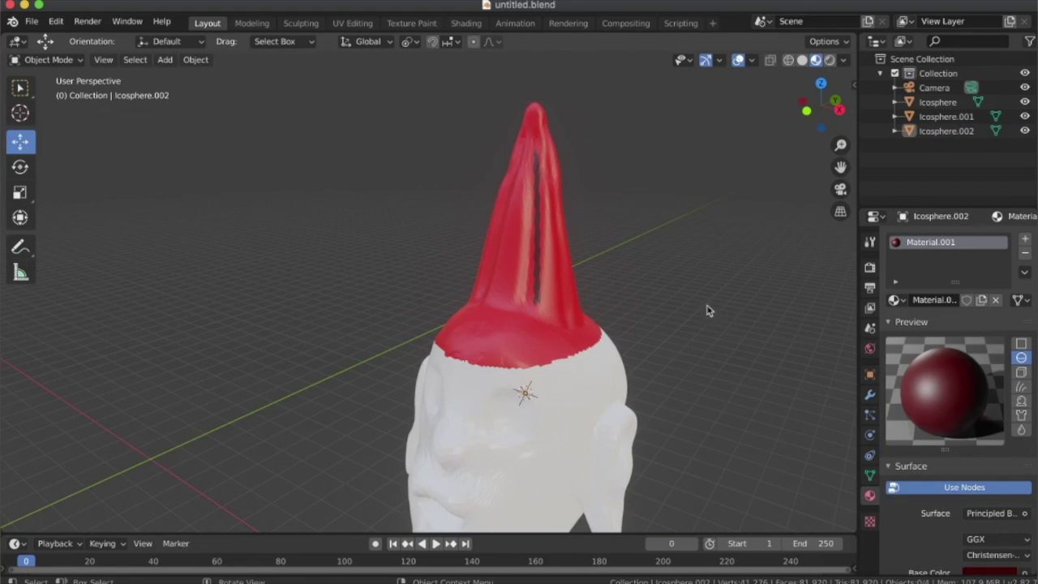
middle_click_drag(707, 310, 695, 292)
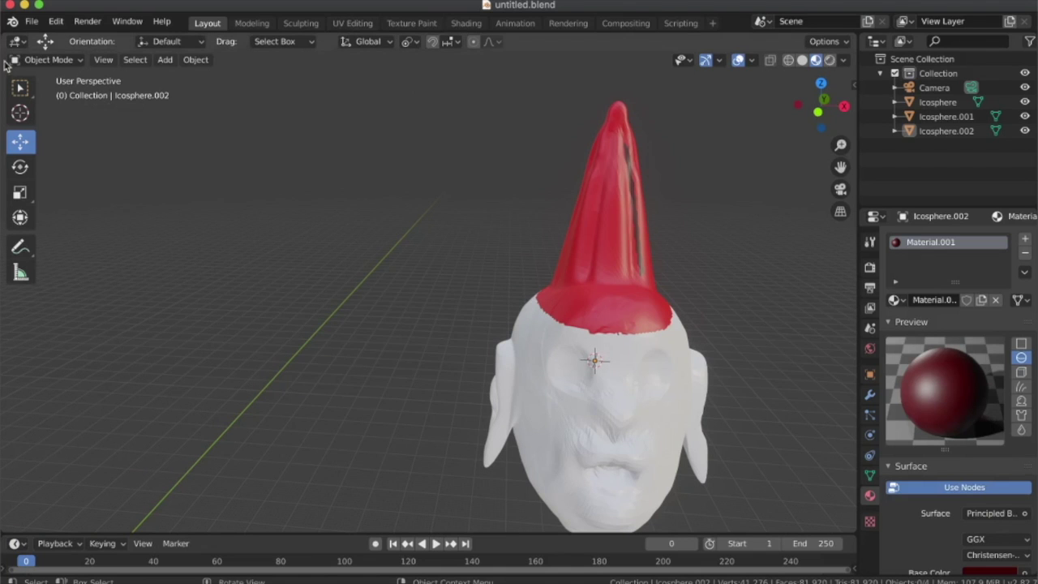
left_click(45, 60)
left_click(55, 91)
left_click(45, 60)
left_click(52, 92)
mouse_move(598, 172)
middle_mouse_down()
mouse_move(612, 185)
mouse_move(618, 264)
middle_mouse_up()
left_click_drag(618, 264, 625, 148)
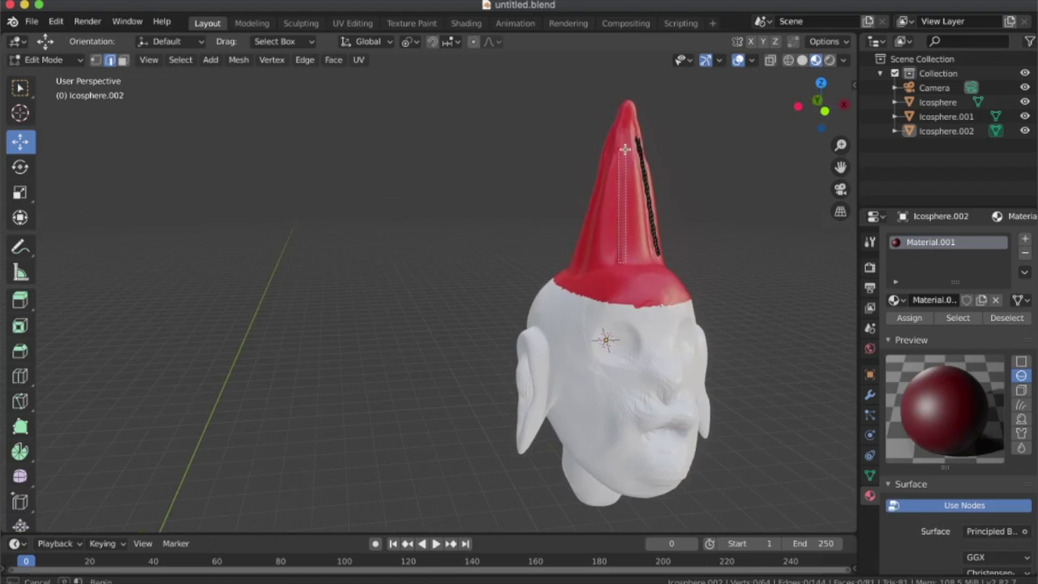
left_click(123, 60)
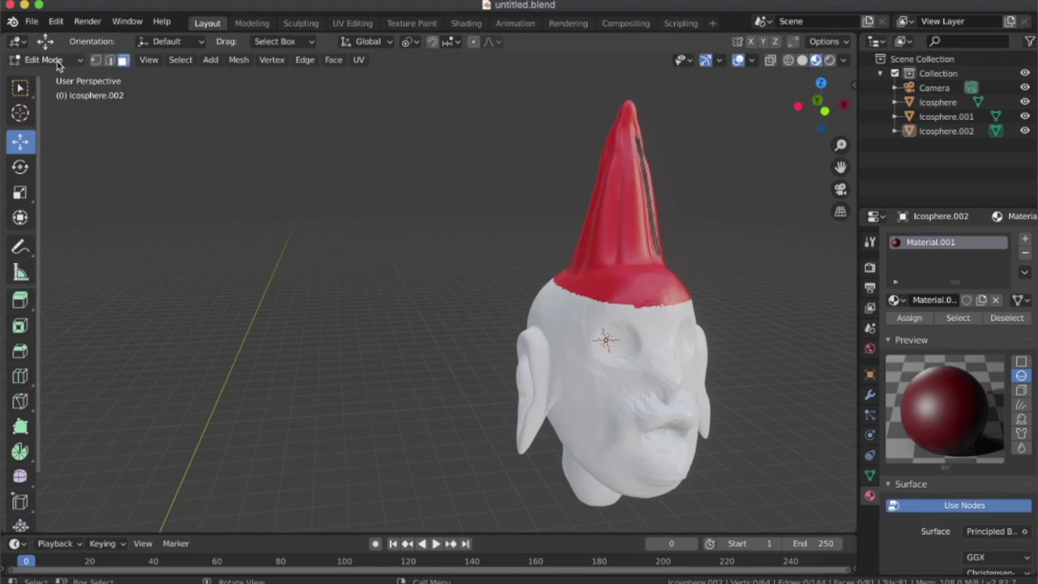
left_click(57, 64)
left_click(44, 76)
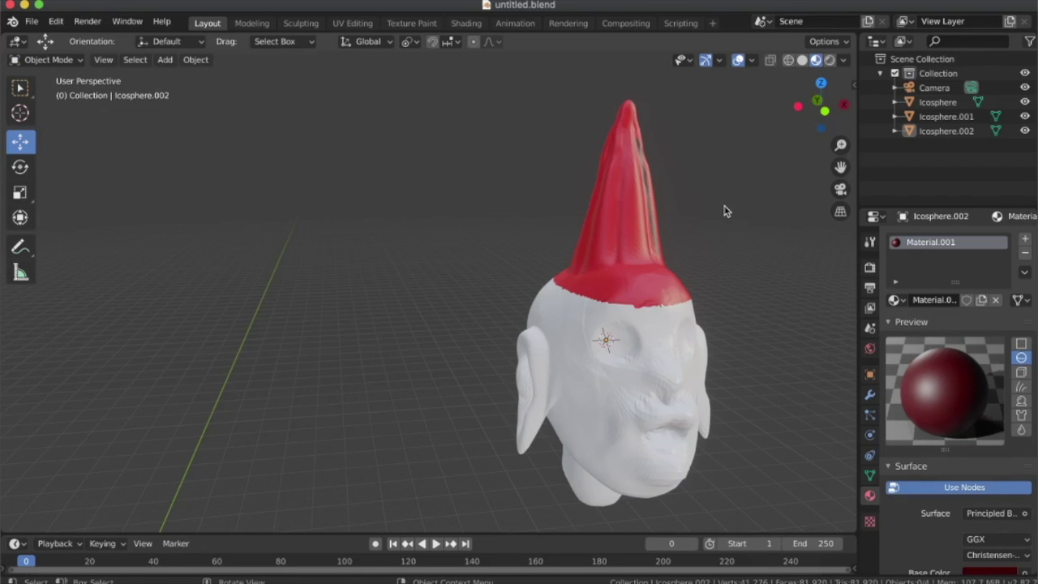
left_click(938, 103)
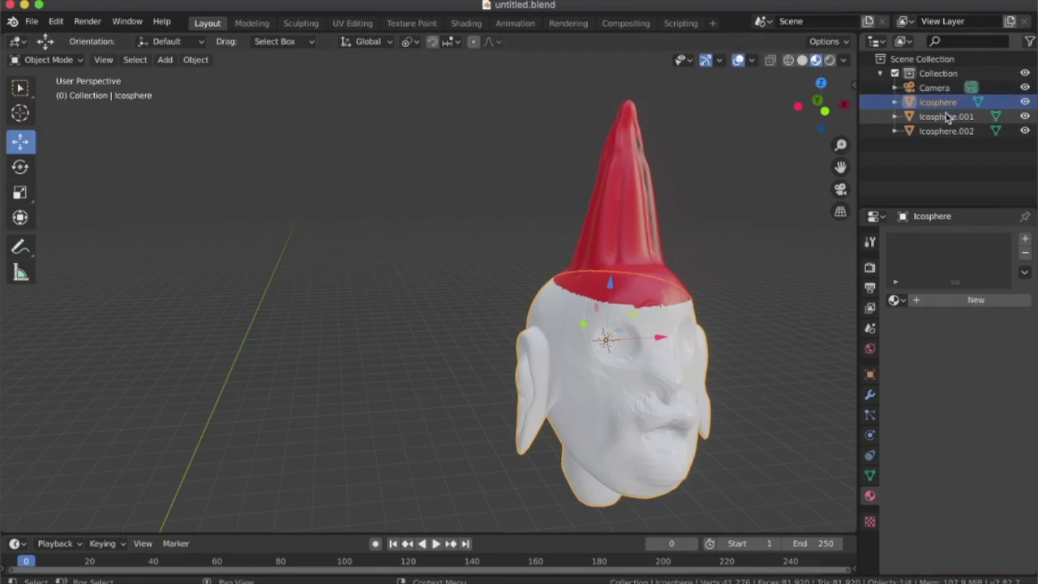
- Select the horn Icosphere.001 and, in Edit Mode, box-select a second vertical strip of faces
left_click(947, 117)
left_click(47, 60)
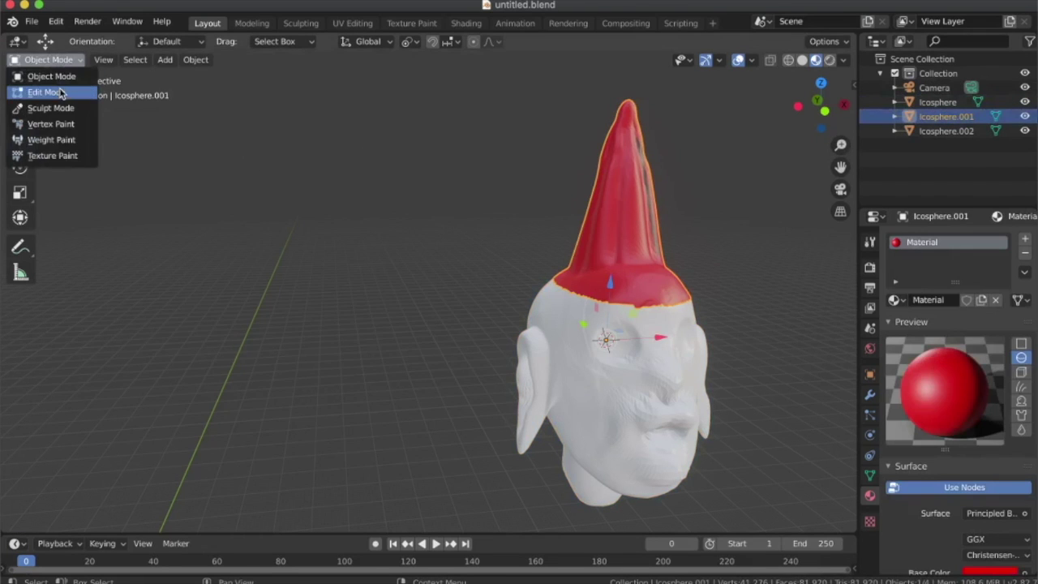
left_click(48, 93)
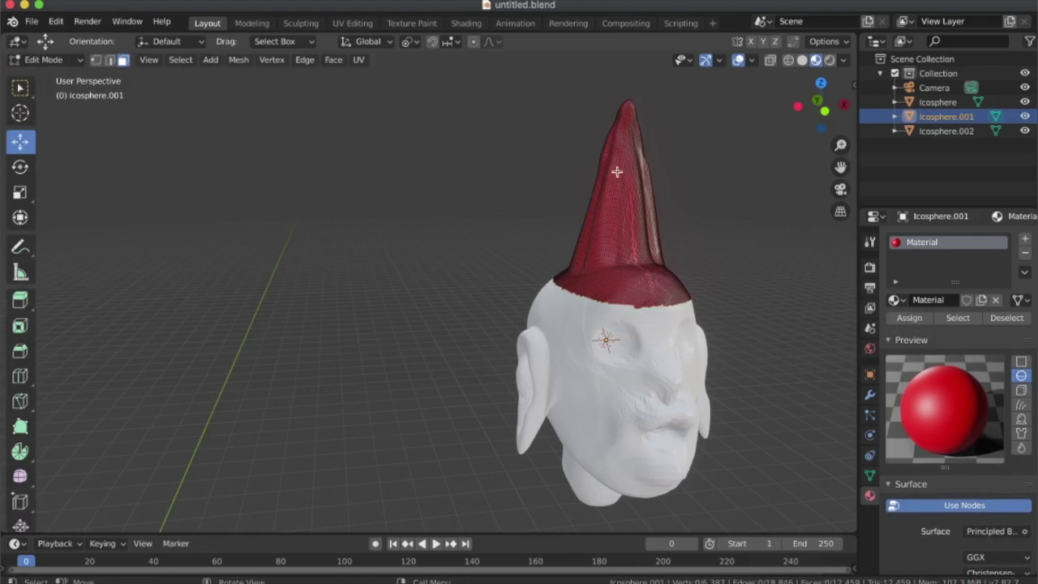
left_click_drag(620, 136, 620, 167)
left_click_drag(622, 238, 624, 261)
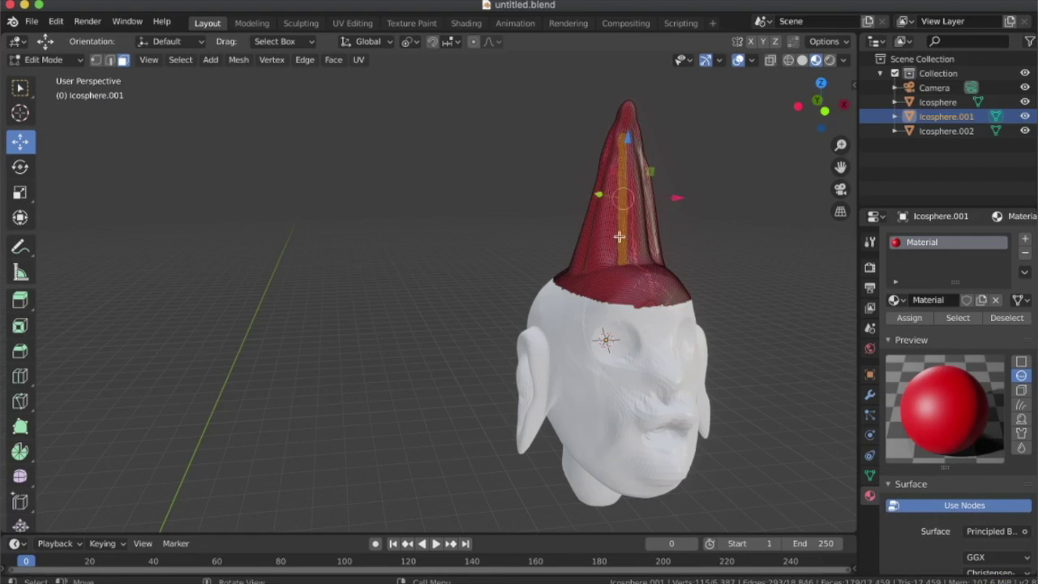
- Separate the selected faces into Icosphere.003, return to Object Mode and select it
right_click(619, 175)
mouse_move(625, 313)
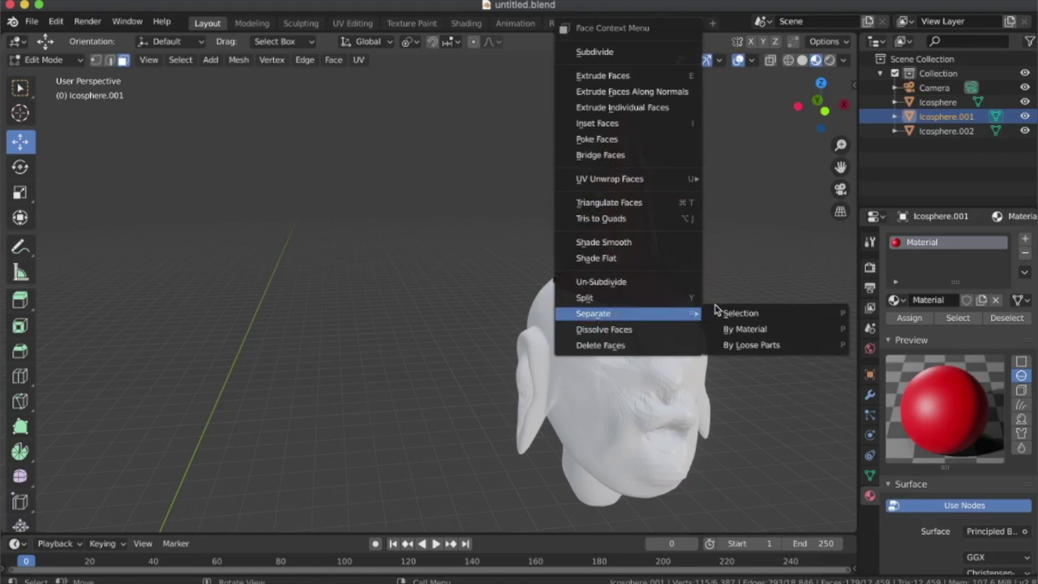
left_click(744, 312)
left_click(45, 60)
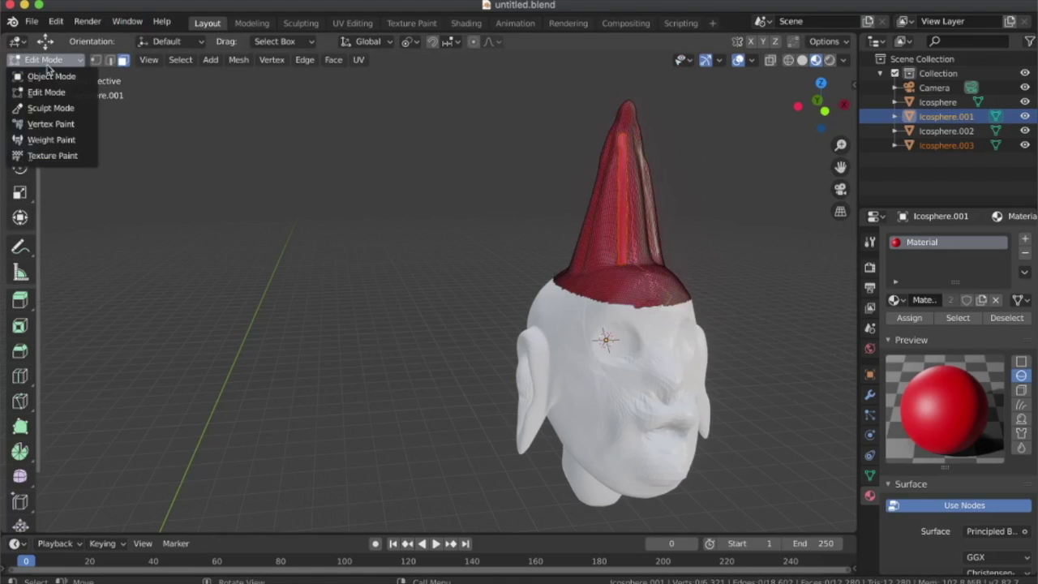
left_click(75, 82)
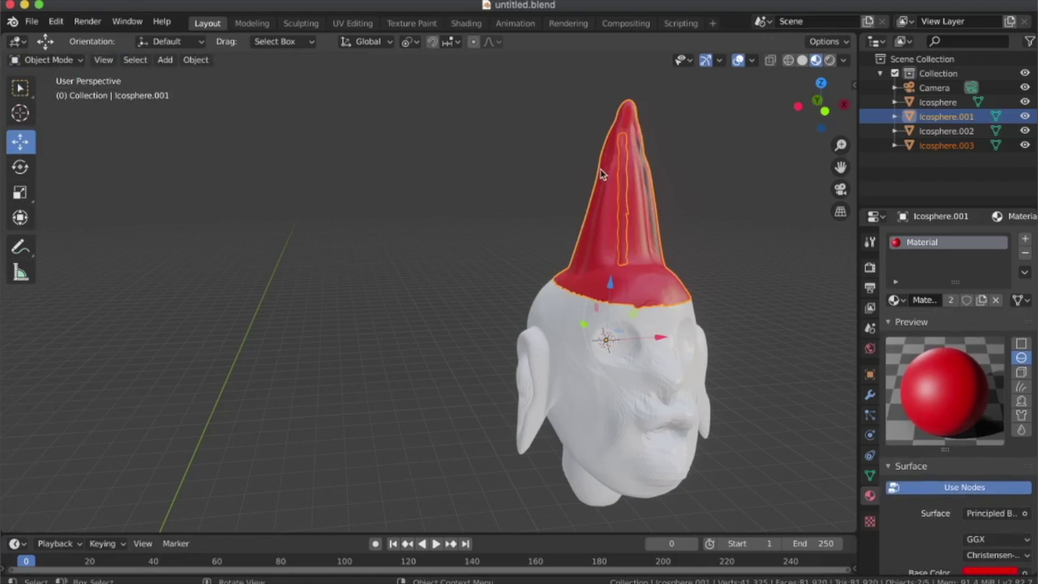
left_click(949, 147)
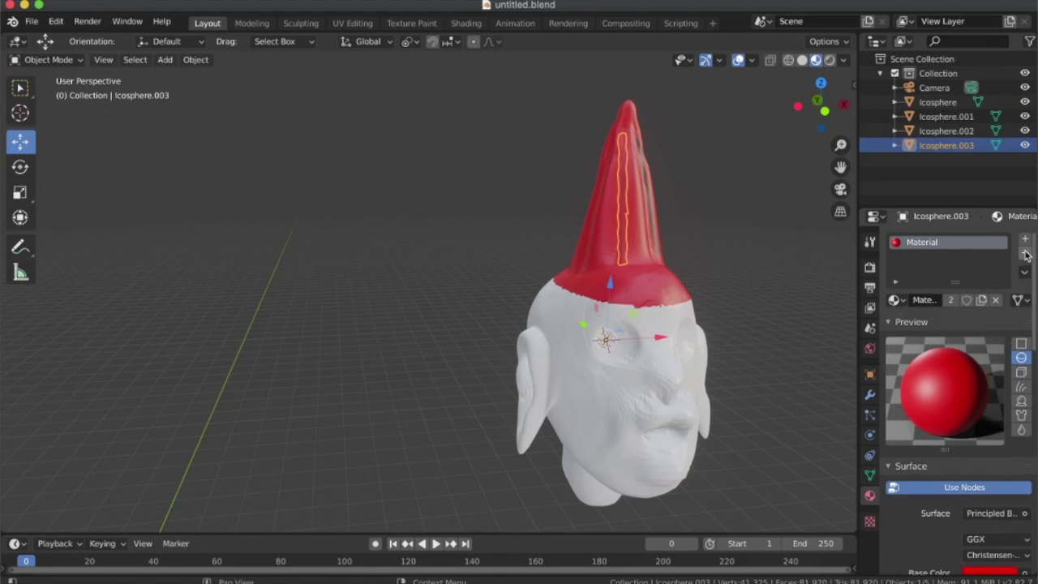
- Assign the dark red Material.001 to the strip Icosphere.003
left_click(895, 300)
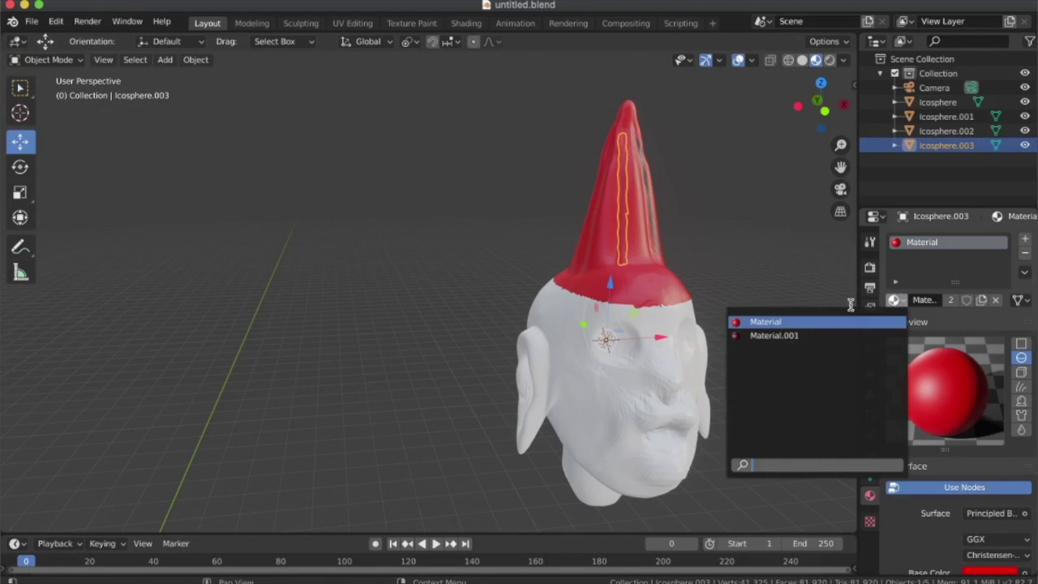
left_click(808, 341)
left_click(723, 204)
mouse_move(722, 204)
middle_mouse_down()
mouse_move(508, 285)
mouse_move(431, 245)
mouse_move(337, 247)
mouse_move(328, 235)
middle_mouse_up()
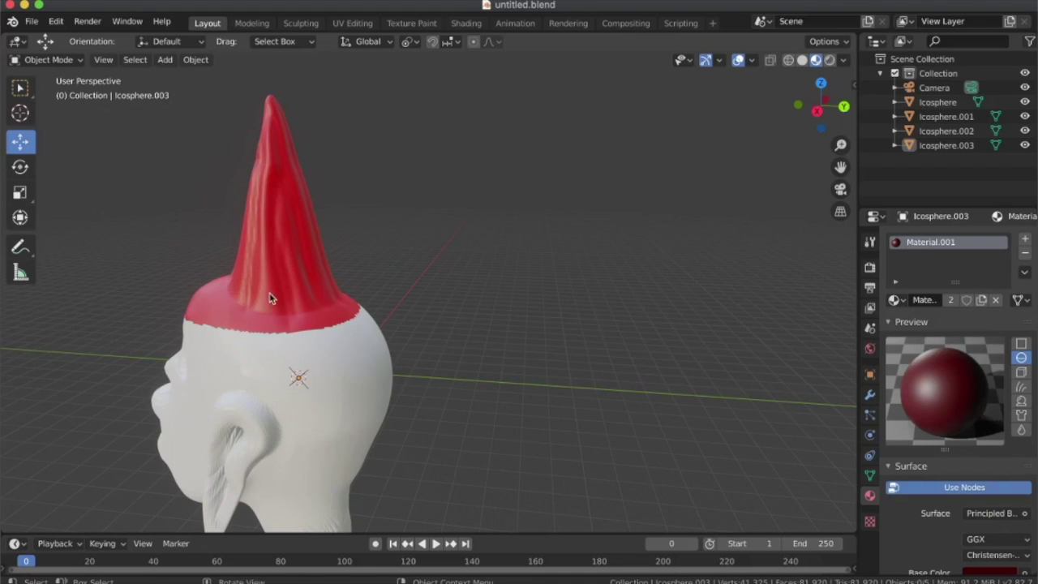
- Toggle into Edit Mode and back to Object Mode, then select the horn Icosphere.001
left_click(45, 59)
left_click(46, 92)
left_click(43, 59)
left_click(42, 75)
left_click(284, 231)
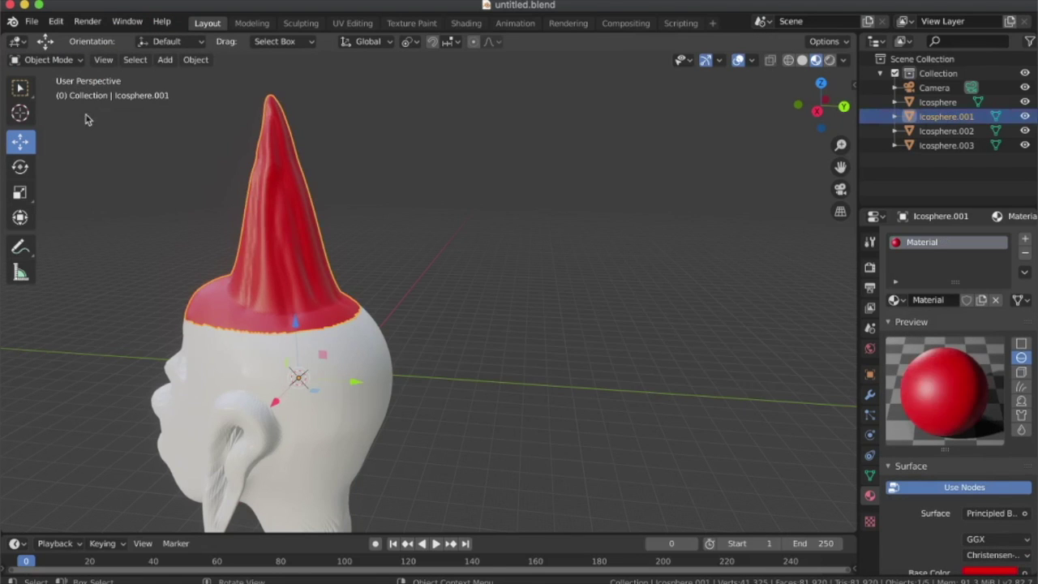
- In Edit Mode, box-select a narrow vertical strip of faces from the horn's base upward
left_click(49, 60)
left_click(41, 91)
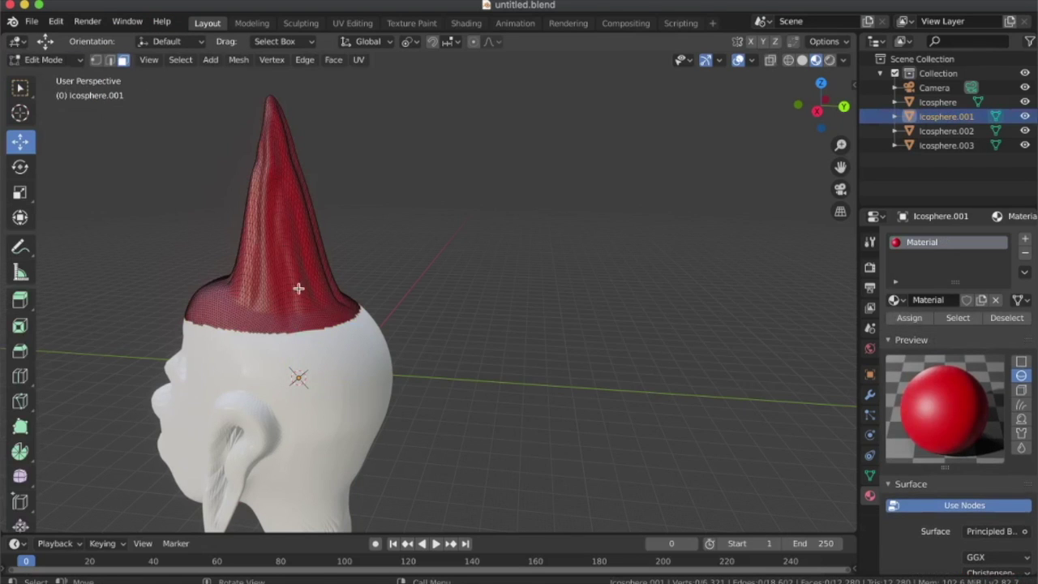
mouse_move(288, 303)
left_mouse_down()
mouse_move(288, 177)
mouse_move(329, 248)
mouse_move(360, 178)
left_mouse_up()
left_click(246, 276)
left_click_drag(268, 311, 262, 146)
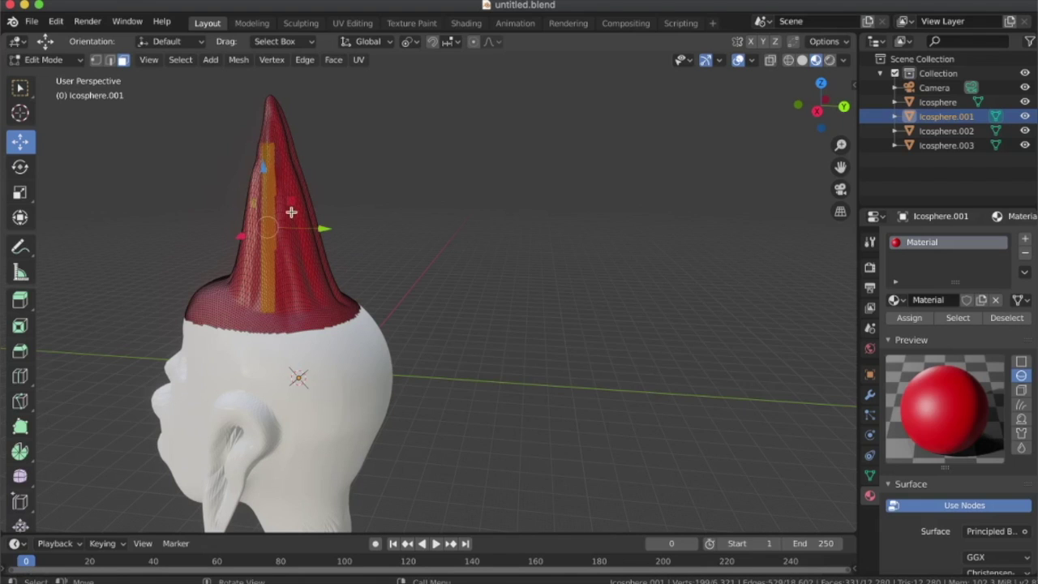
left_click(274, 147)
mouse_move(295, 306)
left_mouse_down()
mouse_move(398, 186)
mouse_move(413, 194)
left_mouse_up()
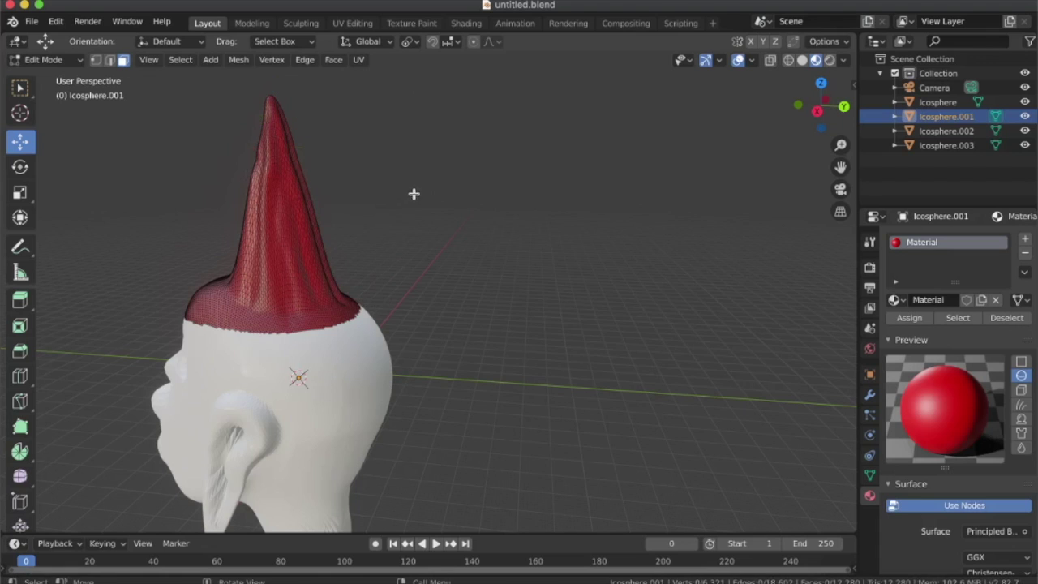
left_click_drag(294, 308, 258, 179)
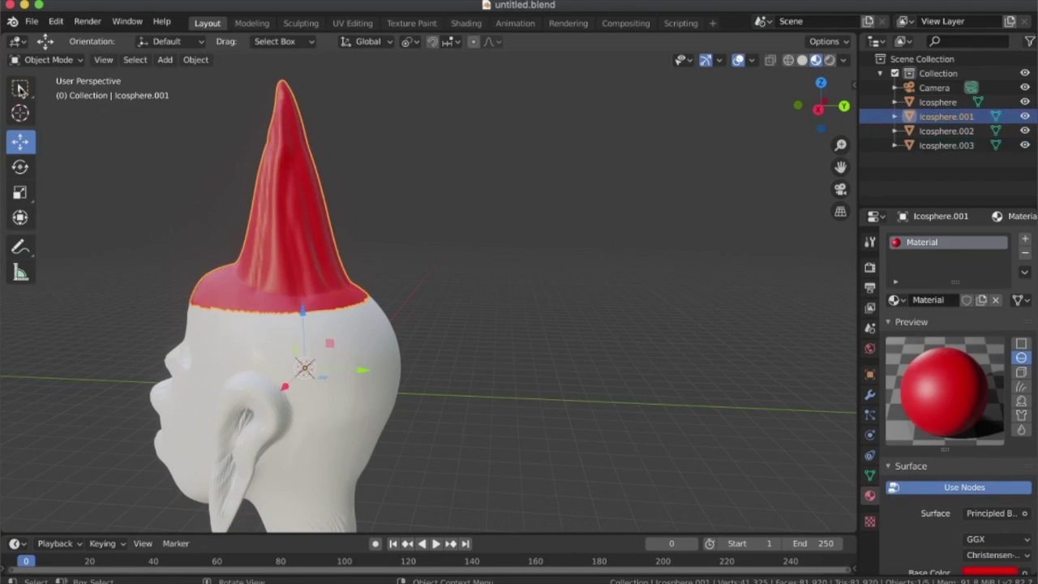
- Separate the selected strip into Icosphere.004, return to Object Mode and select it
left_click(24, 64)
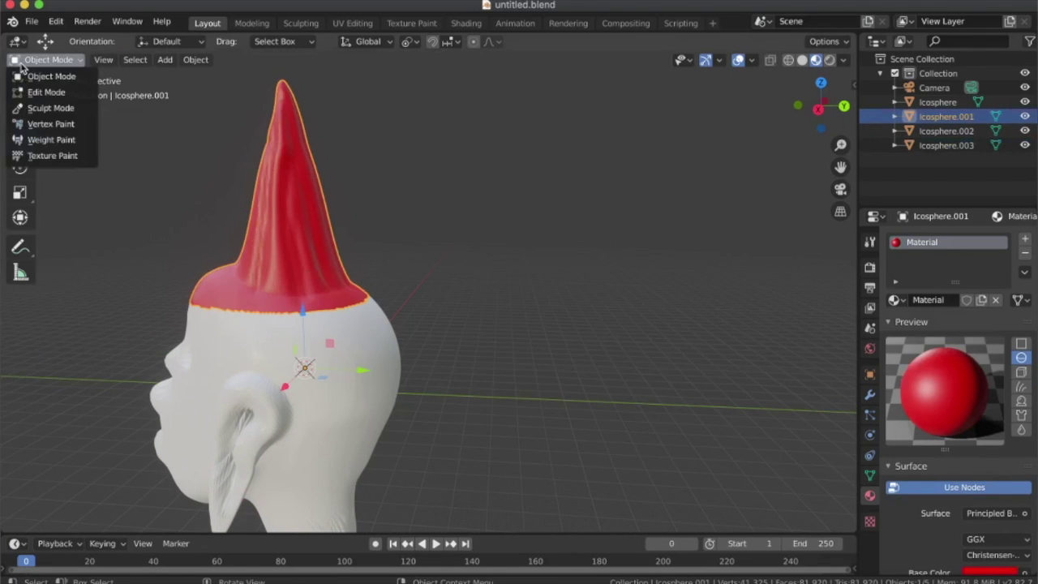
left_click(42, 91)
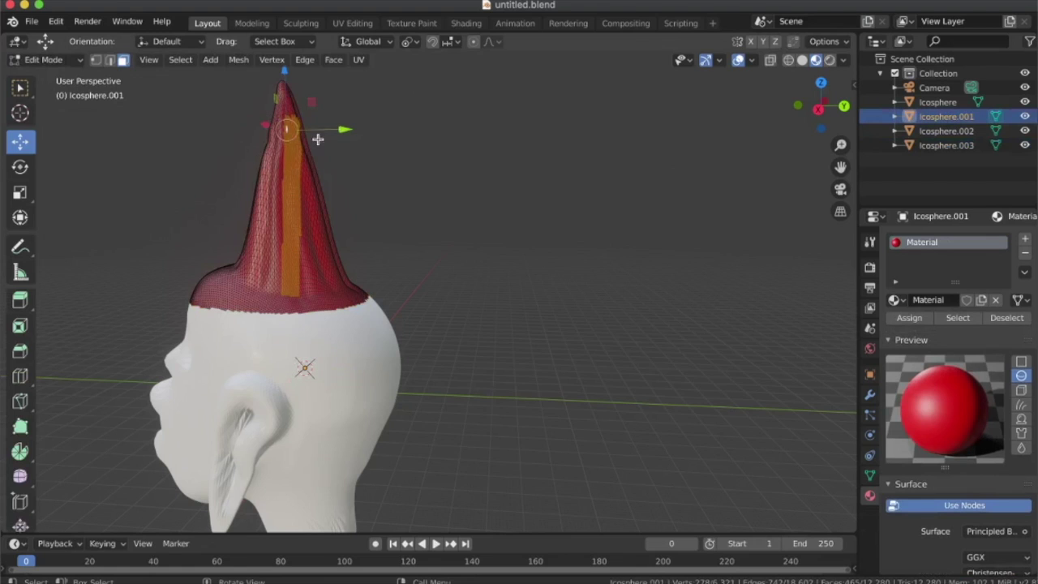
right_click(284, 156)
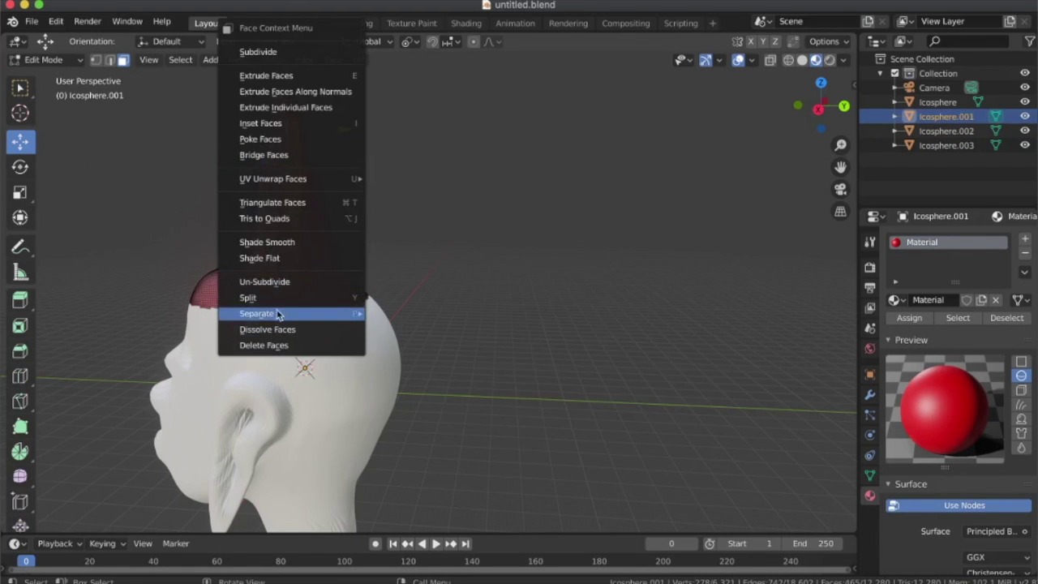
left_click(404, 314)
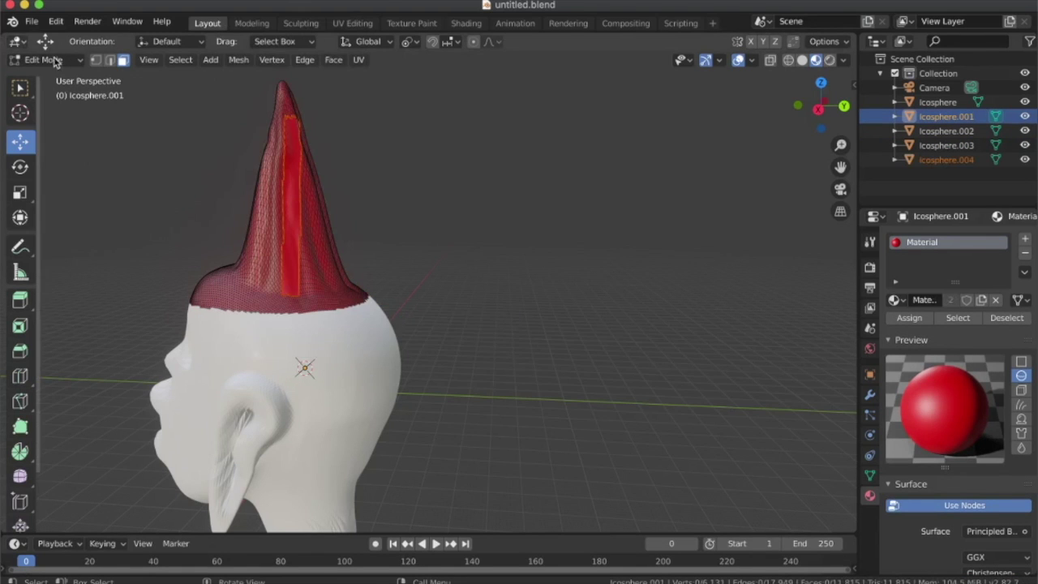
left_click(44, 60)
left_click(52, 76)
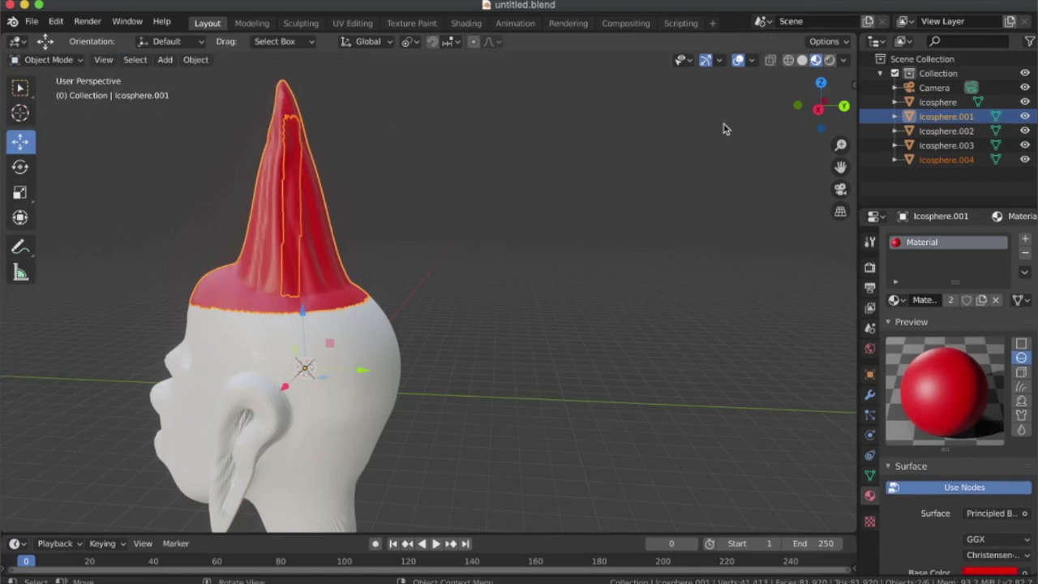
left_click(924, 160)
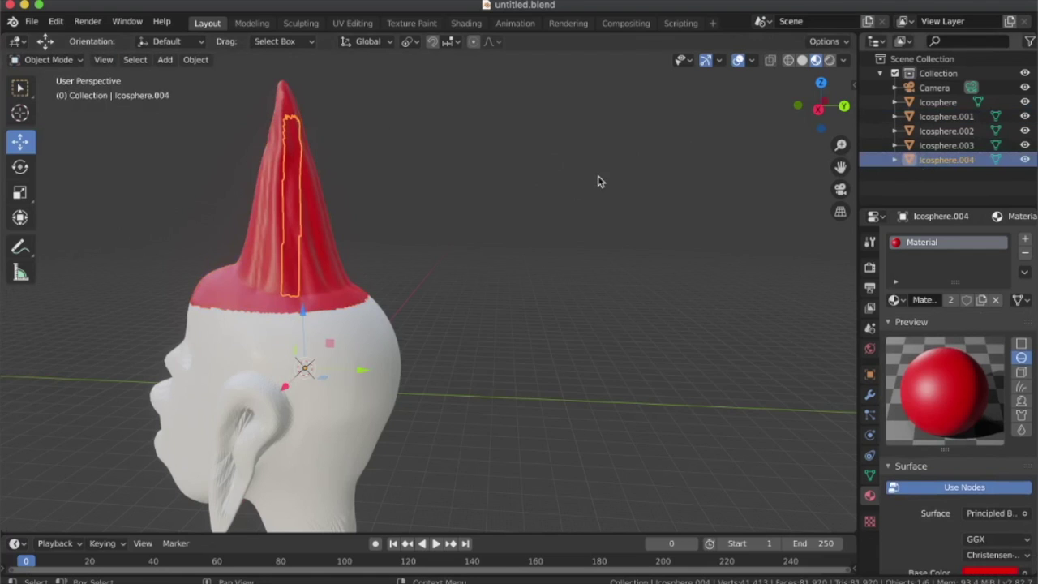
- Assign the dark red Material.001 to Icosphere.004
left_click(894, 298)
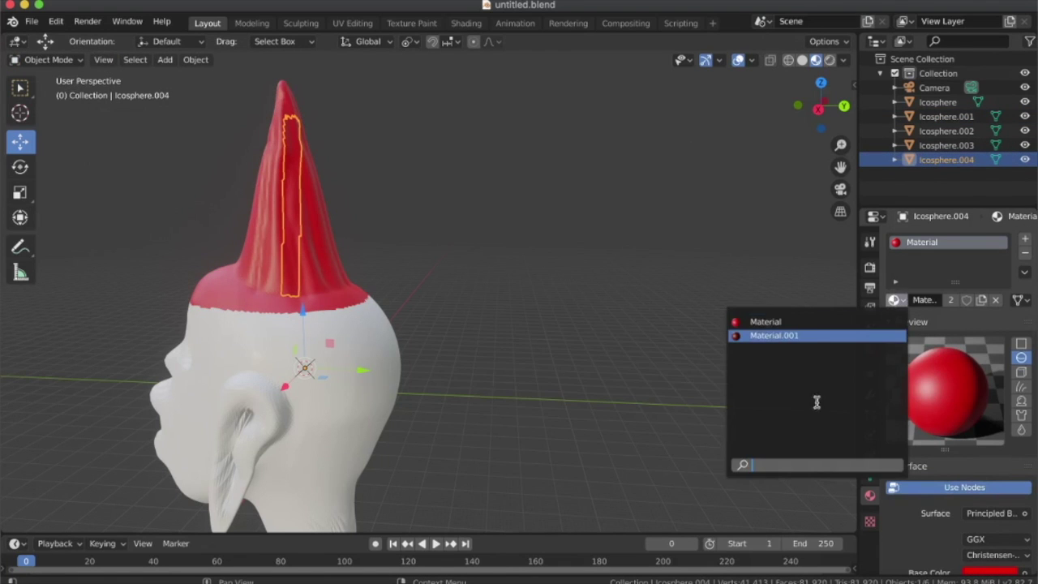
left_click(811, 337)
middle_click_drag(559, 224, 574, 226)
mouse_move(574, 227)
middle_mouse_down()
mouse_move(516, 234)
mouse_move(547, 308)
middle_mouse_up()
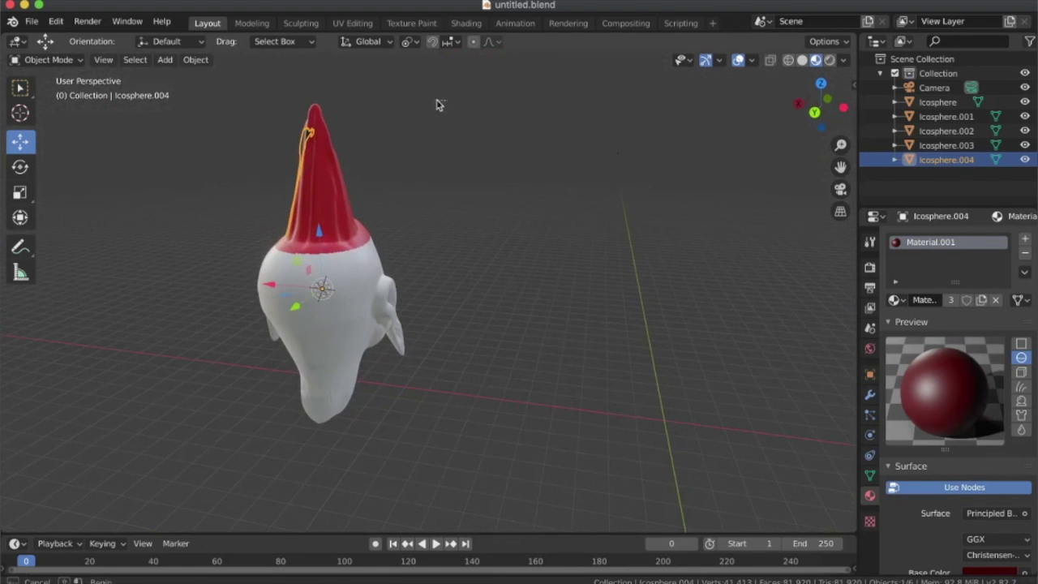
- Toggle Edit Mode and back to Object Mode, then select the horn Icosphere.001
left_click(49, 60)
left_click(51, 90)
mouse_move(346, 211)
middle_mouse_down()
mouse_move(350, 230)
mouse_move(359, 199)
mouse_move(264, 213)
mouse_move(294, 231)
middle_mouse_up()
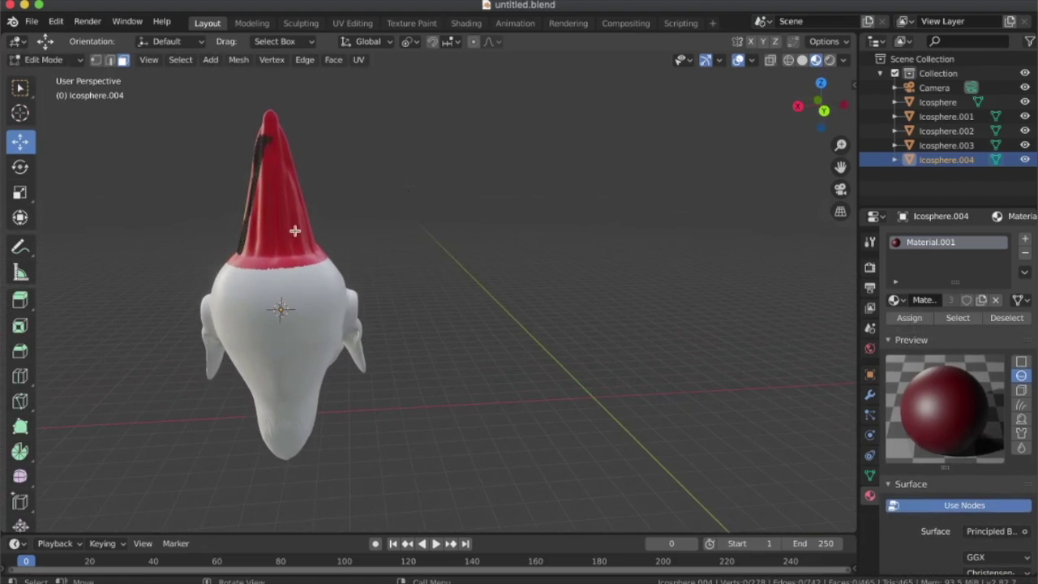
left_click(46, 60)
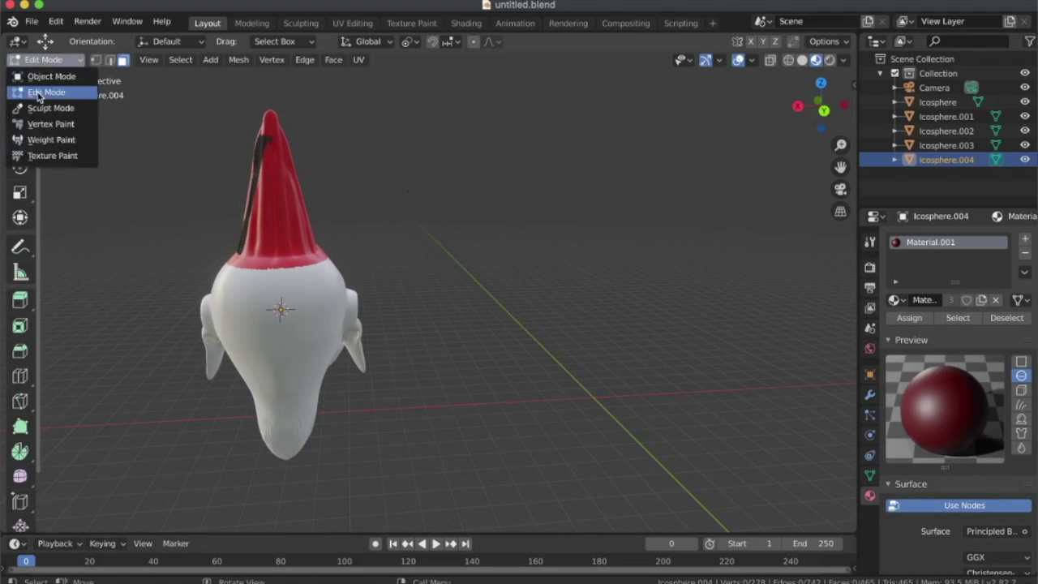
left_click(45, 79)
left_click(279, 191)
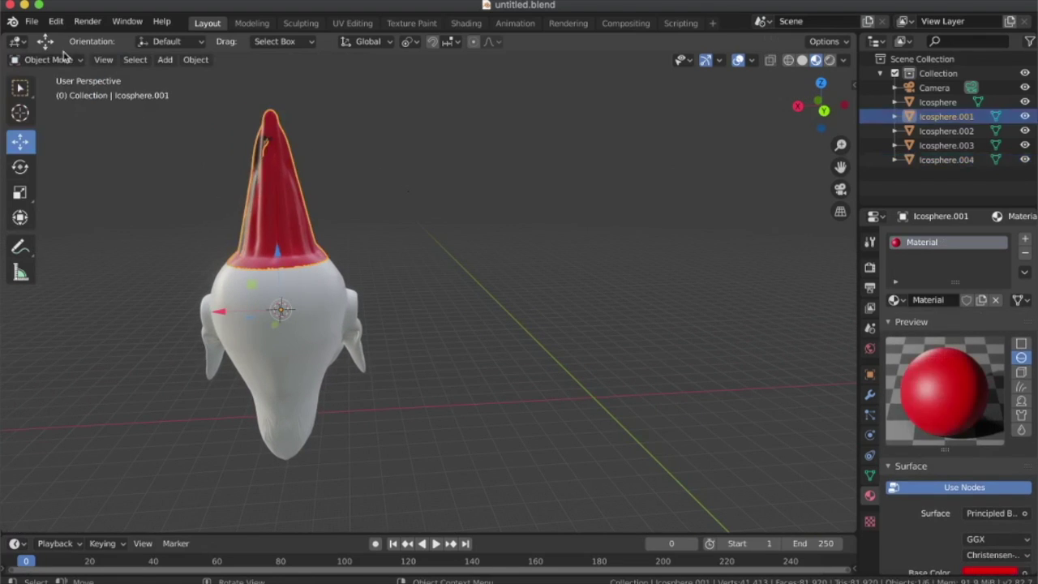
- In Edit Mode on the horn, box-select another vertical strip of faces
left_click(56, 64)
left_click(46, 92)
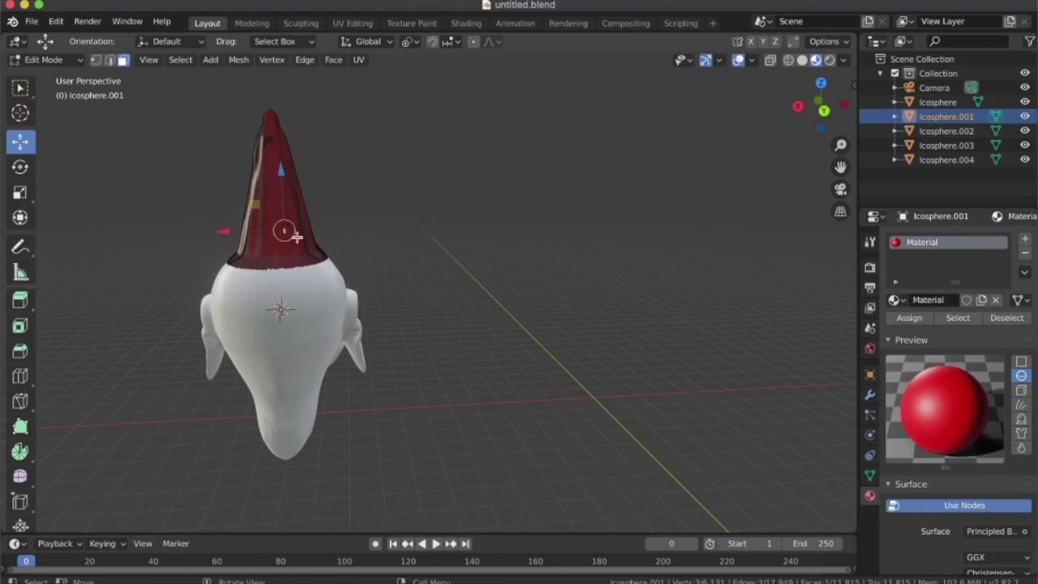
middle_click_drag(301, 238, 280, 214)
scroll(279, 214, "up", 3)
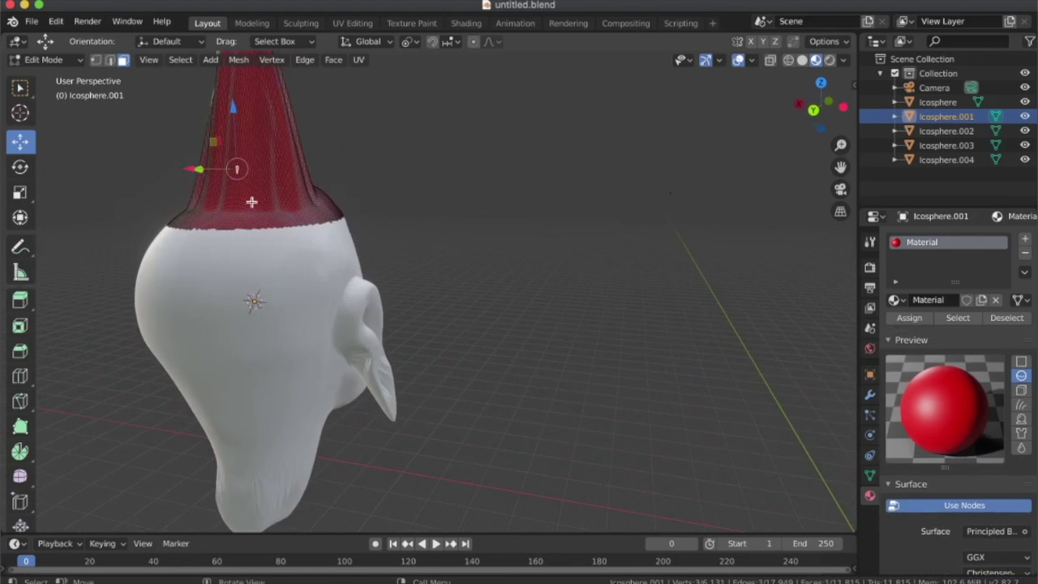
left_click_drag(276, 207, 258, 59)
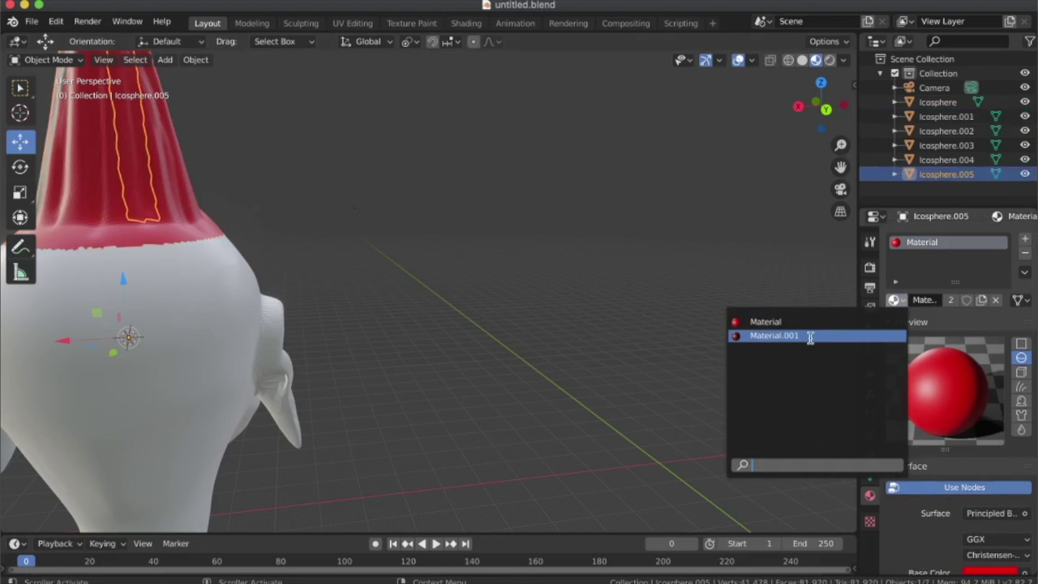
- Give the separated strip Icosphere.005 the dark red Material.001 and deselect it
left_click(808, 338)
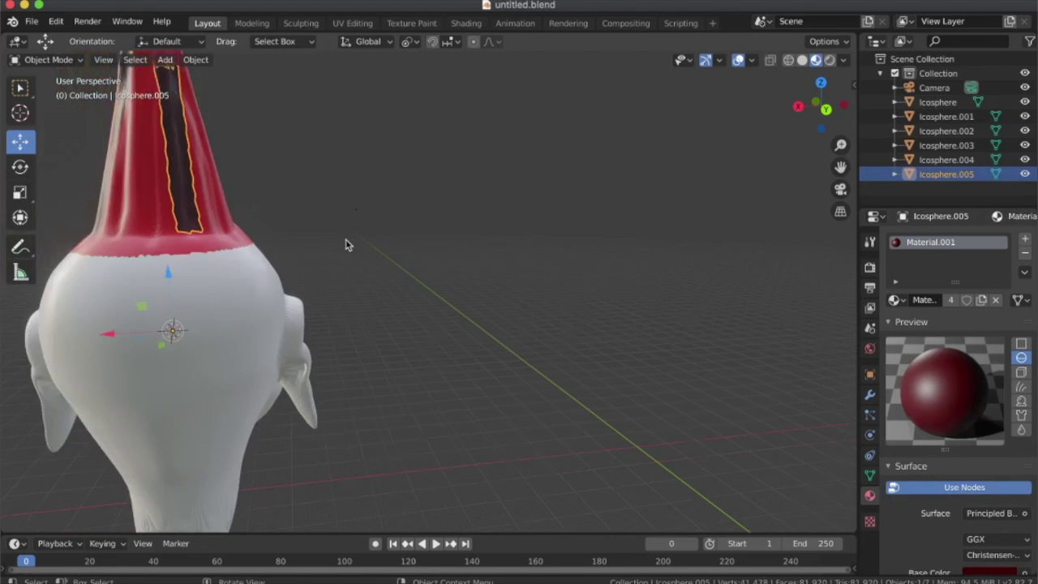
mouse_move(350, 243)
middle_mouse_down()
mouse_move(369, 237)
mouse_move(347, 229)
mouse_move(408, 238)
middle_mouse_up()
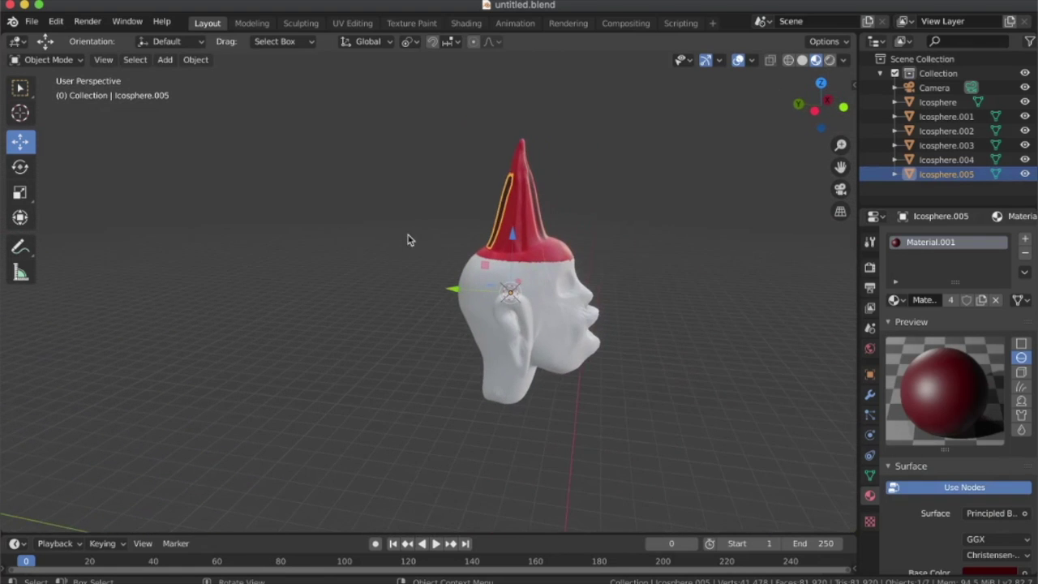
left_click(648, 199)
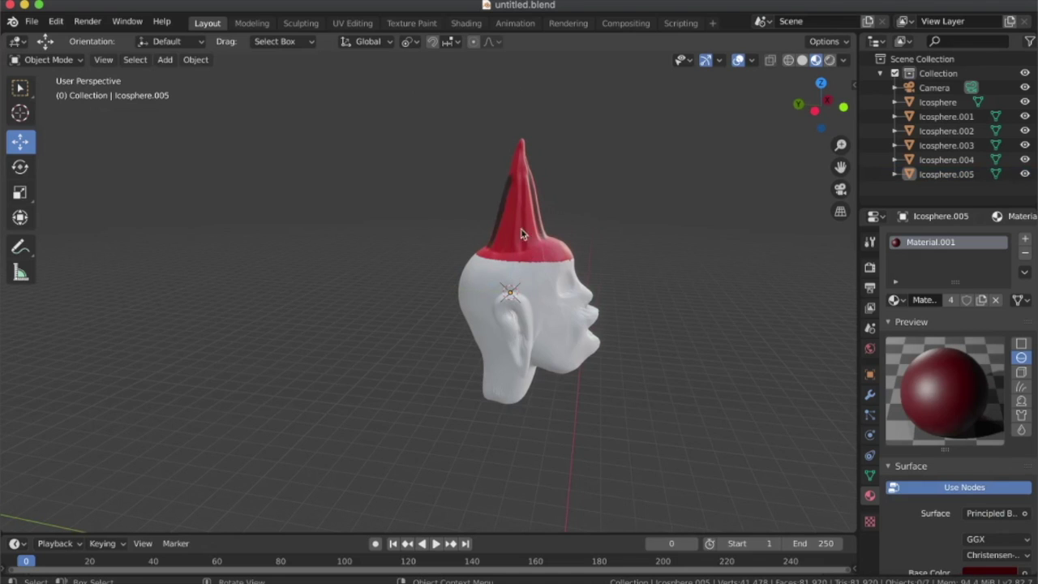
left_click(44, 59)
- Return to Object Mode and reselect the horn Icosphere.001
left_click(44, 90)
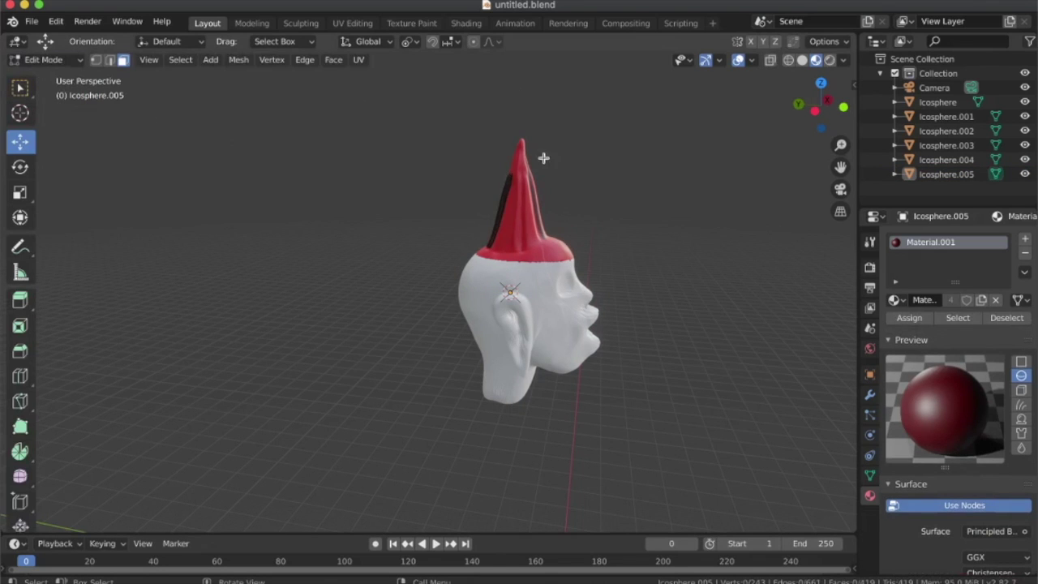
scroll(568, 164, "down", 1)
scroll(586, 169, "up", 3)
left_click(45, 60)
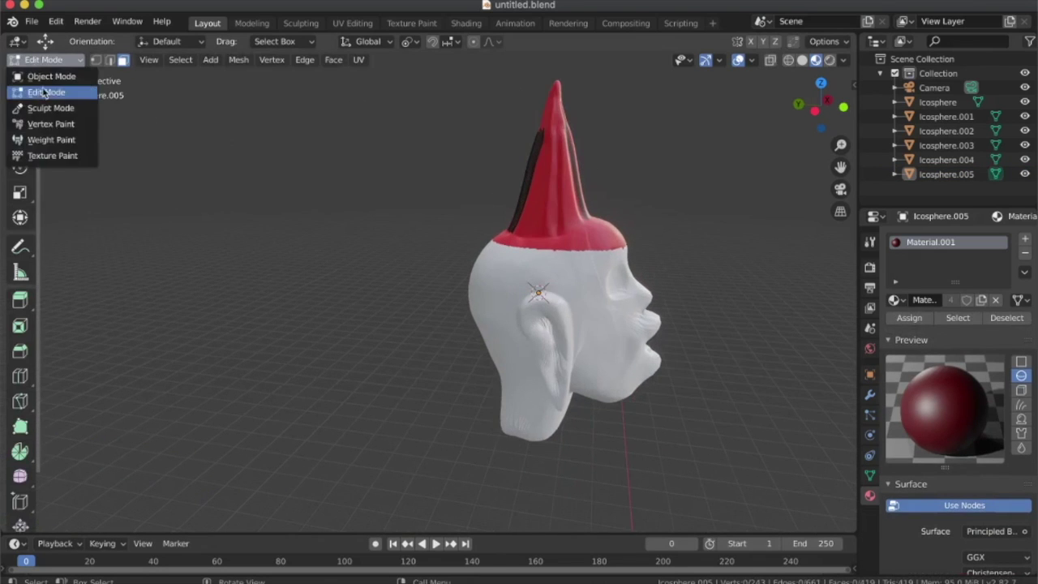
left_click(51, 76)
left_click(551, 180)
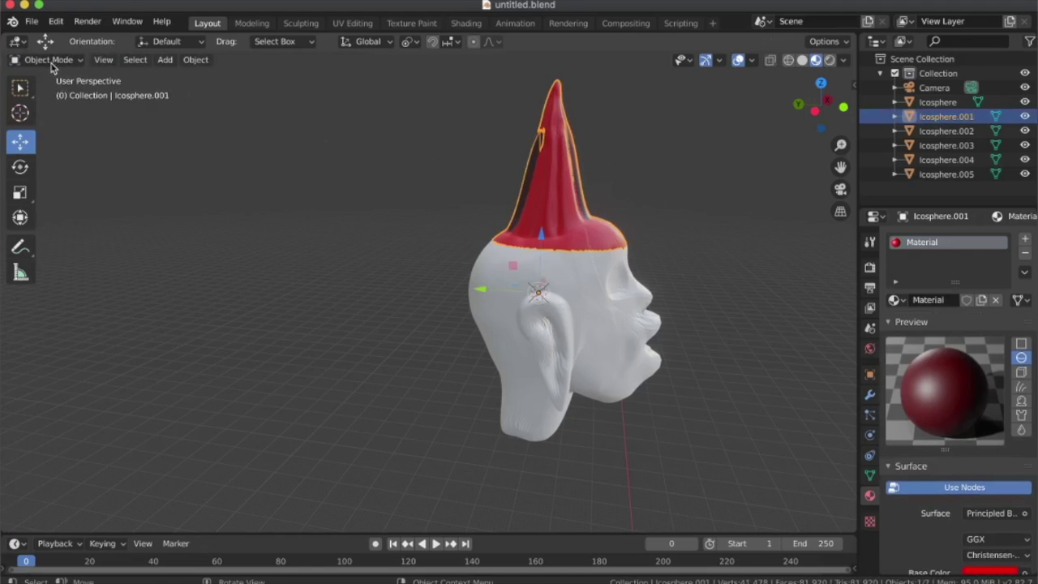
left_click(51, 87)
left_click(44, 69)
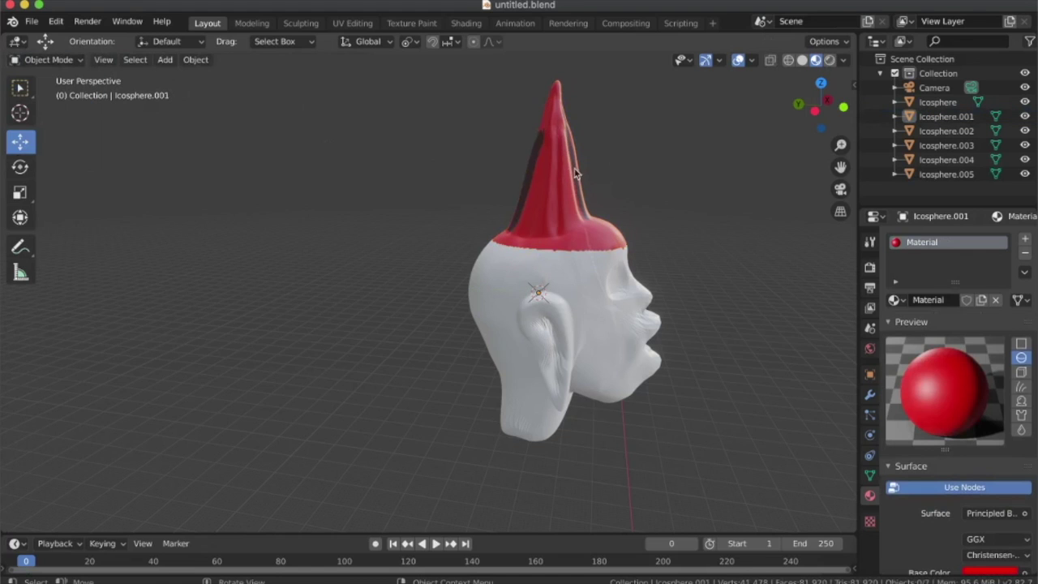
left_click(543, 188)
- Select a vertical strip of horn faces in Edit Mode and separate it into its own object
left_click(63, 63)
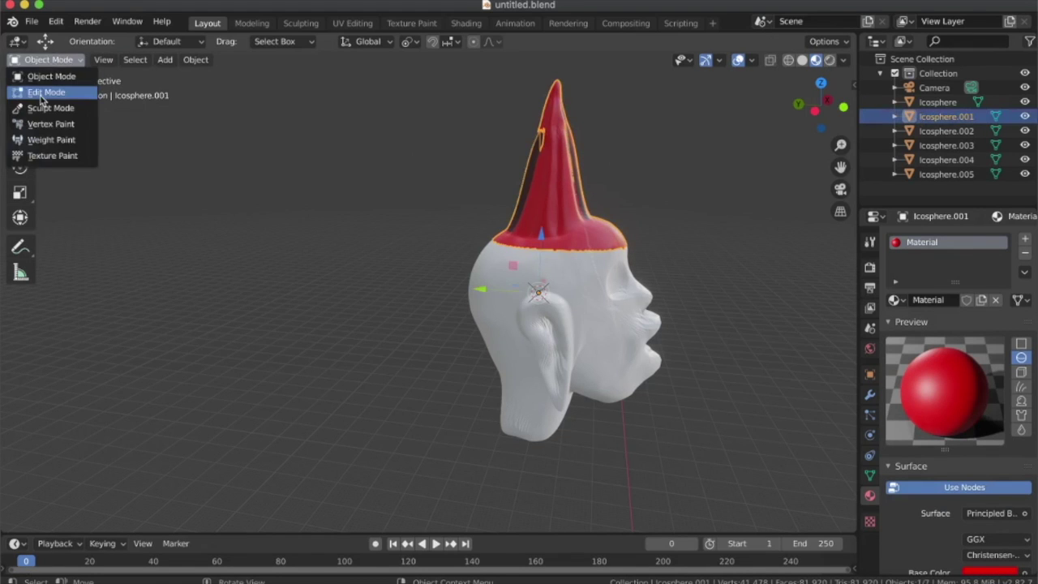
left_click(44, 95)
scroll(660, 210, "up", 1)
left_click_drag(588, 218, 566, 99)
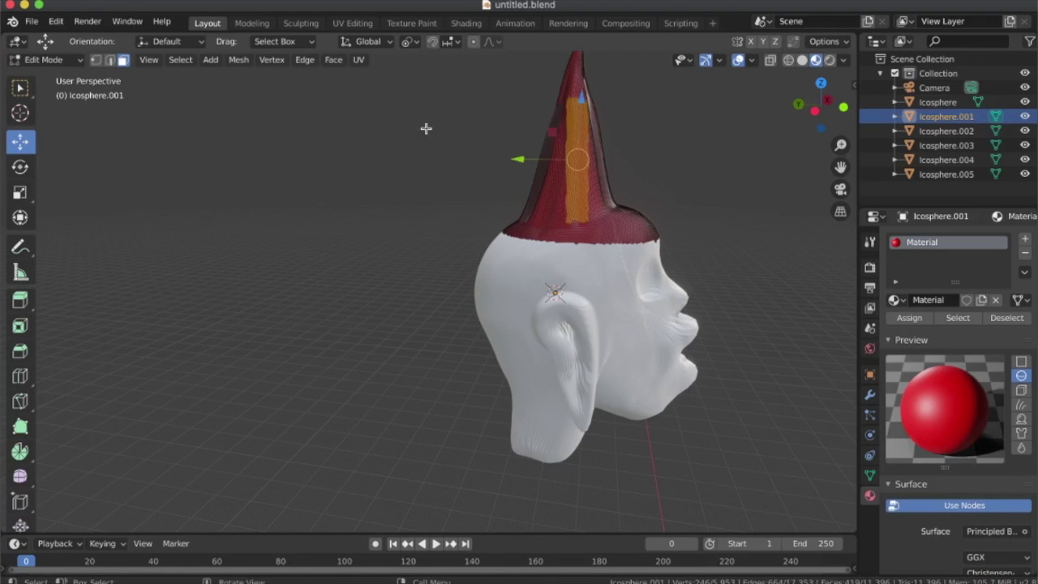
right_click(572, 159)
mouse_move(568, 313)
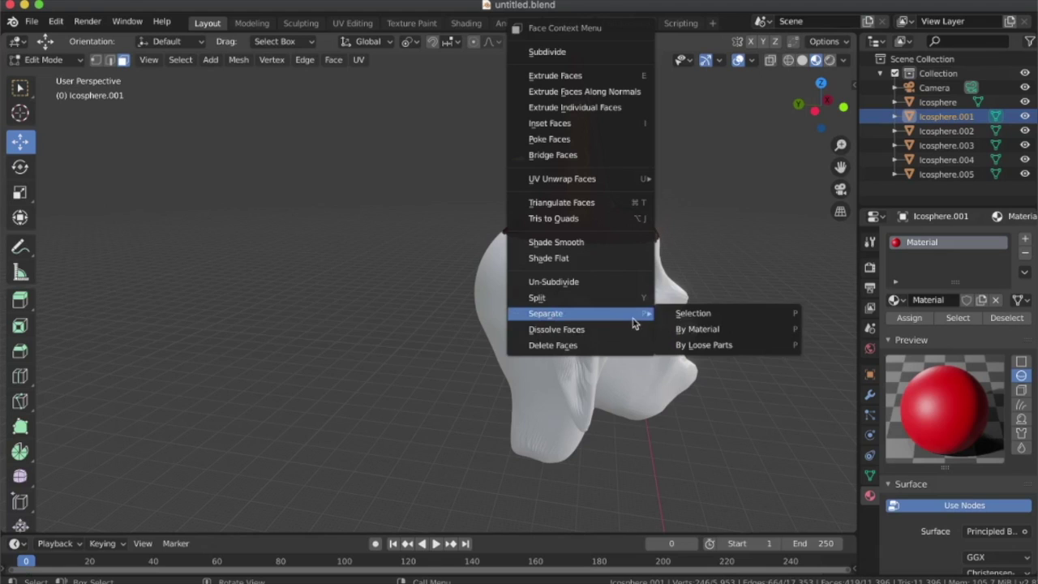
left_click(704, 314)
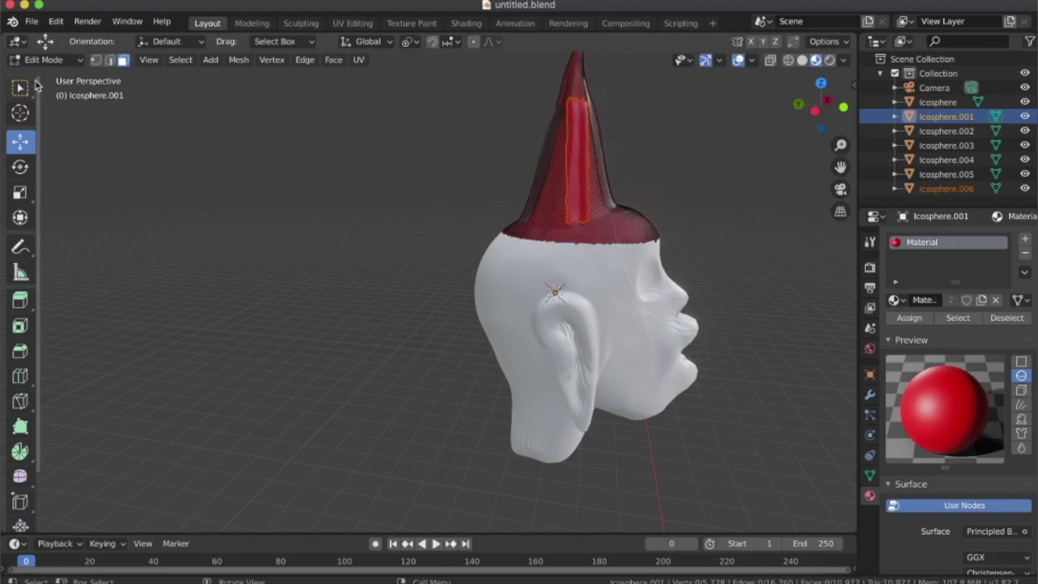
left_click(46, 60)
left_click(57, 73)
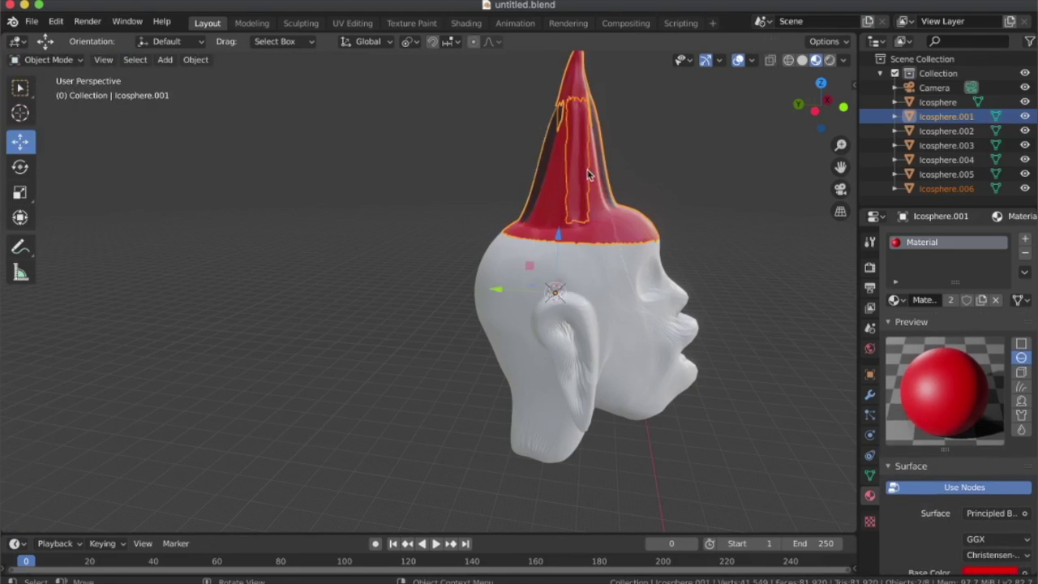
- Select the new strip Icosphere.006 and assign it the dark red Material.001
left_click(566, 144)
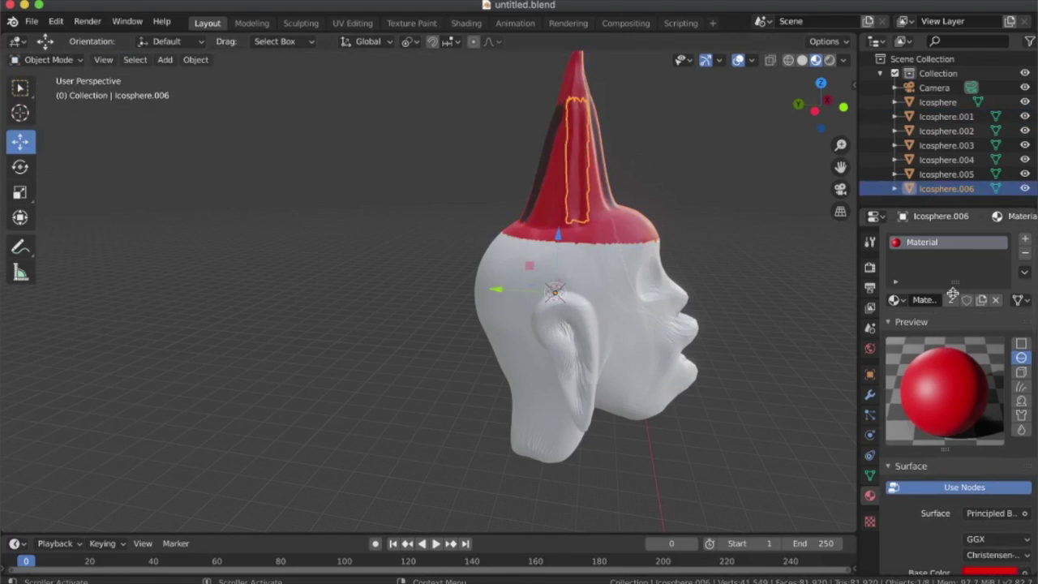
left_click(893, 300)
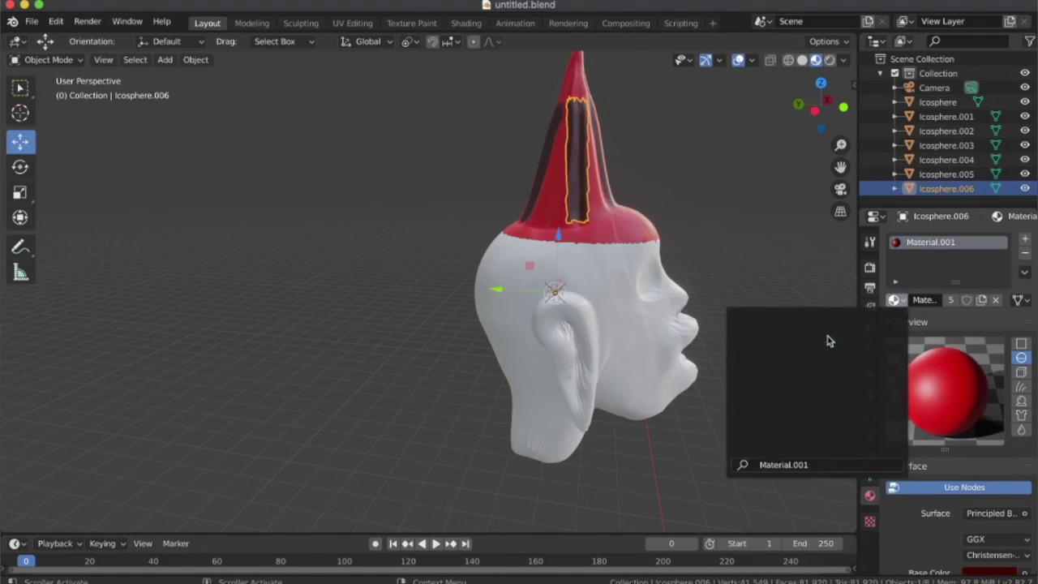
left_click(803, 464)
scroll(665, 121, "up", 2)
scroll(667, 121, "down", 2)
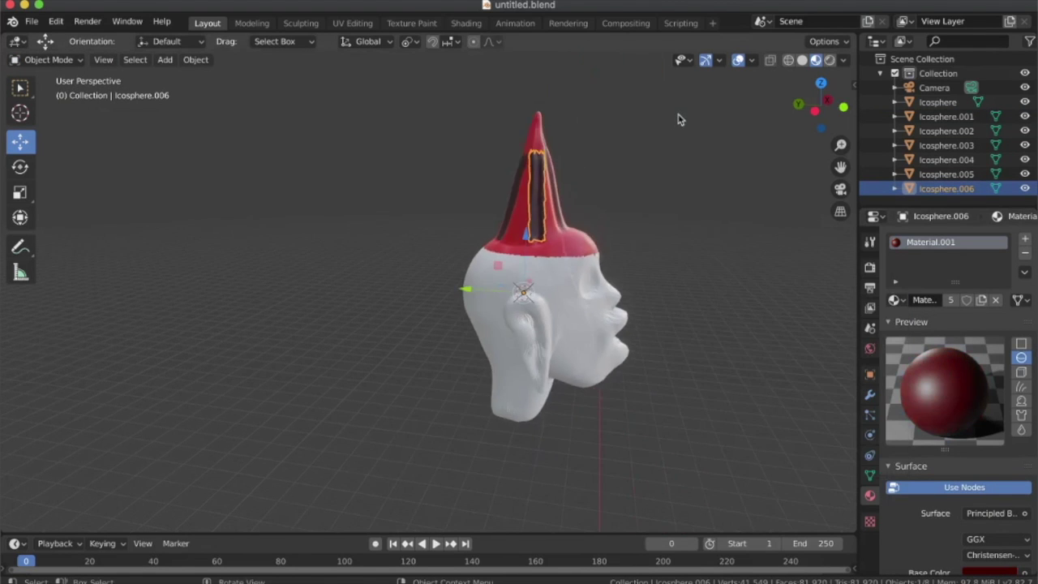
scroll(679, 116, "down", 3)
mouse_move(677, 114)
middle_mouse_down()
mouse_move(640, 132)
mouse_move(647, 150)
middle_mouse_up()
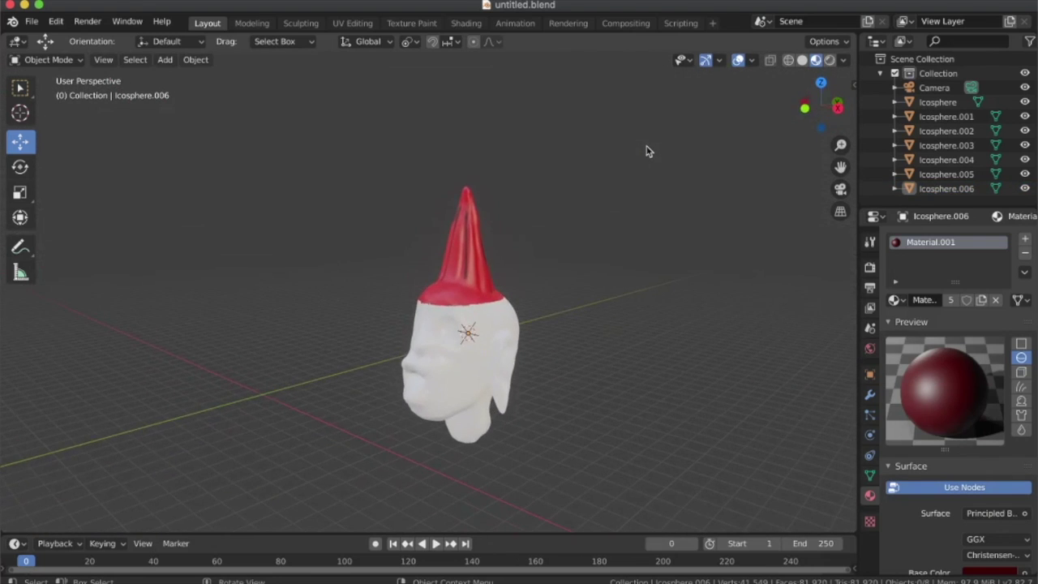
- Give the head Icosphere a new Material.002 with a deep red base colour (H 0.027, S 1.000, V 0.223)
left_click(516, 316)
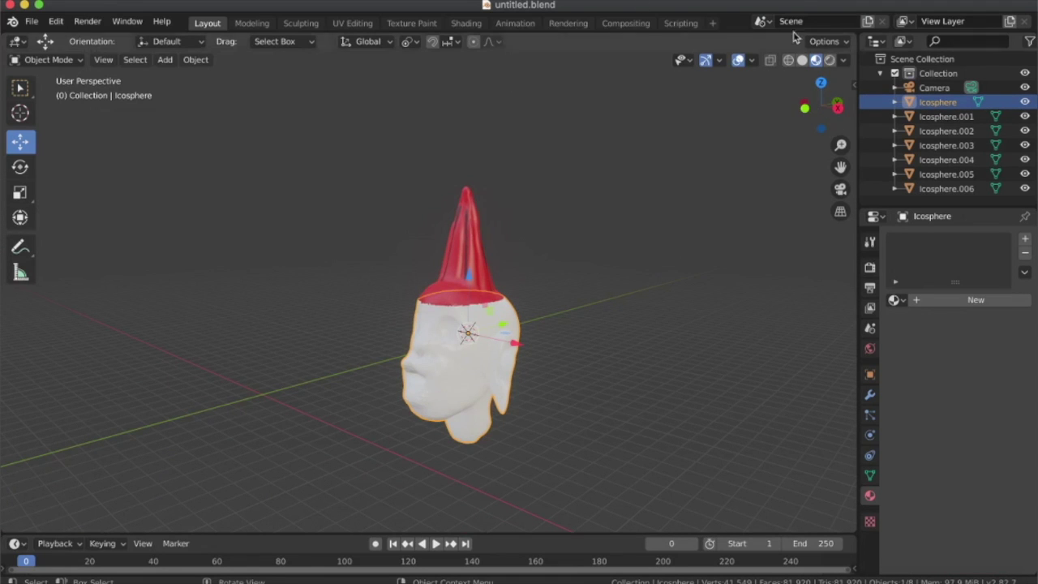
left_click(973, 300)
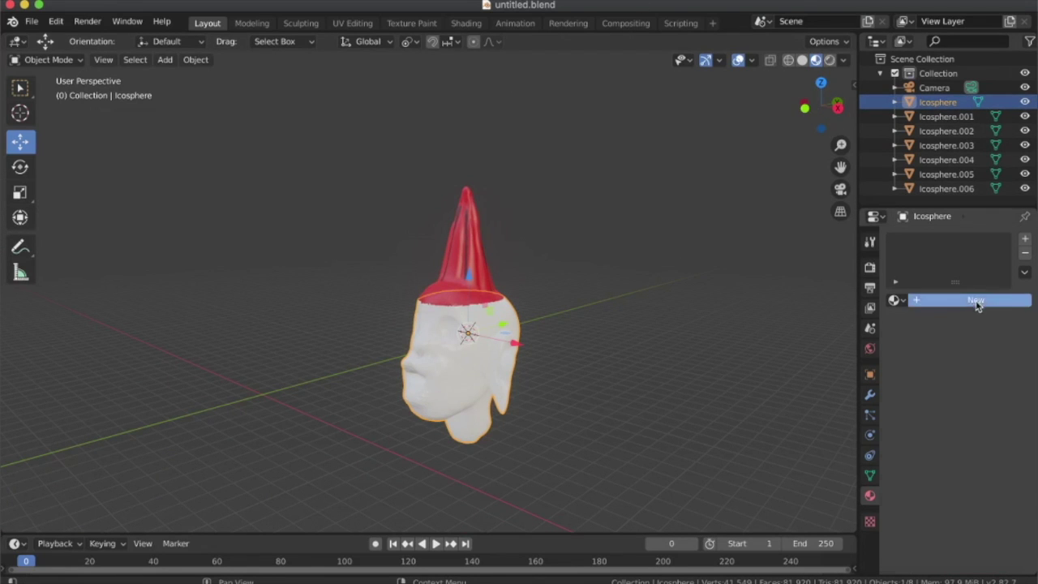
left_click(985, 572)
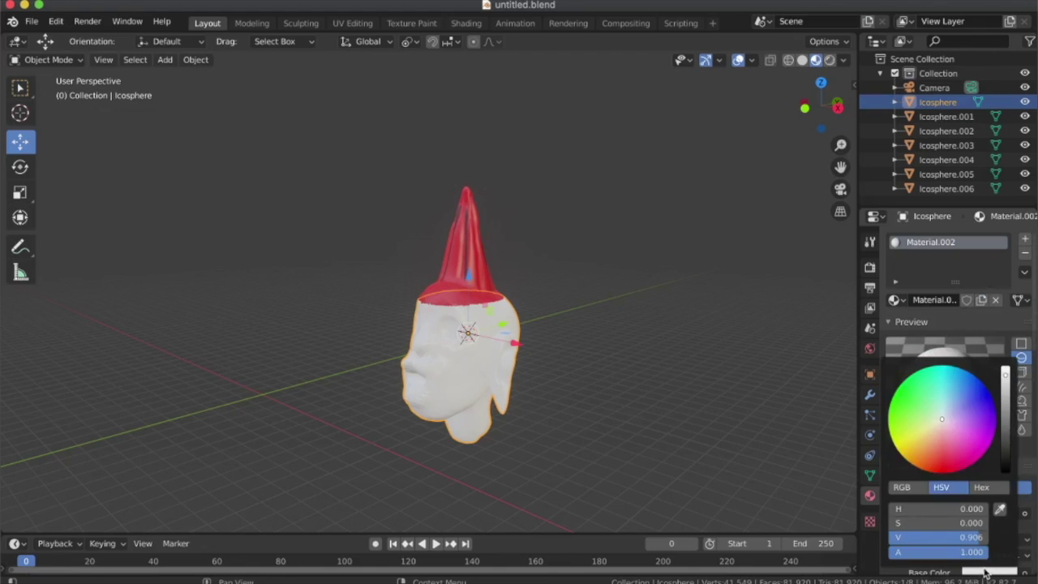
left_click_drag(949, 430, 934, 472)
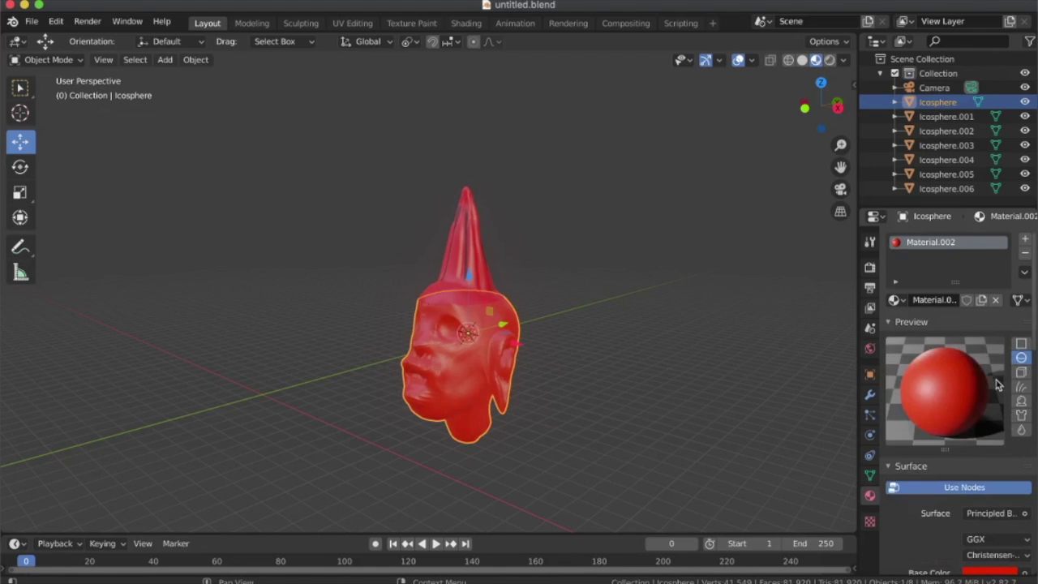
left_click(987, 572)
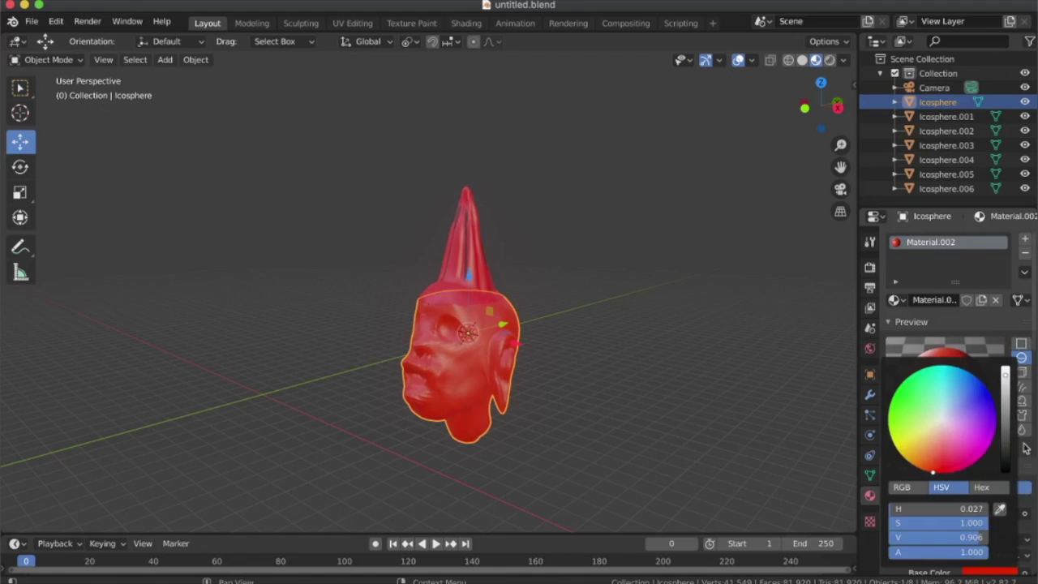
left_click_drag(1006, 401, 1006, 446)
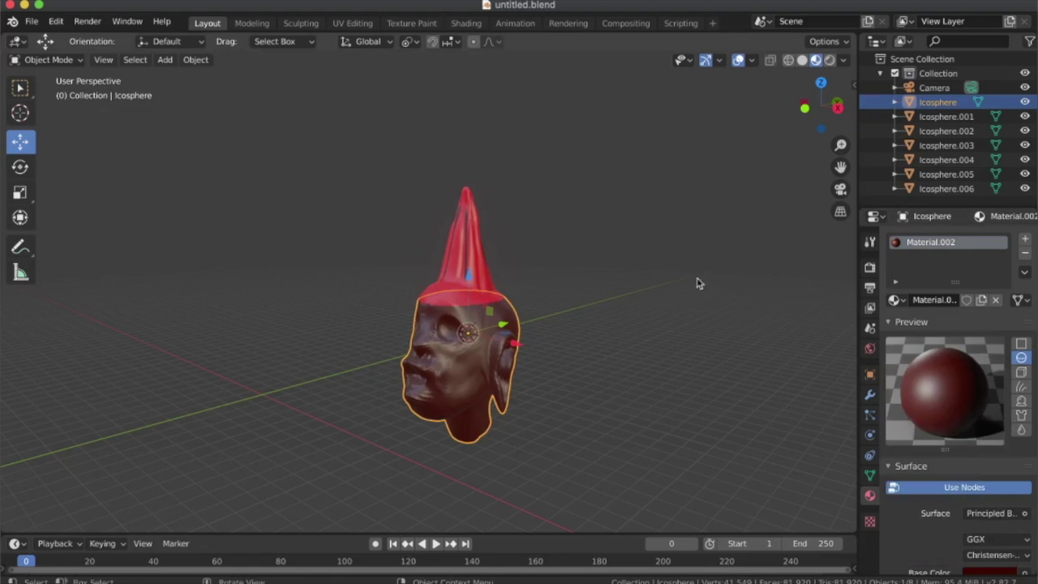
left_click(703, 225)
mouse_move(703, 224)
middle_mouse_down()
mouse_move(686, 236)
mouse_move(701, 211)
mouse_move(699, 248)
middle_mouse_up()
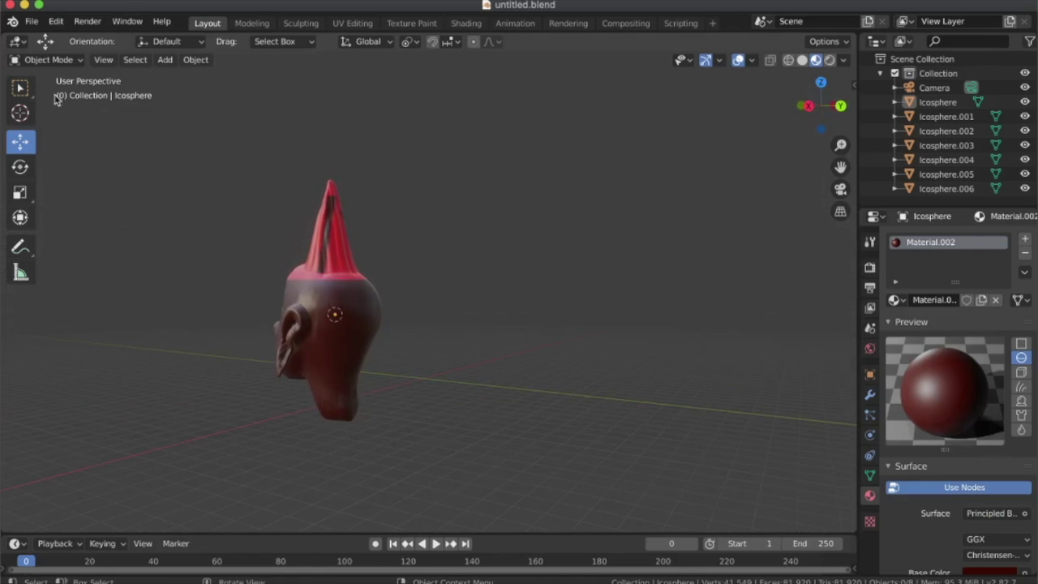
left_click(31, 21)
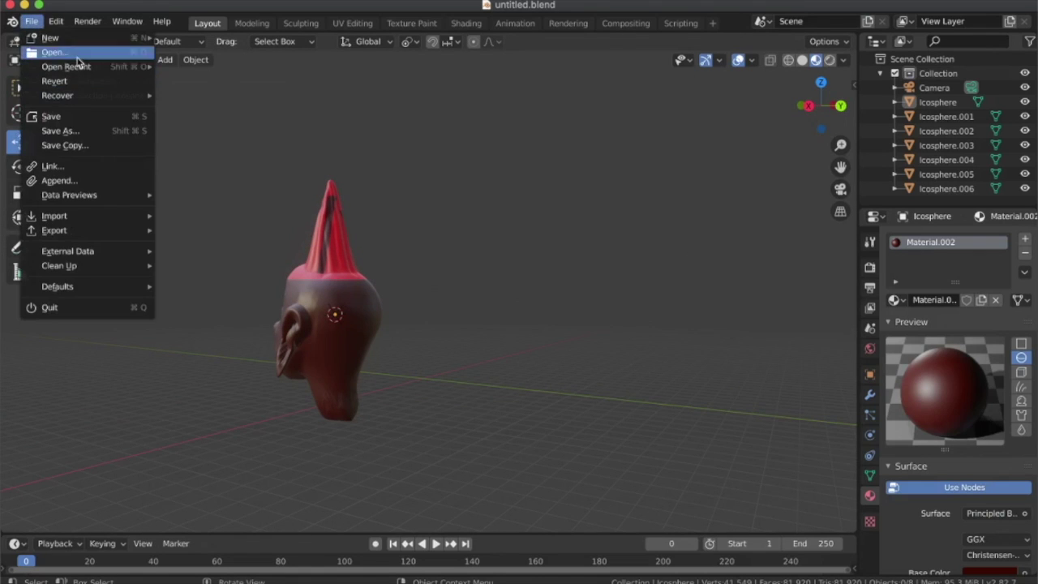
left_click(77, 122)
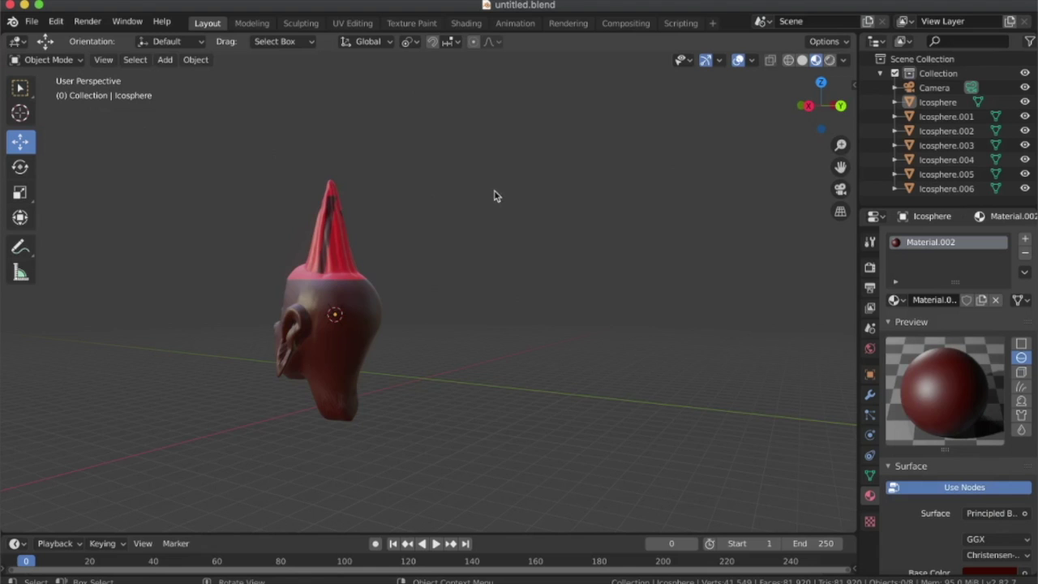
scroll(496, 196, "right", 3)
scroll(496, 195, "right", 3)
scroll(496, 196, "right", 3)
scroll(497, 196, "right", 3)
scroll(496, 196, "right", 3)
scroll(496, 195, "right", 3)
scroll(496, 196, "right", 2)
scroll(496, 195, "right", 2)
scroll(495, 195, "right", 3)
scroll(495, 195, "right", 3)
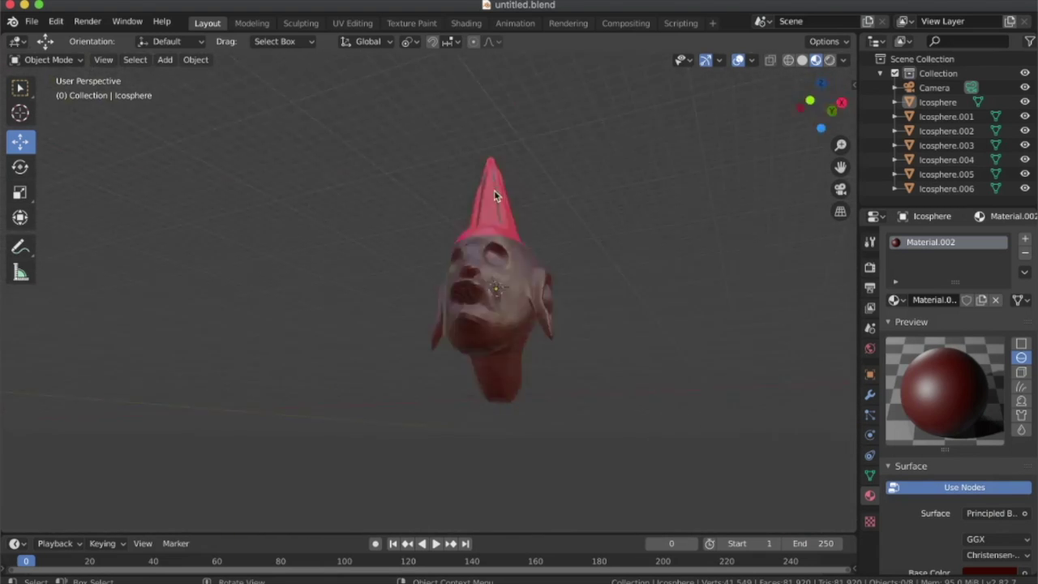
scroll(495, 195, "down", 3)
scroll(496, 195, "up", 3)
scroll(497, 195, "down", 2)
scroll(496, 195, "right", 2)
scroll(496, 196, "right", 2)
scroll(496, 195, "right", 2)
scroll(496, 195, "up", 2)
scroll(496, 196, "right", 3)
scroll(496, 195, "up", 2)
scroll(496, 195, "up", 2)
scroll(496, 196, "right", 2)
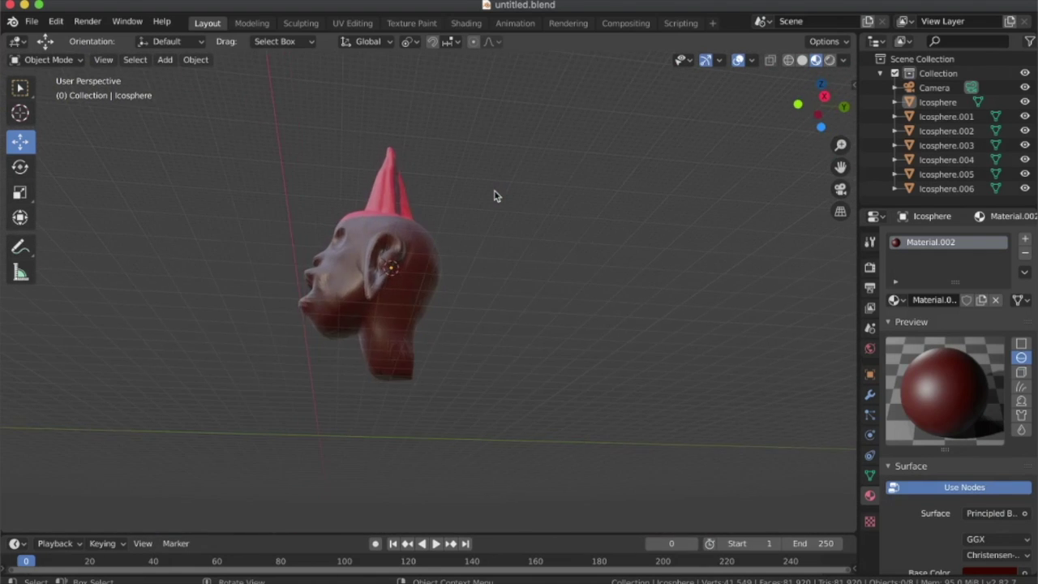
scroll(496, 195, "left", 3)
scroll(496, 195, "down", 3)
scroll(496, 195, "up", 3)
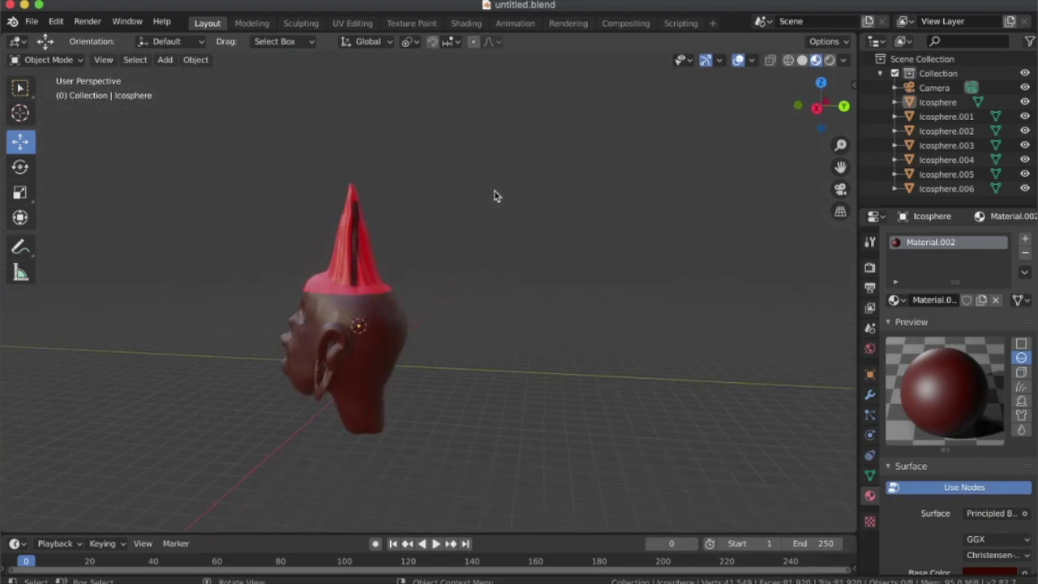
scroll(496, 195, "right", 2)
scroll(496, 195, "right", 3)
scroll(454, 224, "up", 3)
scroll(451, 227, "right", 2)
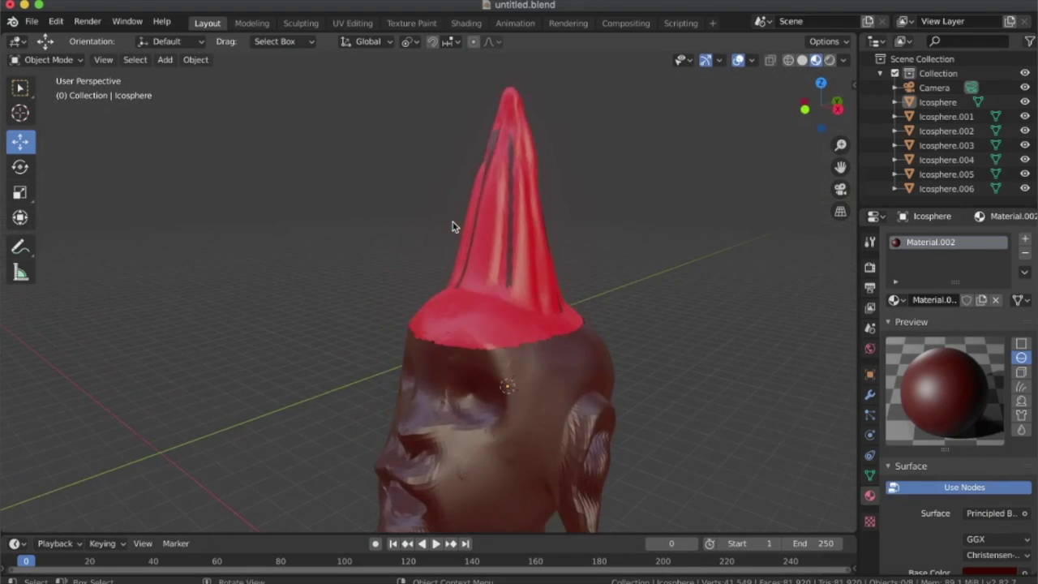
scroll(451, 227, "right", 3)
scroll(451, 227, "right", 2)
scroll(452, 227, "down", 2)
scroll(452, 227, "right", 3)
scroll(452, 227, "right", 2)
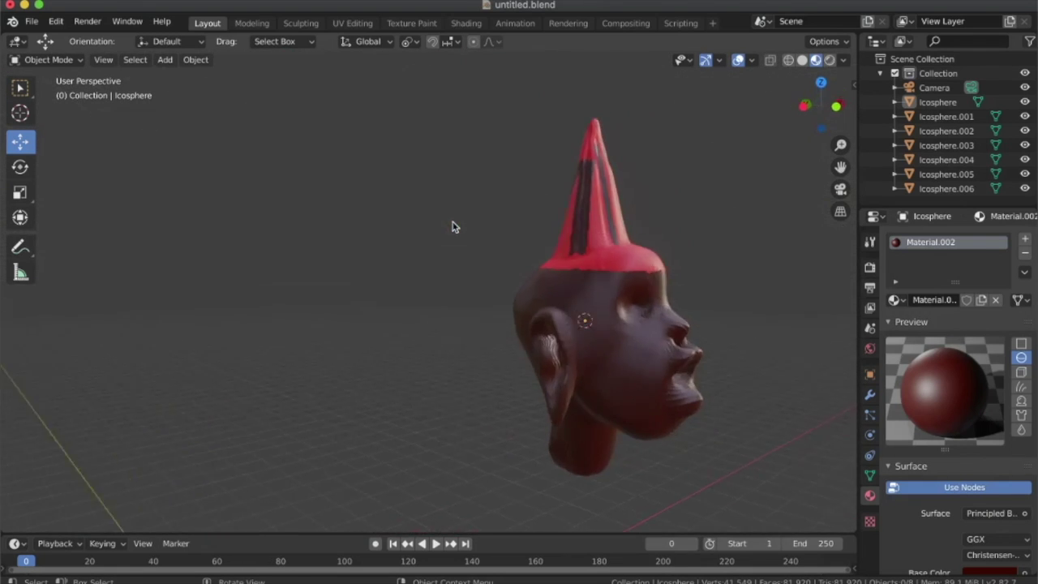
scroll(452, 227, "right", 3)
scroll(451, 227, "right", 3)
scroll(451, 227, "right", 3)
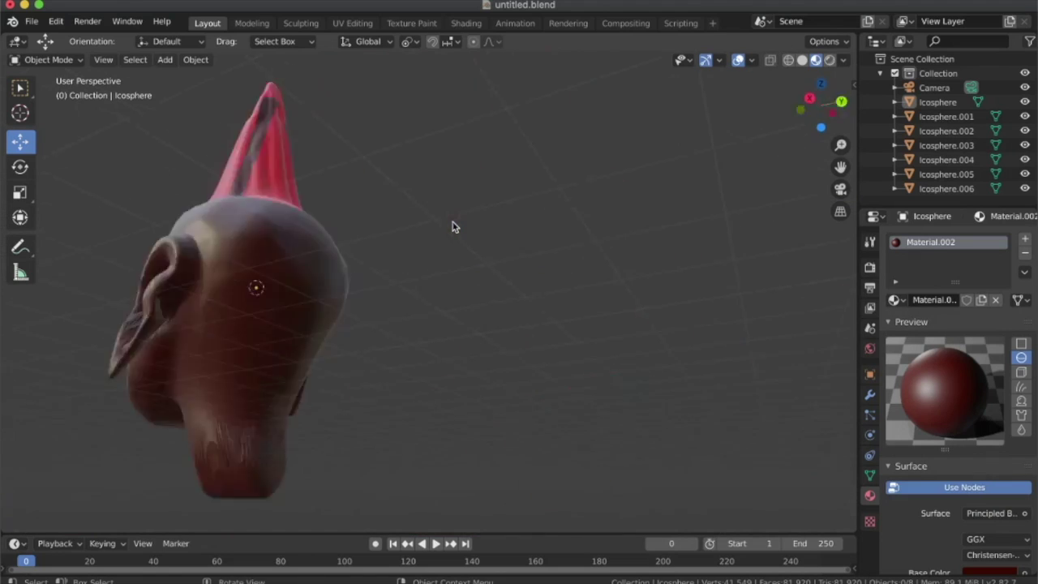
scroll(451, 227, "right", 3)
scroll(452, 227, "right", 2)
scroll(452, 227, "right", 3)
scroll(451, 227, "right", 1)
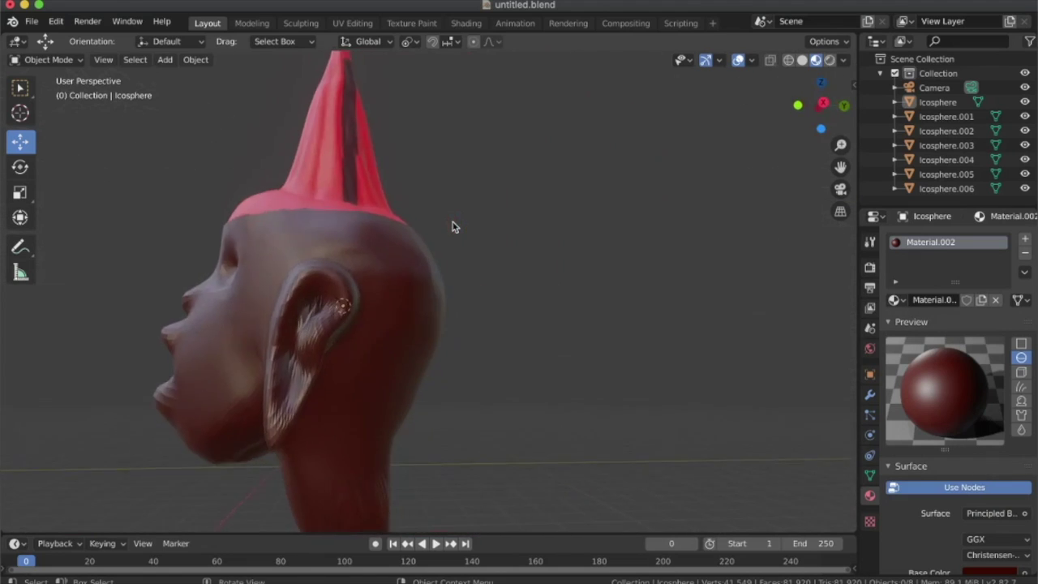
scroll(451, 227, "right", 3)
scroll(451, 227, "right", 3)
scroll(452, 227, "down", 3)
scroll(451, 227, "down", 3)
scroll(452, 227, "down", 3)
scroll(452, 227, "down", 3)
scroll(452, 226, "down", 3)
scroll(452, 226, "down", 3)
scroll(453, 226, "down", 3)
scroll(452, 226, "down", 3)
scroll(453, 228, "down", 3)
scroll(452, 228, "down", 3)
scroll(452, 229, "down", 3)
scroll(452, 228, "down", 3)
scroll(453, 229, "down", 3)
scroll(453, 229, "down", 3)
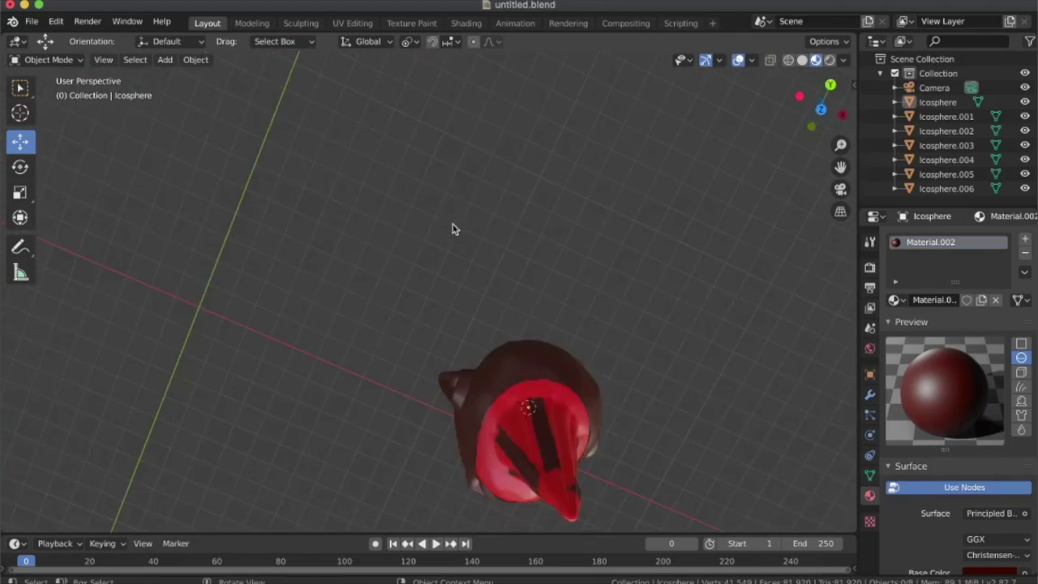
scroll(452, 229, "down", 3)
scroll(452, 229, "down", 3)
scroll(453, 229, "down", 3)
scroll(452, 229, "down", 3)
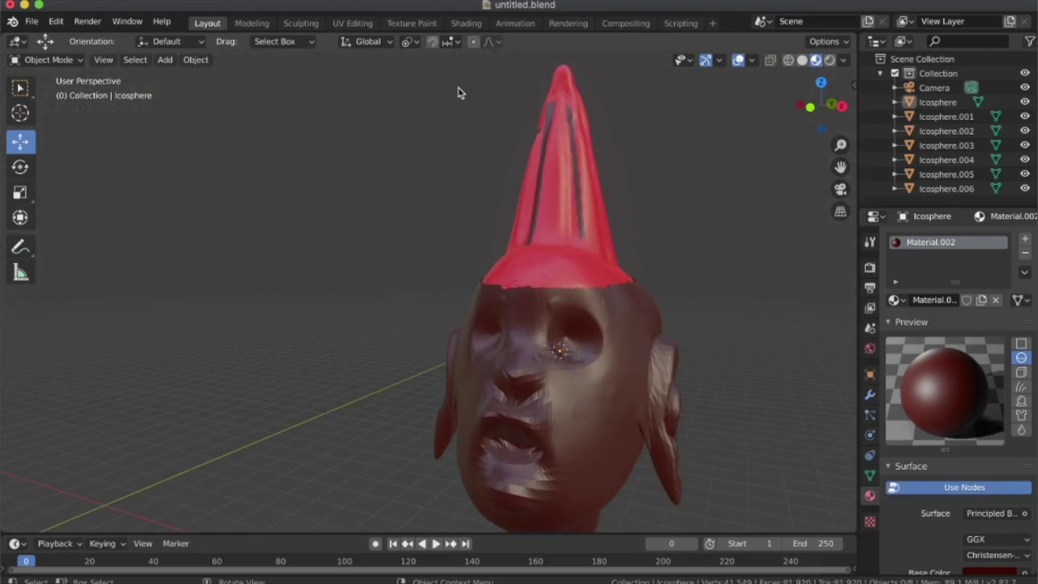
left_click(782, 1)
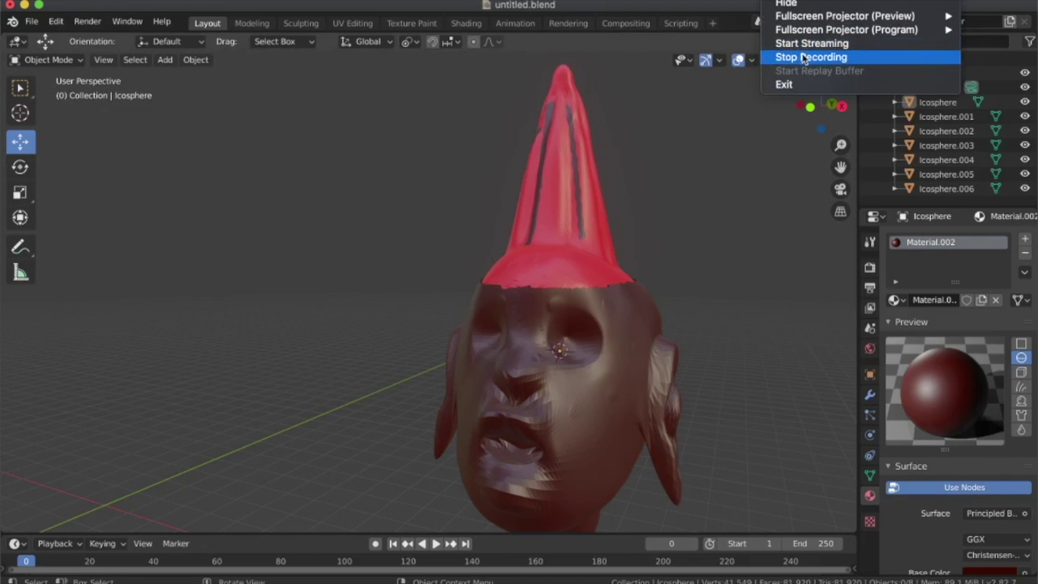
- Choose Stop Recording in OBS and confirm with Yes
left_click(802, 57)
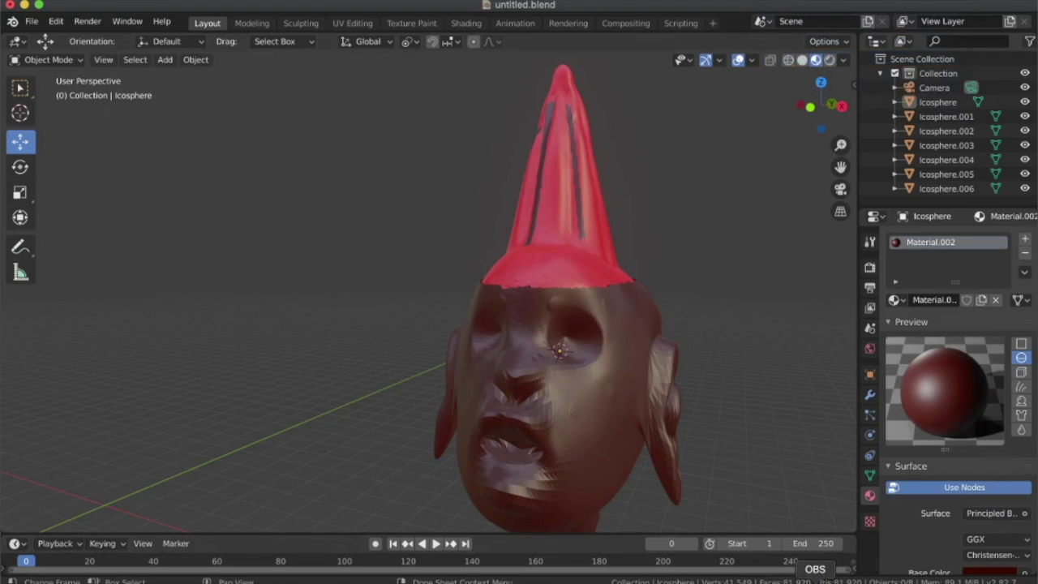
left_click(527, 300)
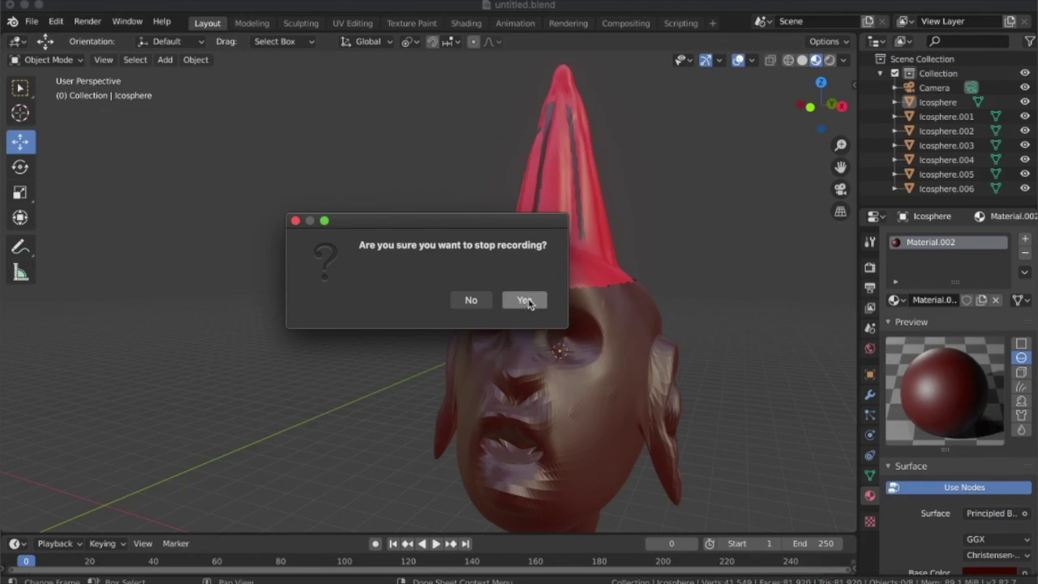